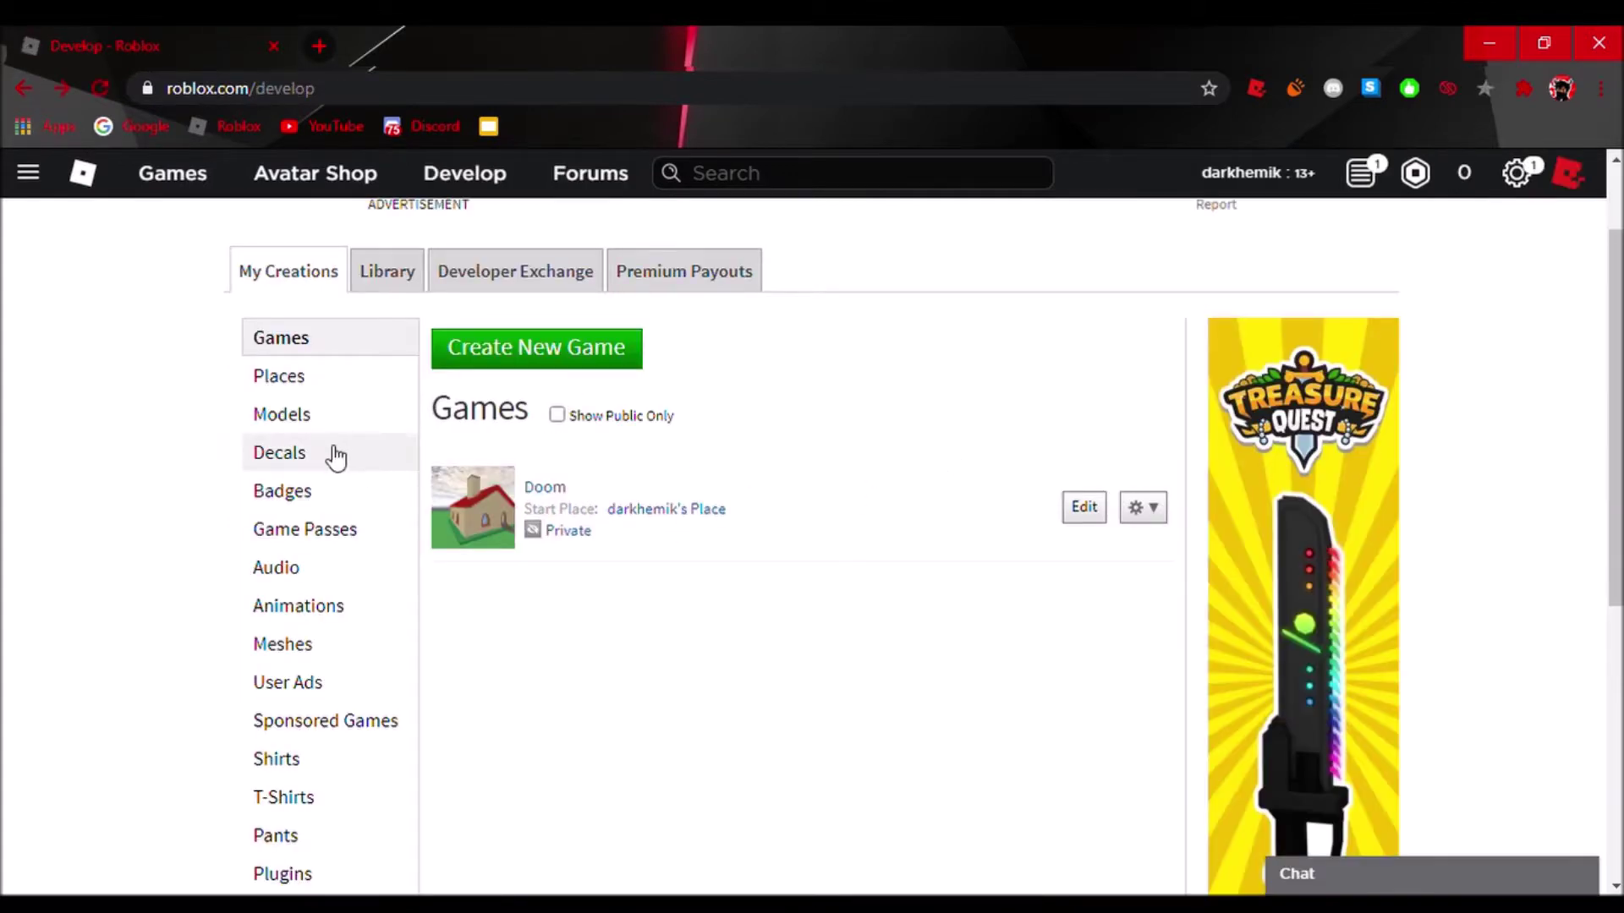
Open the start place configuration of the Doom game, clear the place's name and save
click(1155, 511)
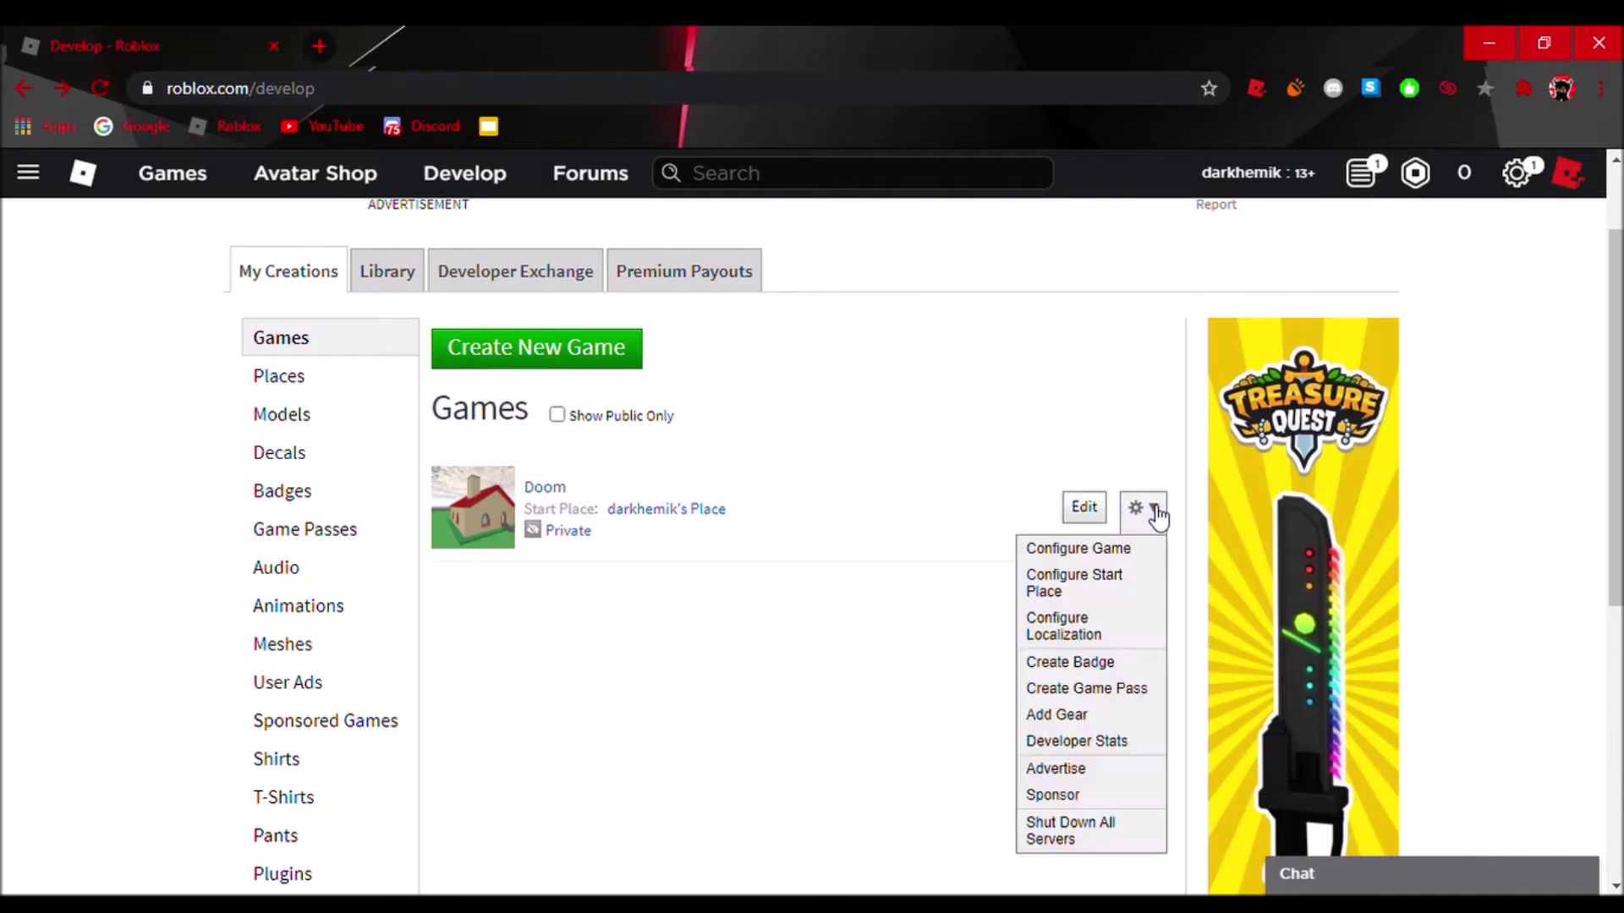
click(1078, 595)
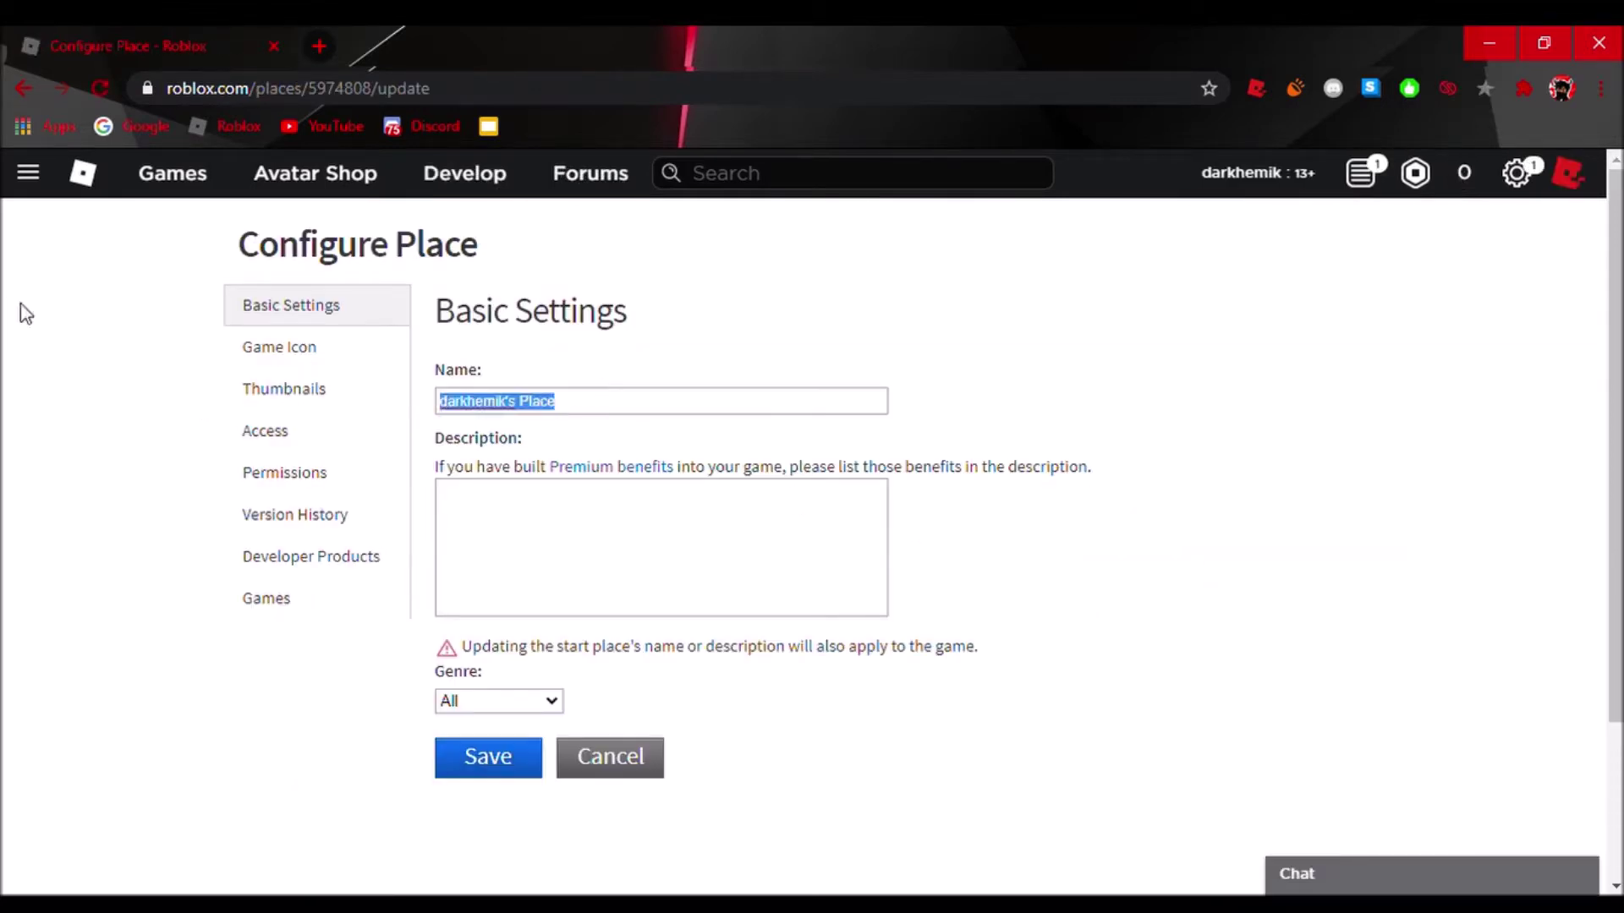
key(BackSpace)
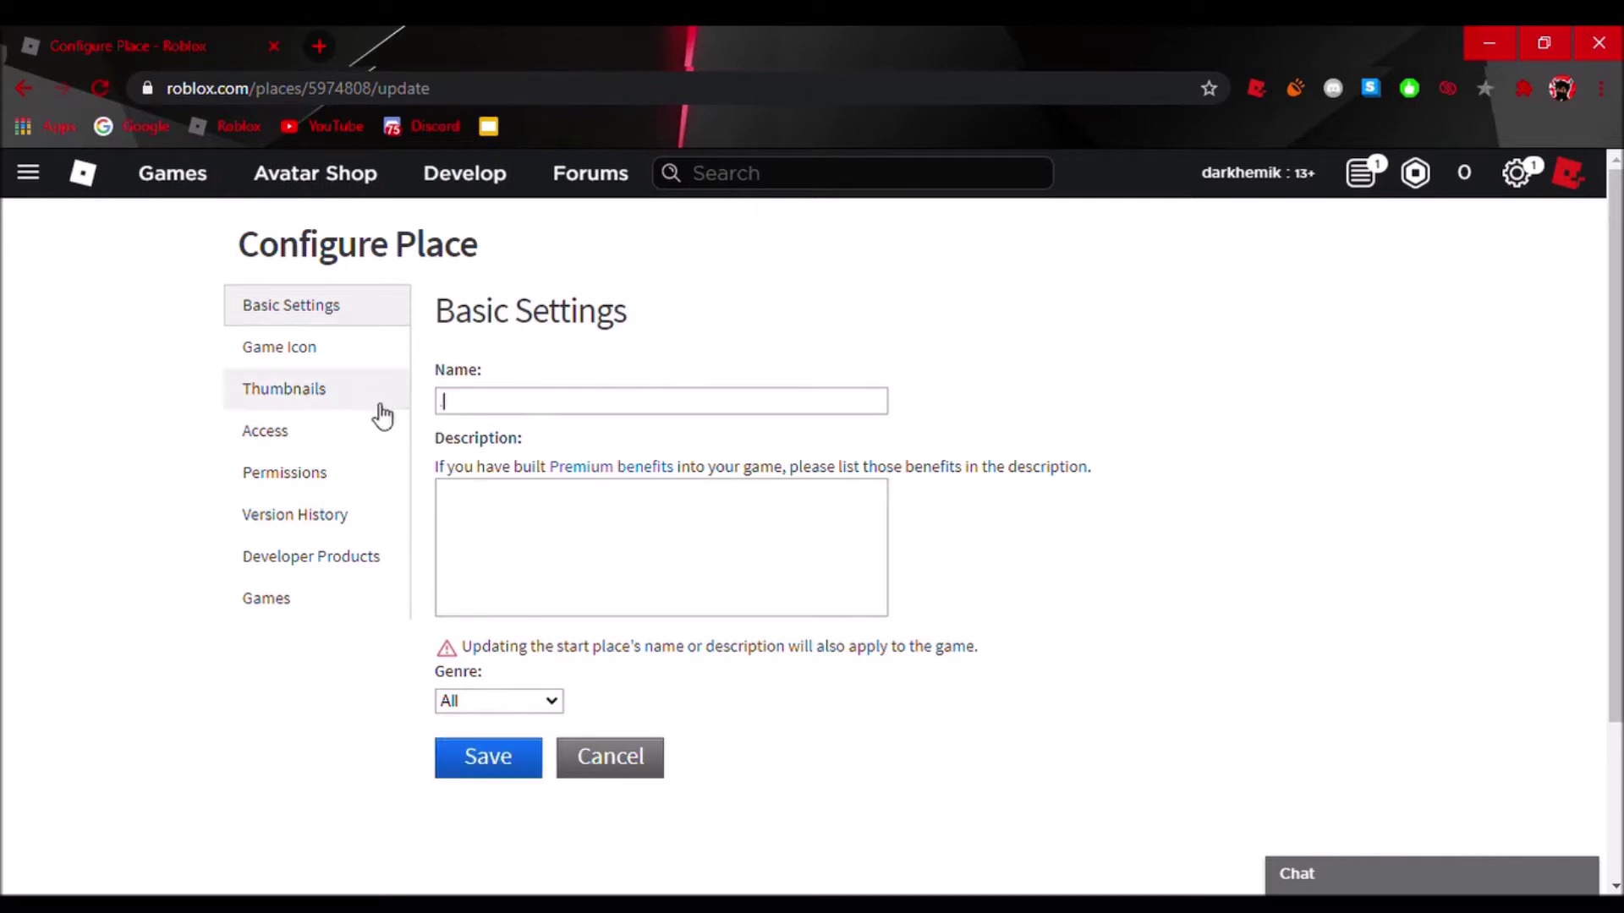
click(530, 771)
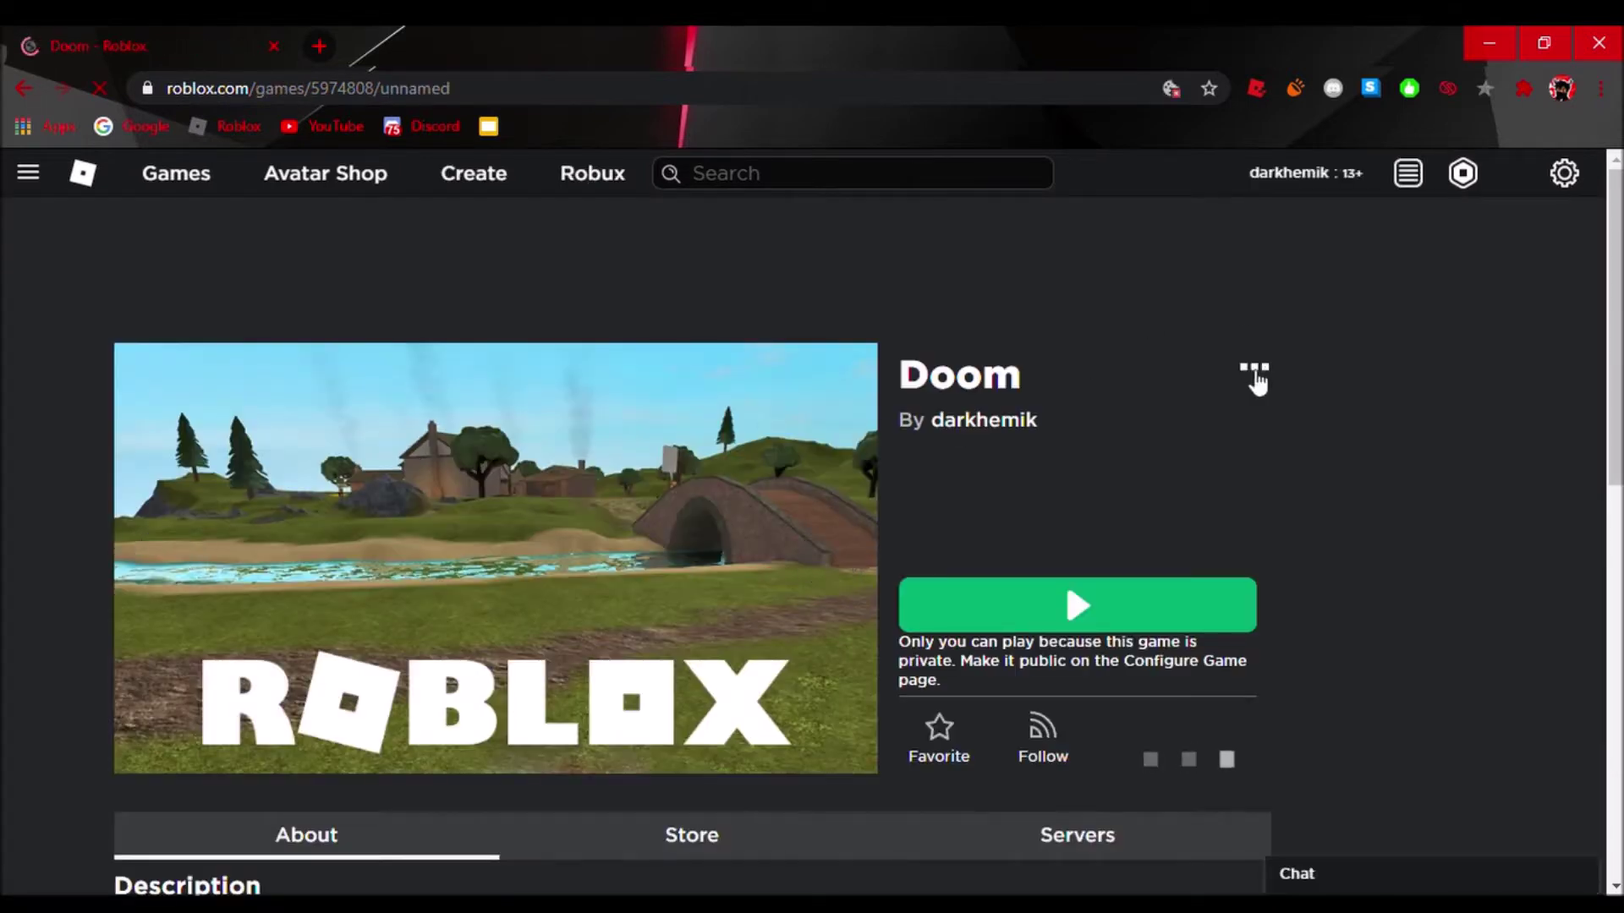
Return to the Develop page and open the Doom place for editing in Roblox Studio
click(1255, 372)
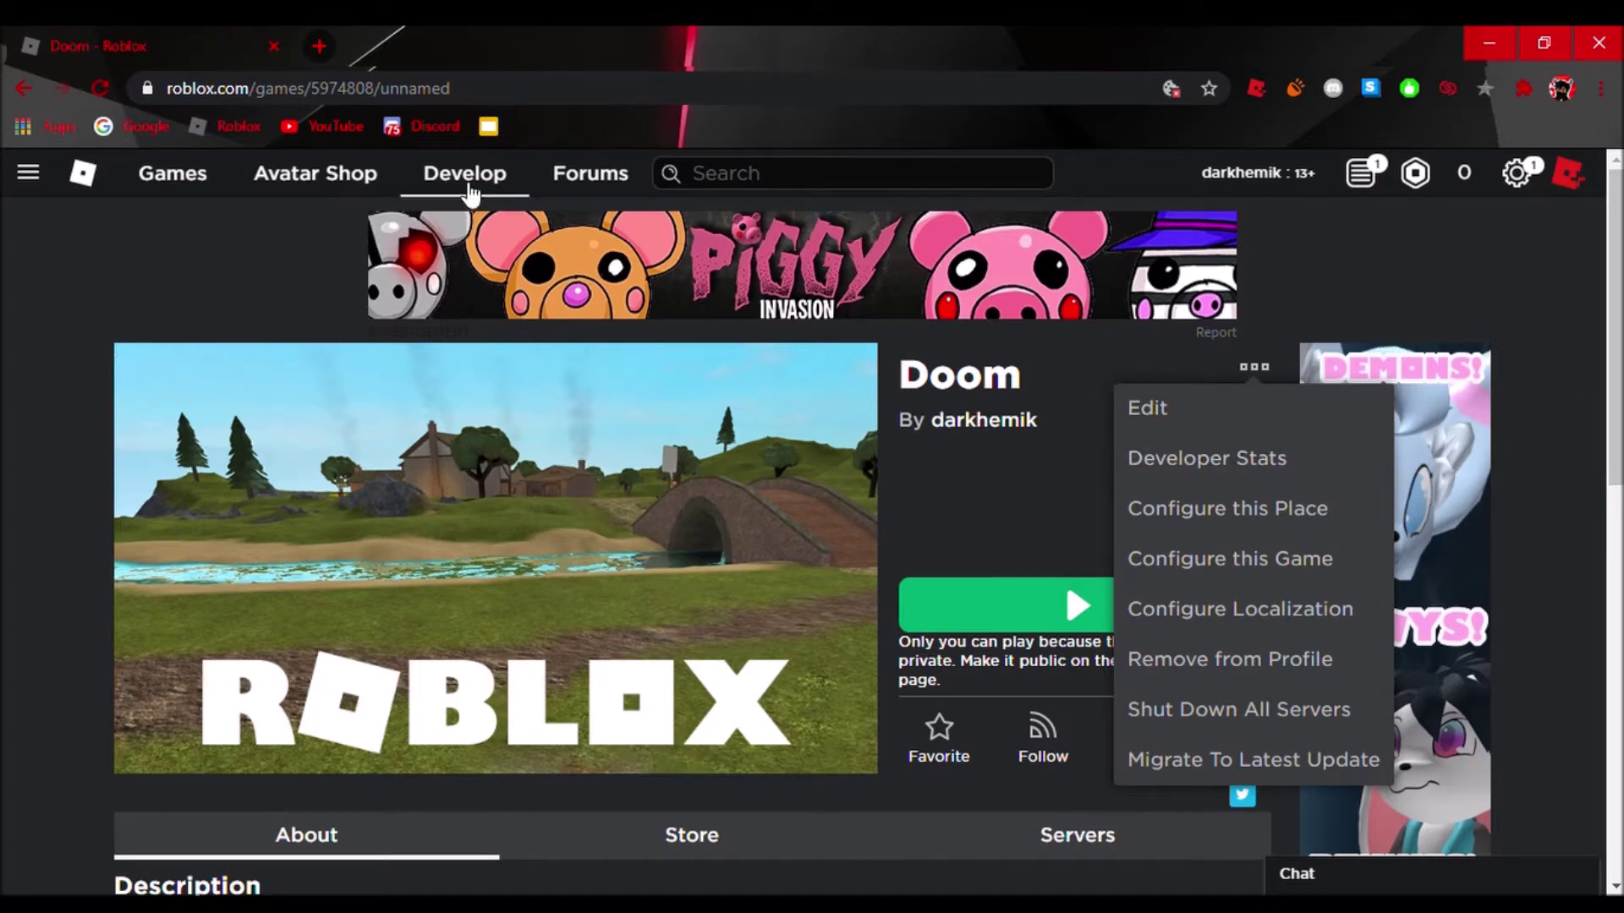
click(482, 179)
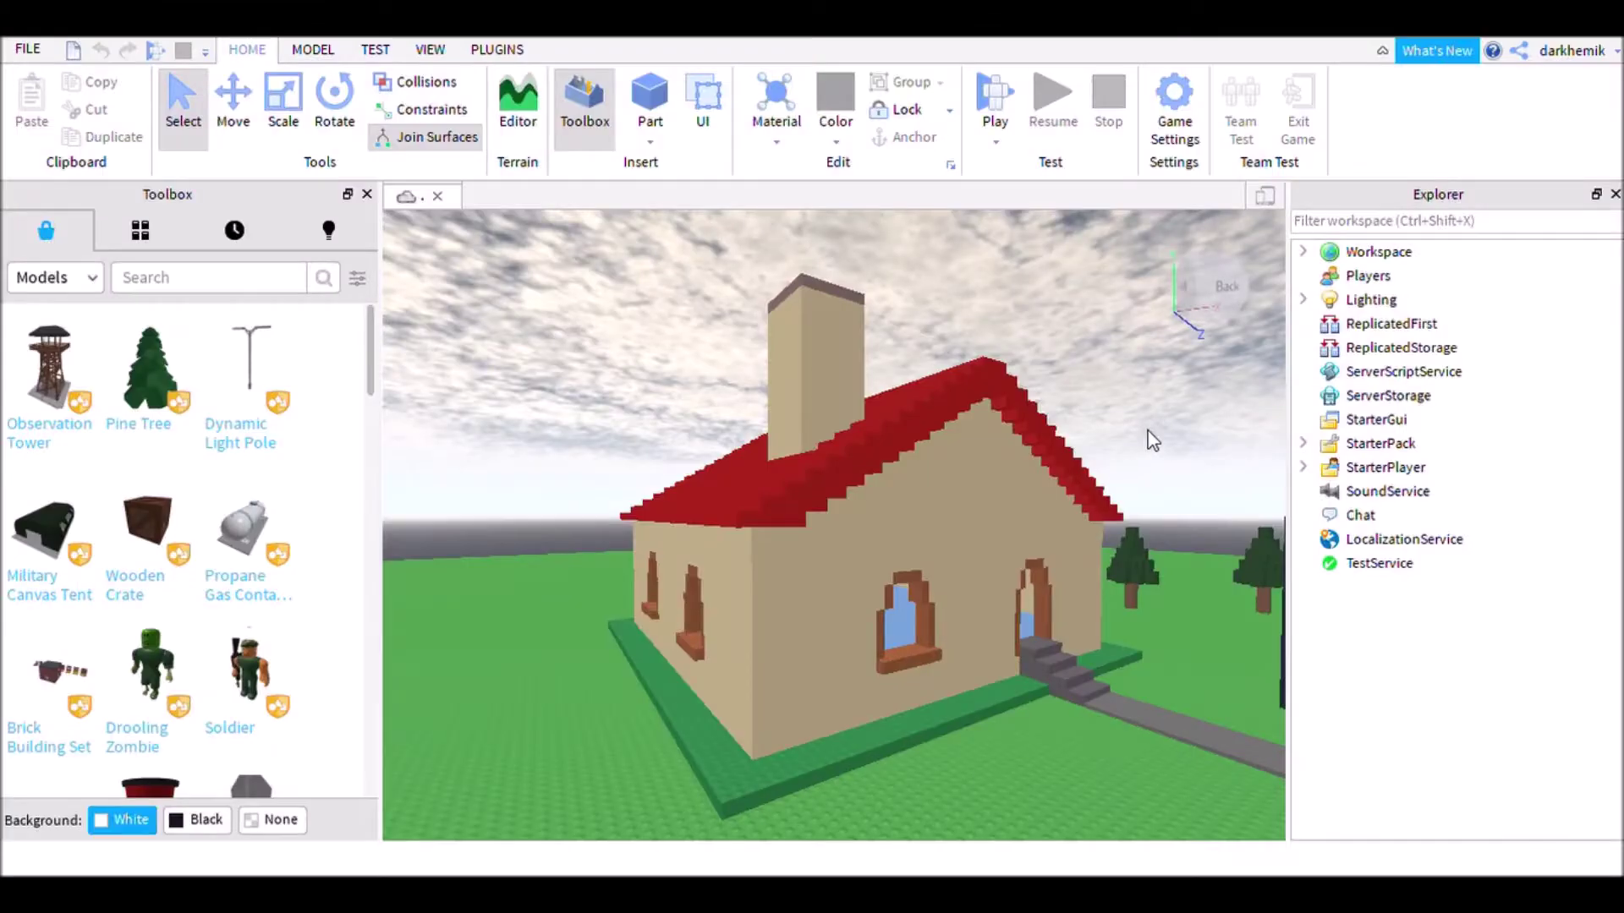
Examine the default map around the house, path, signs and coloured block stacks from several viewpoints
key(w)
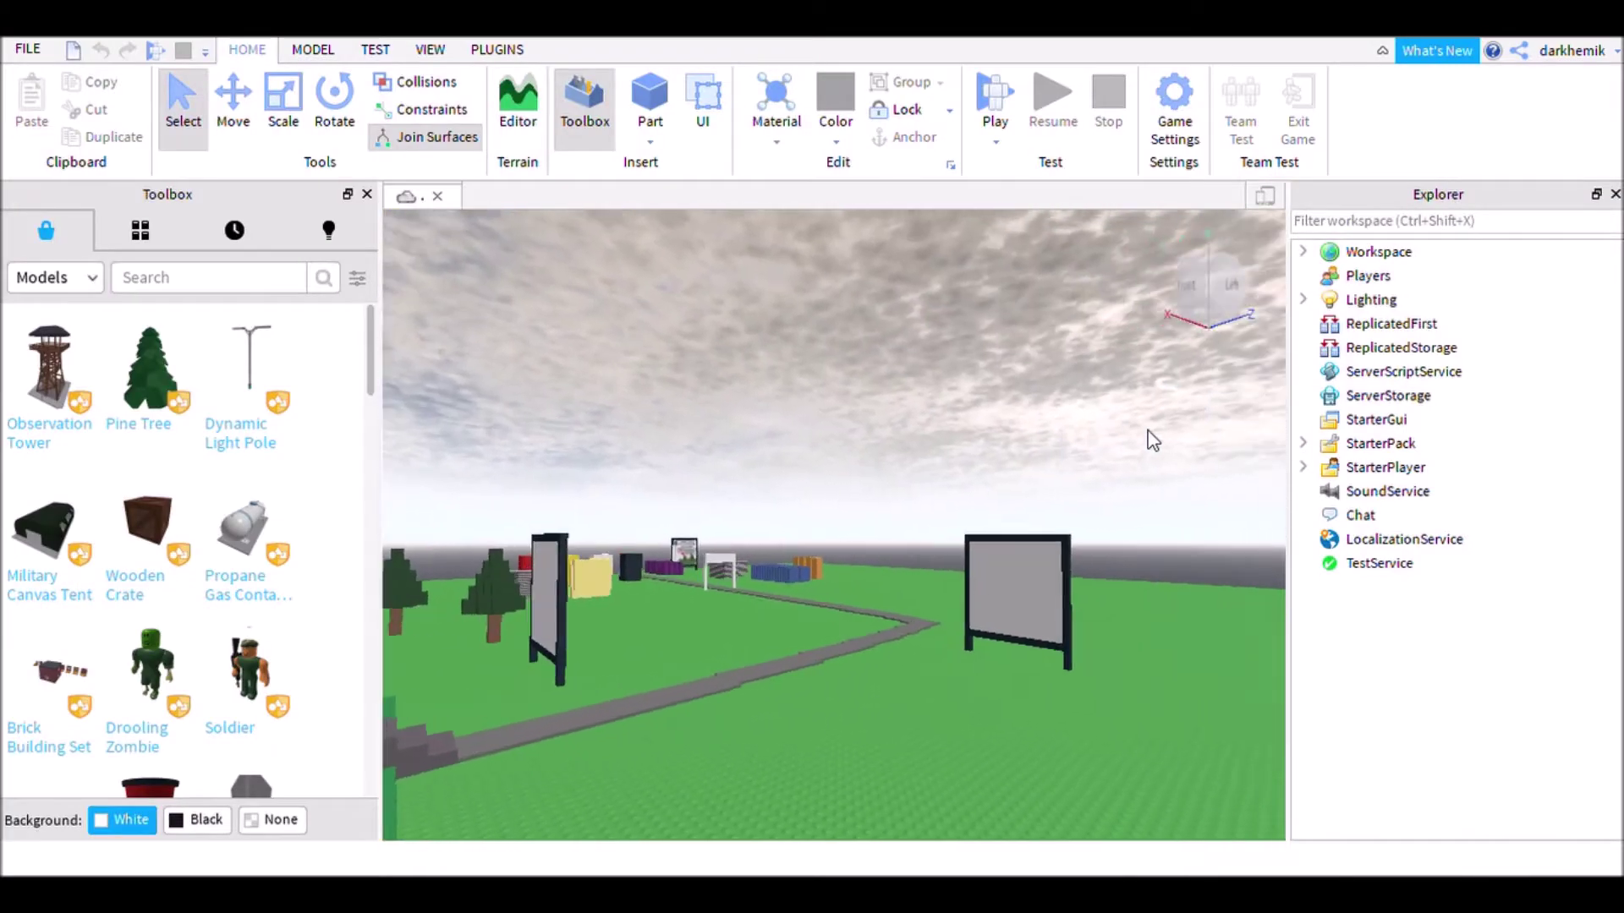
key(w)
mouse_move(1148, 432)
right_down()
mouse_move(1171, 484)
mouse_move(1149, 431)
right_up()
key(w)
key(w)
key(a)
key(a)
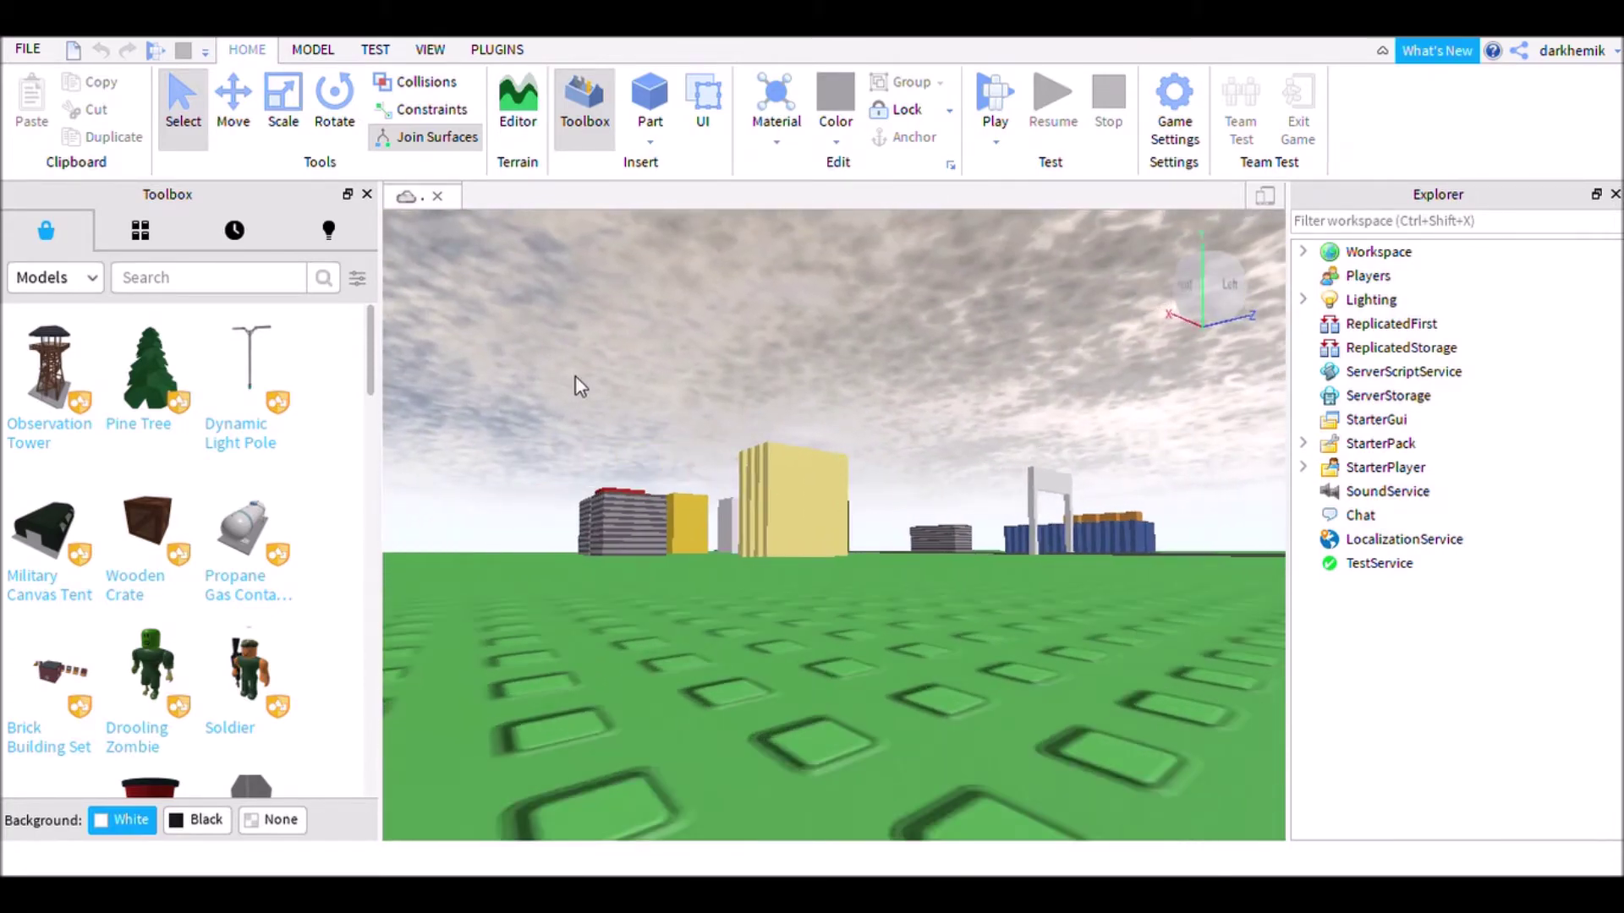
right_drag(729, 393, 841, 398)
key(s)
key(a)
key(a)
key(a)
key(w)
key(d)
key(a)
key(d)
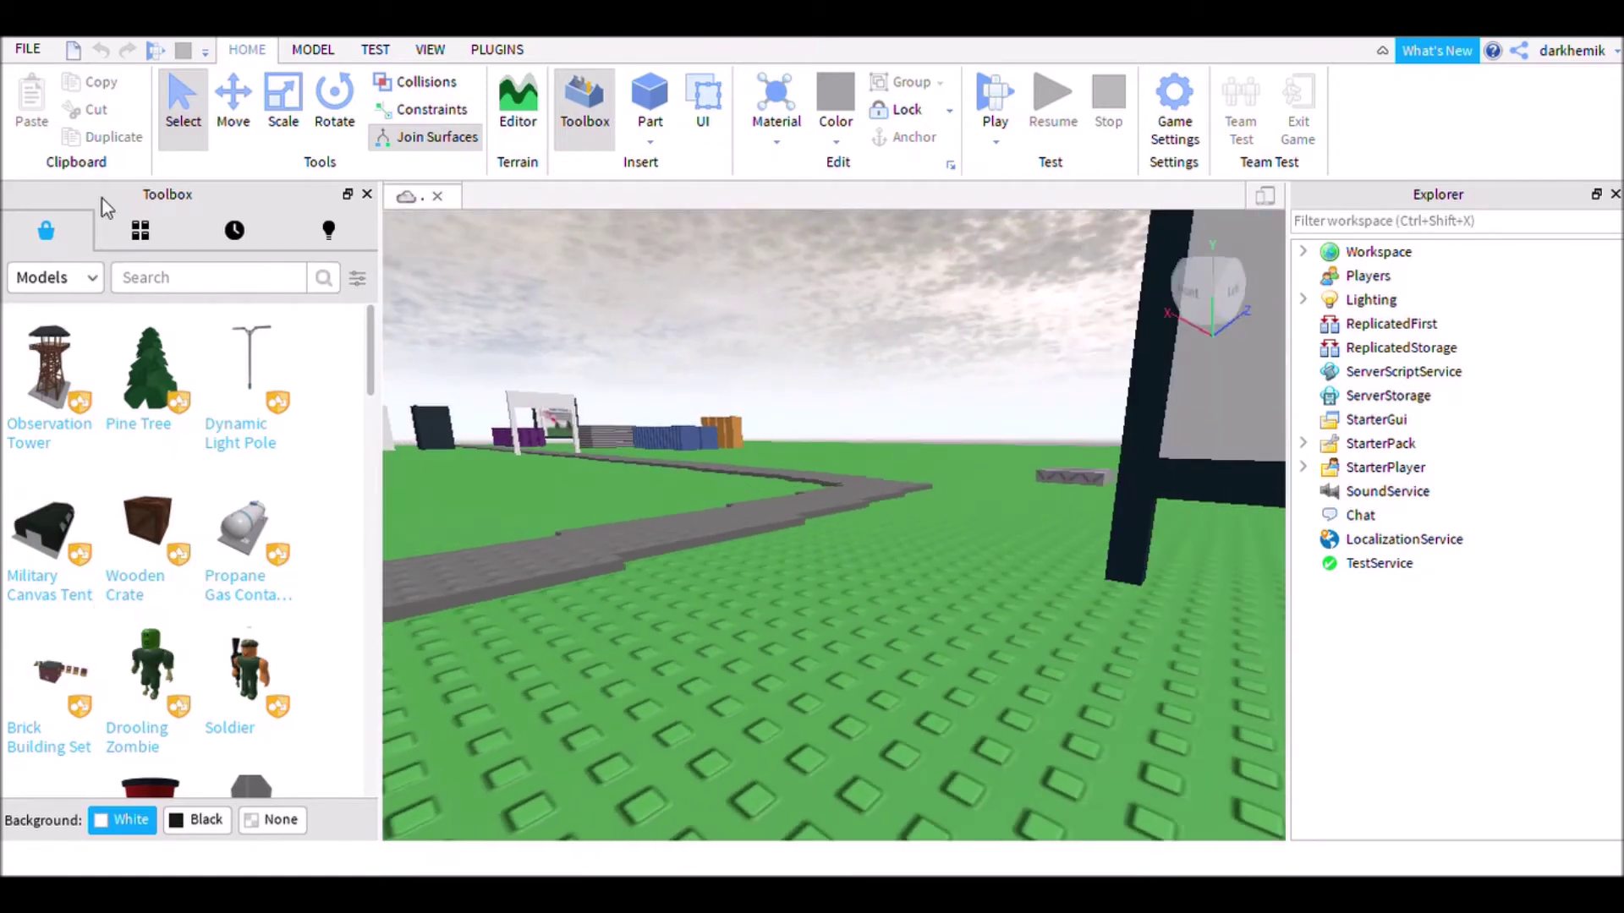
key(s)
key(w)
right_drag(996, 488, 844, 466)
key(w)
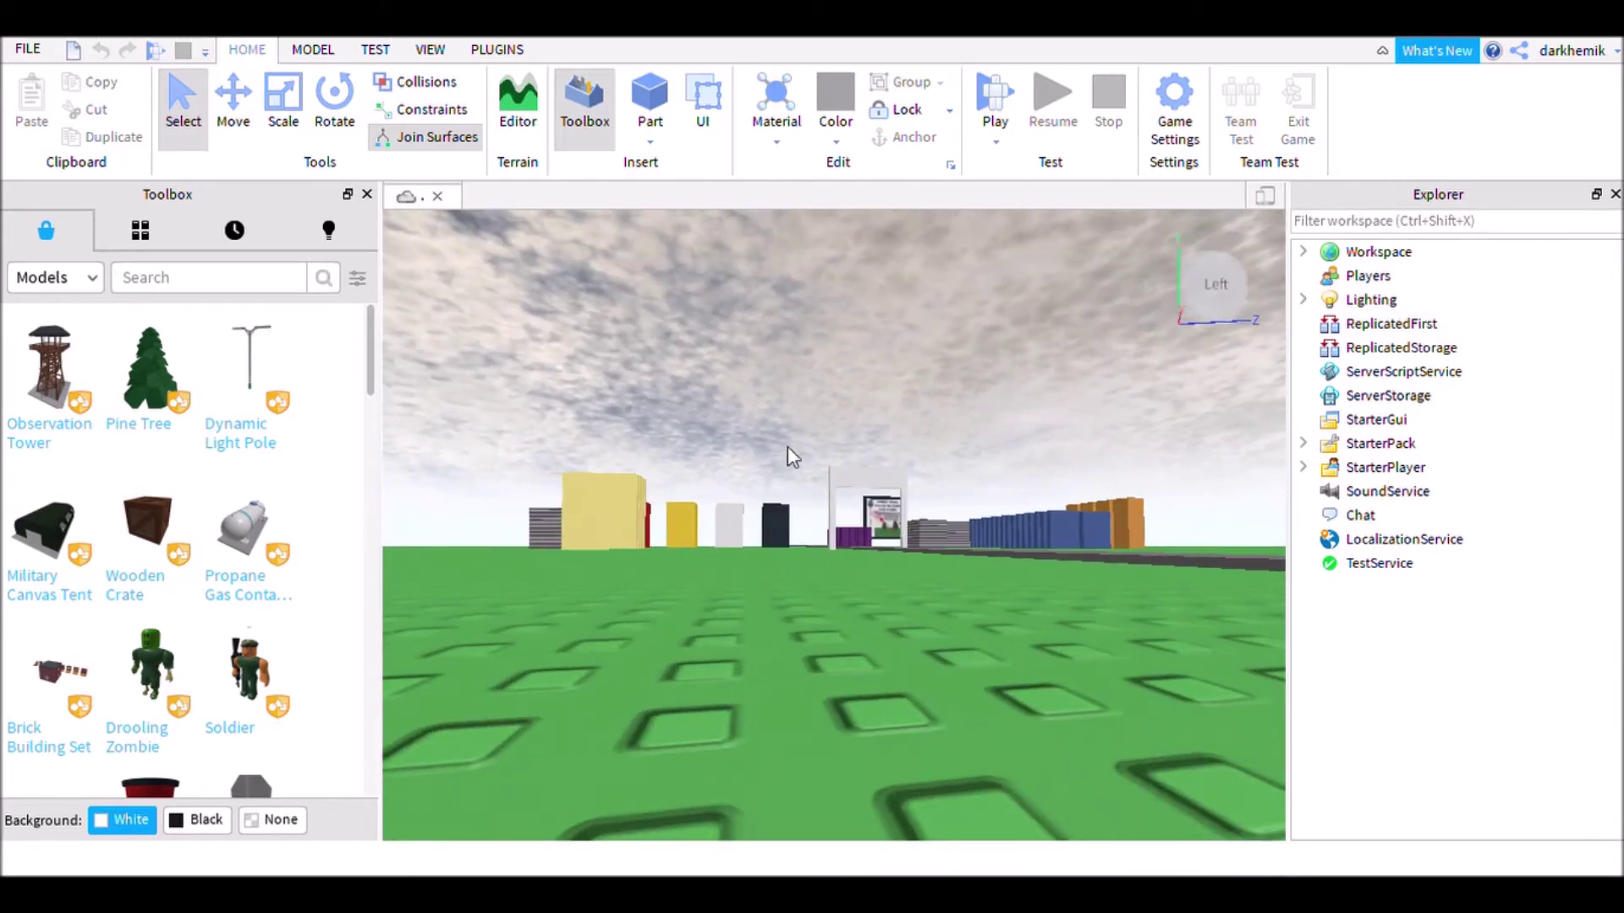
Delete the tall stacks of coloured blocks and the structures among them near the far end of the path
drag(1130, 515, 1151, 555)
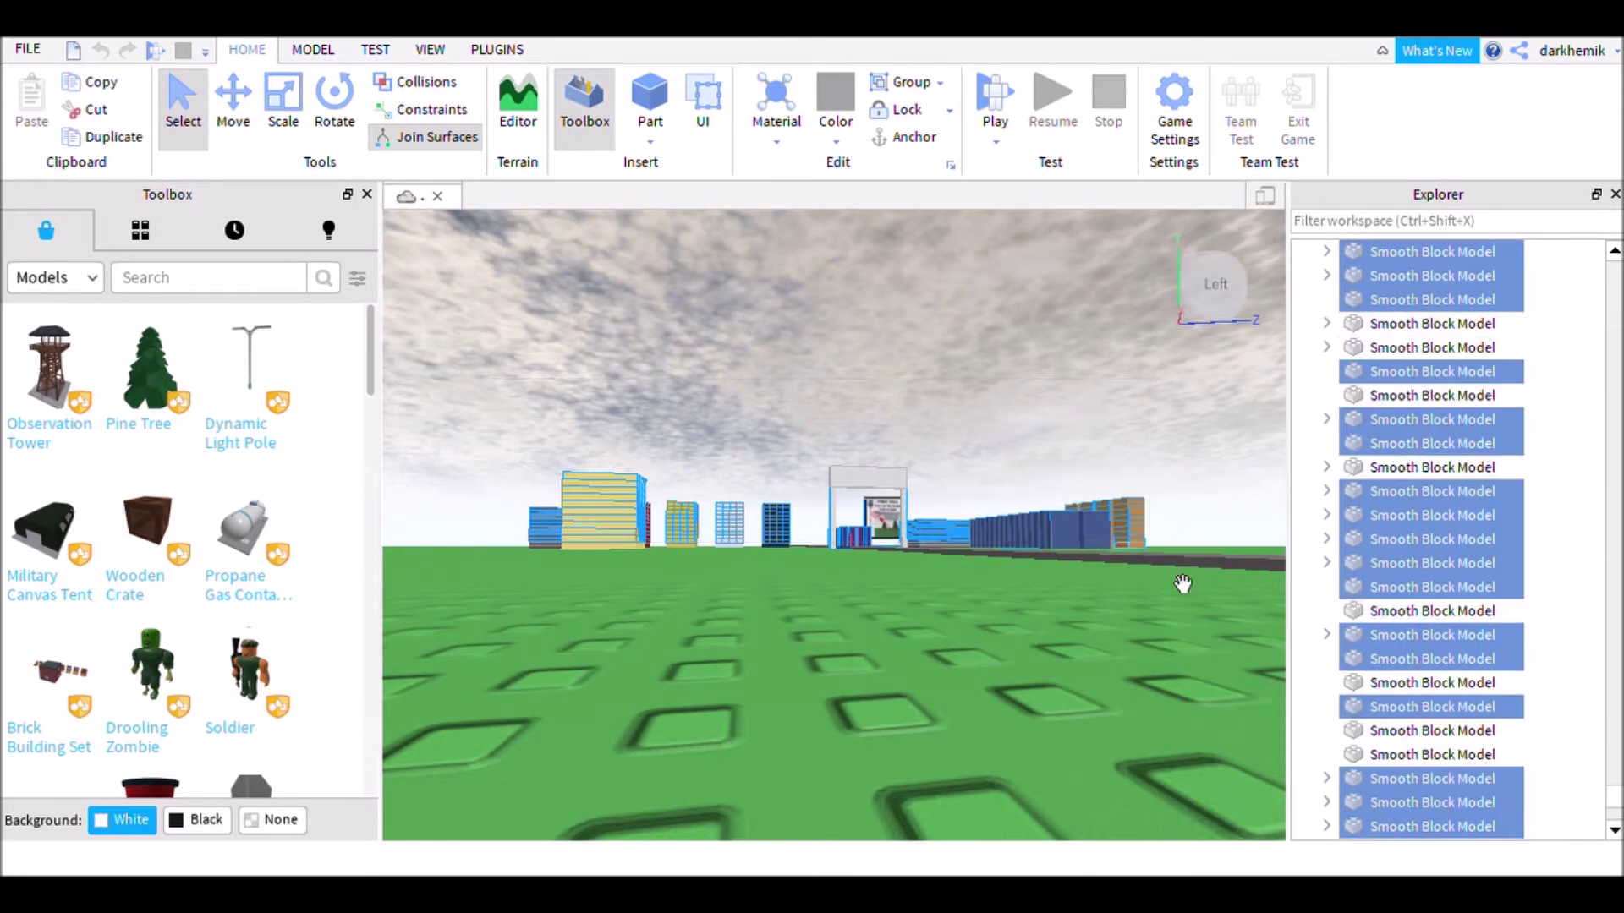
key(Delete)
scroll(912, 409, up, 6)
right_drag(912, 409, 905, 478)
scroll(905, 478, down, 1)
click(891, 475)
key(Delete)
click(949, 475)
drag(888, 425, 1301, 694)
key(Delete)
Delete the remaining ground-level coloured and grey block layers on both sides of the path
right_drag(1042, 575, 1038, 575)
scroll(1038, 575, down, 4)
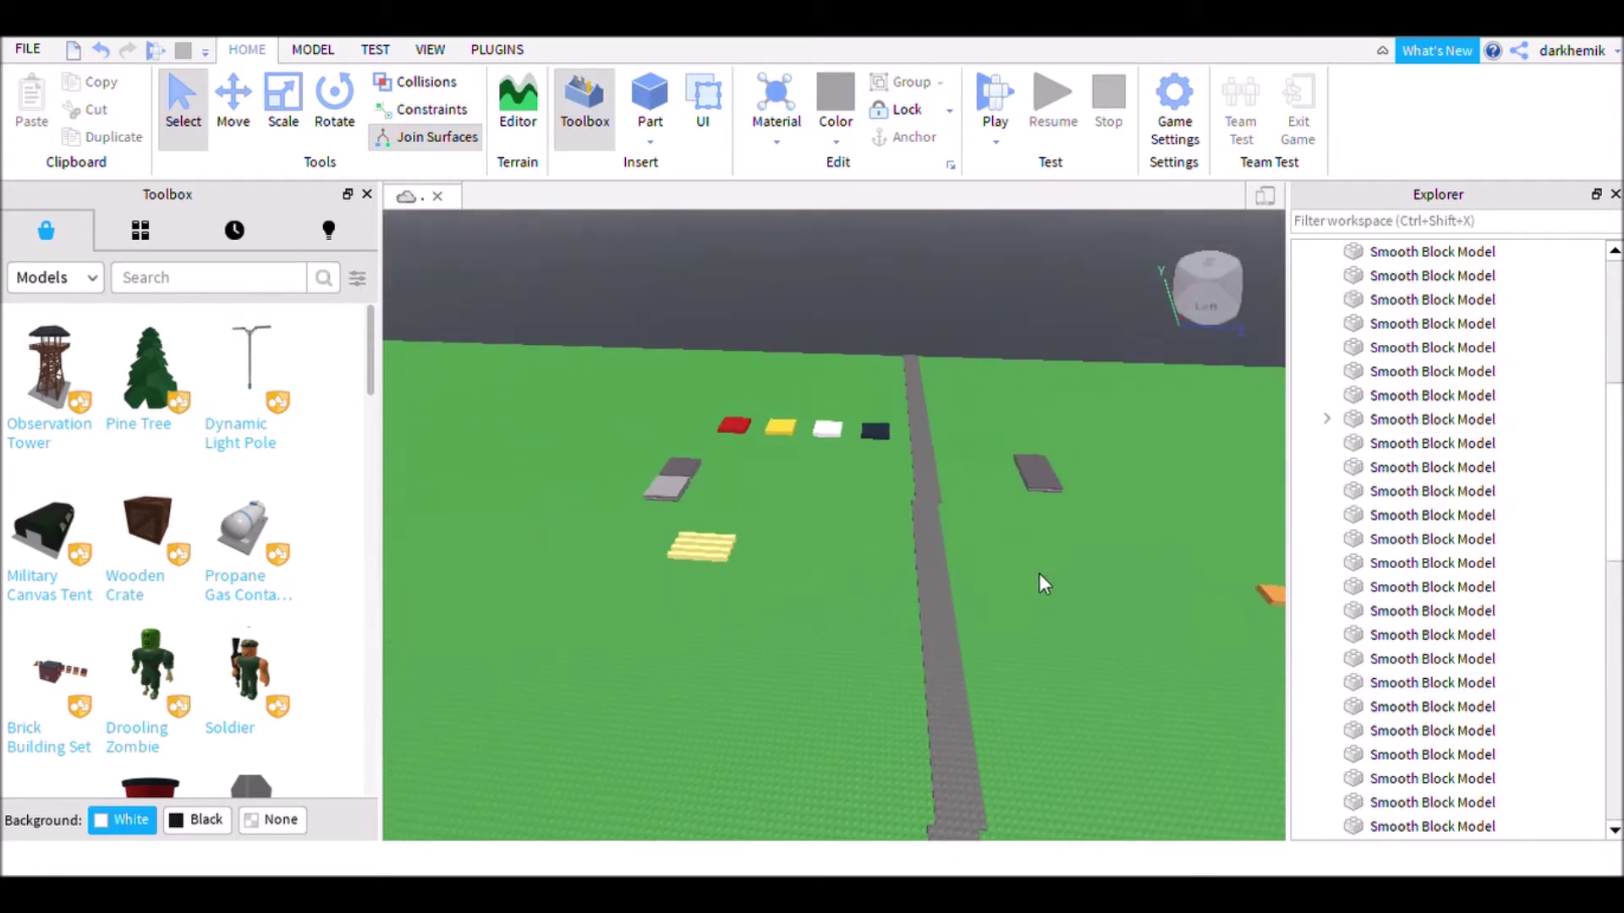
drag(718, 499, 897, 596)
key(Delete)
drag(1013, 433, 1233, 636)
right_drag(1233, 635, 1233, 636)
drag(1233, 636, 1234, 636)
right_drag(1233, 636, 1233, 636)
drag(1233, 636, 1233, 636)
key(Delete)
drag(1002, 479, 1003, 481)
key(Delete)
right_drag(1006, 471, 1006, 469)
Delete the playground next to the house, including its sign, slide and seesaw
key(w)
click(985, 482)
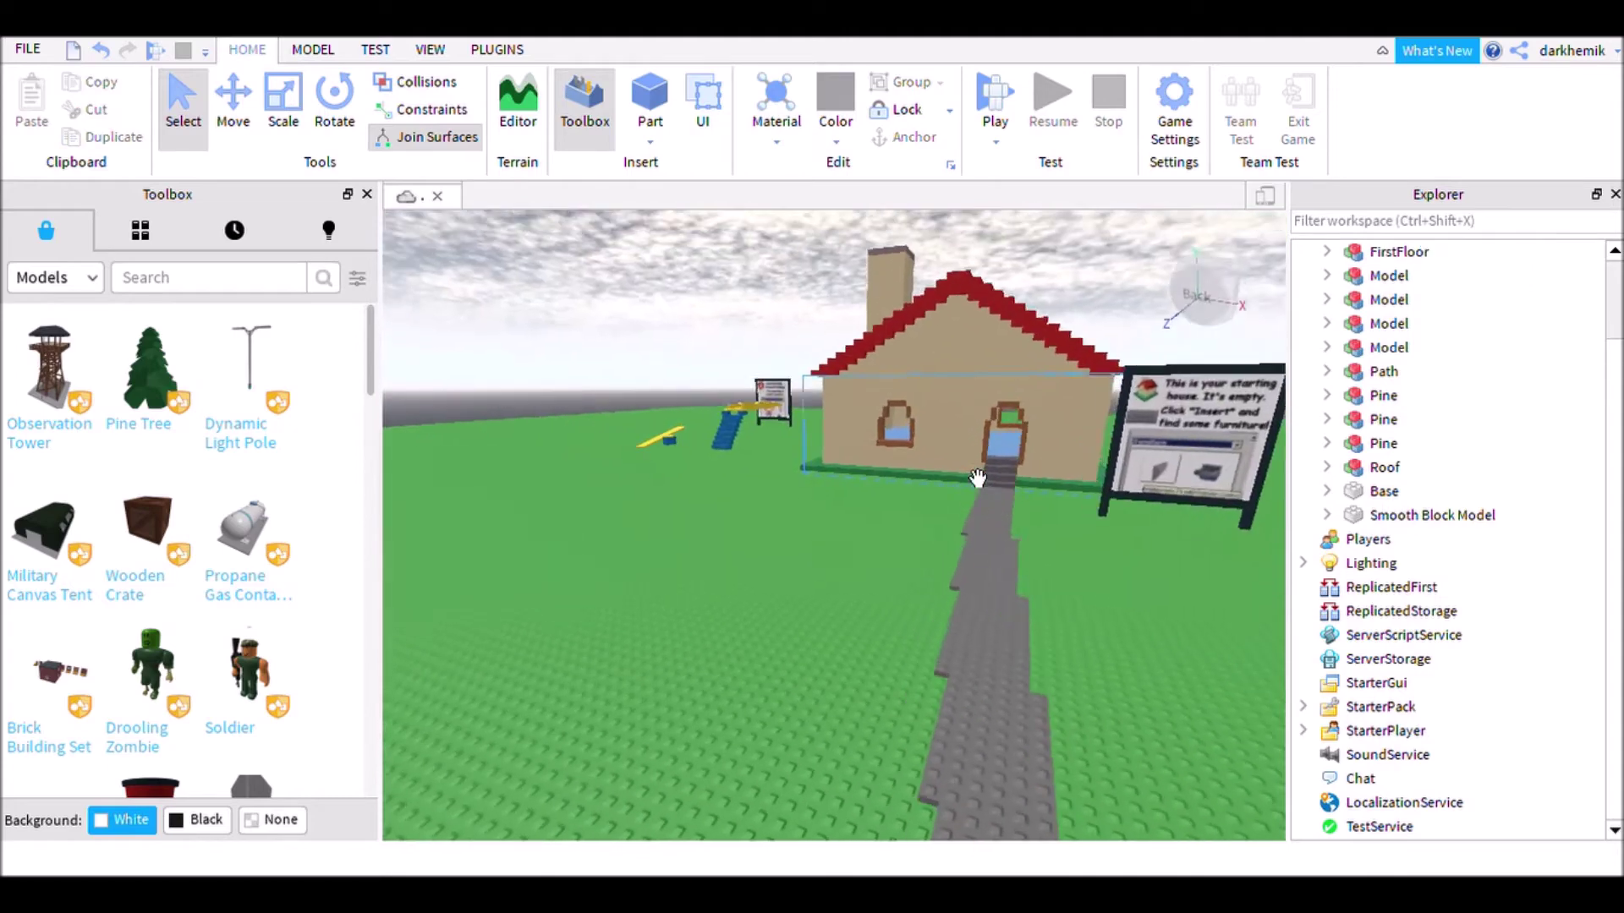
key(w)
mouse_move(977, 479)
right_down()
mouse_move(942, 445)
mouse_move(982, 462)
right_up()
click(981, 461)
key(Delete)
right_drag(942, 389, 915, 334)
key(s)
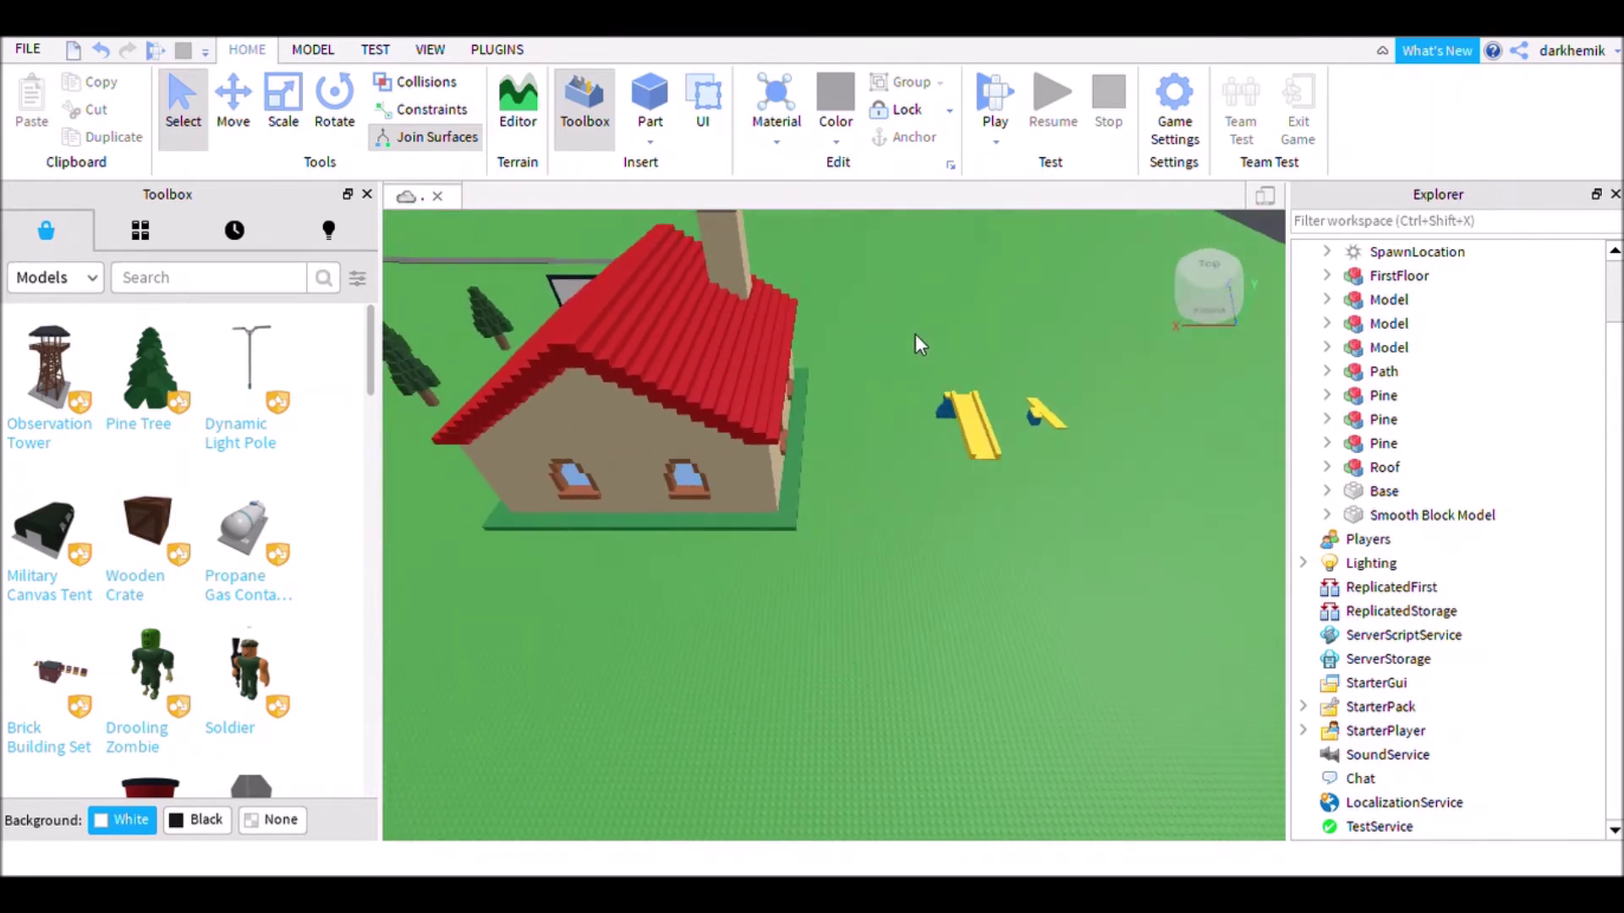
drag(833, 362, 986, 504)
key(Delete)
Examine the component blocks of the nearest pine tree in the object hierarchy
right_drag(986, 505, 1033, 534)
key(w)
click(945, 523)
key(w)
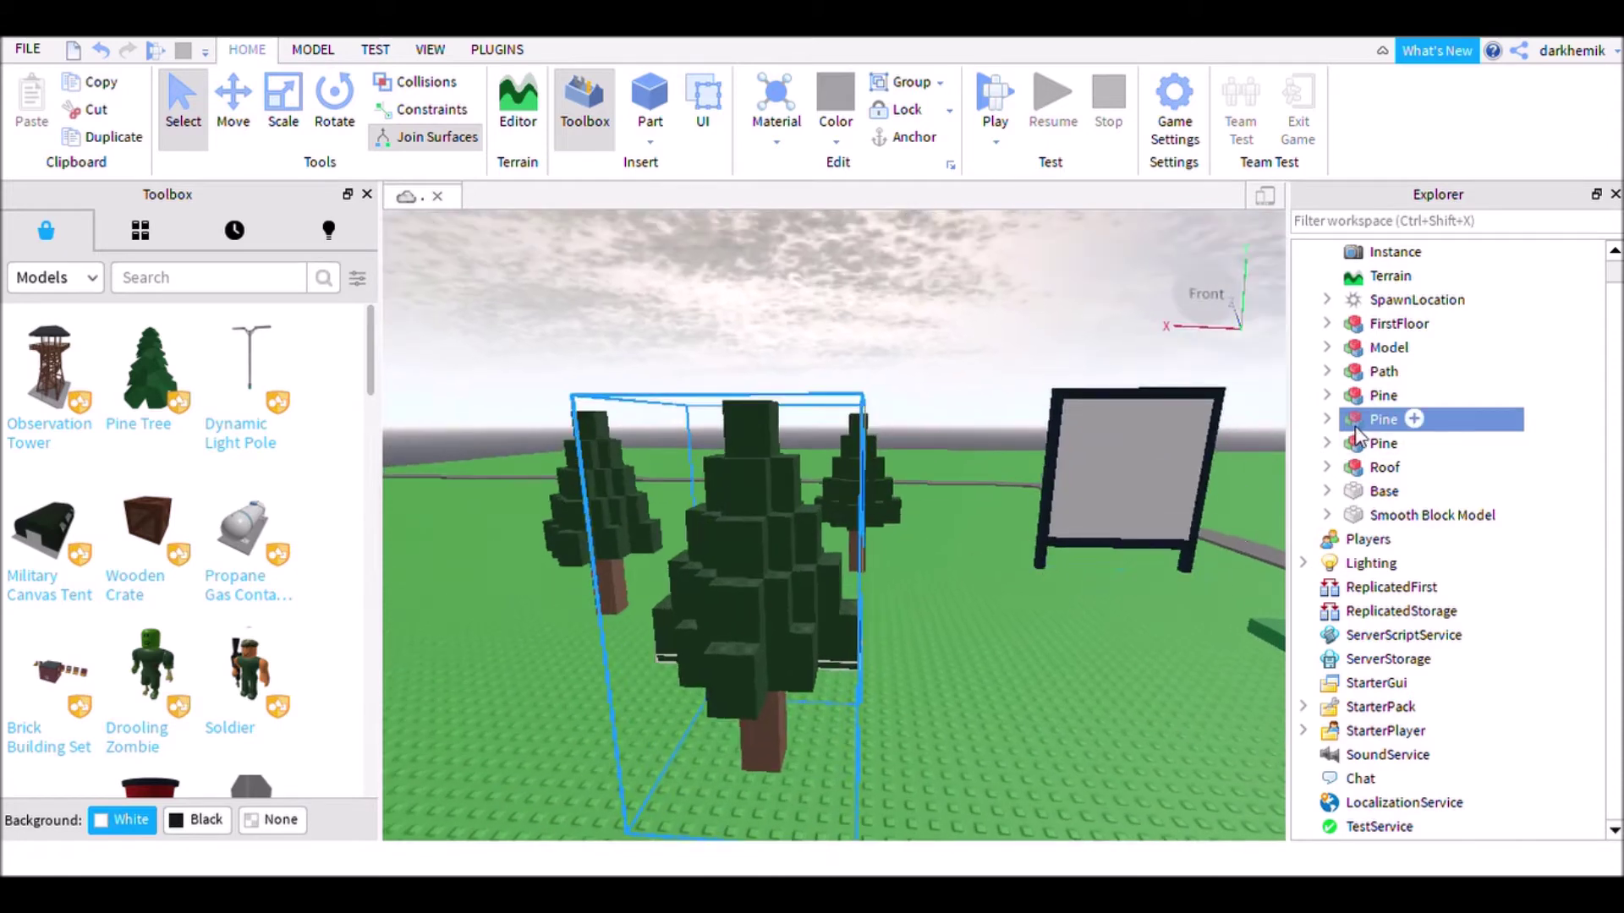
click(1325, 418)
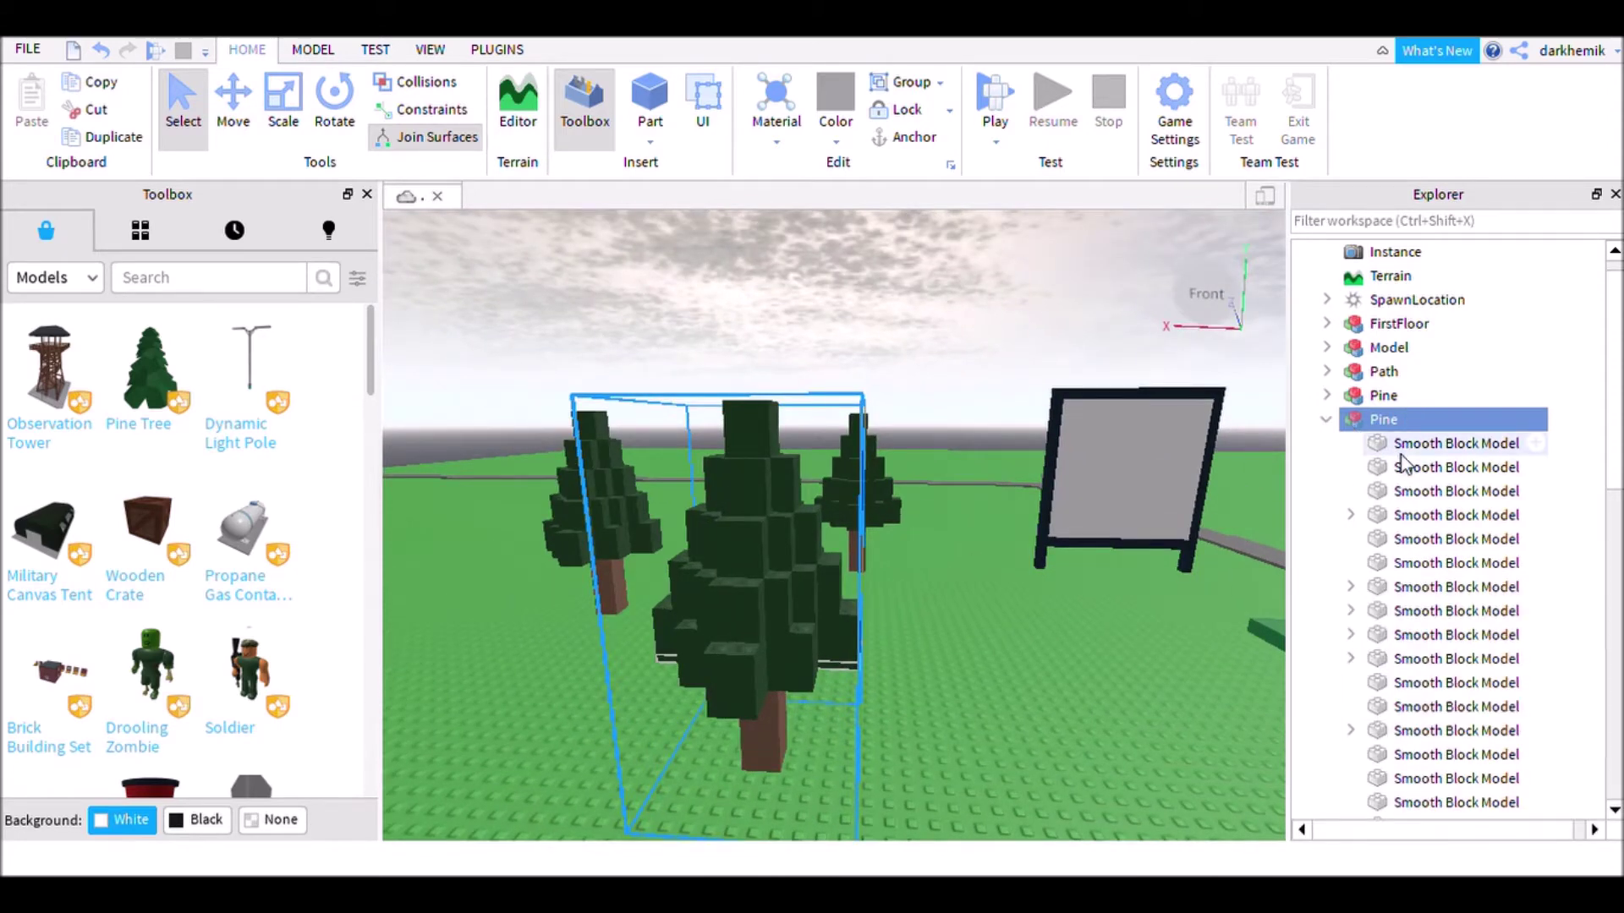
scroll(1404, 464, down, 8)
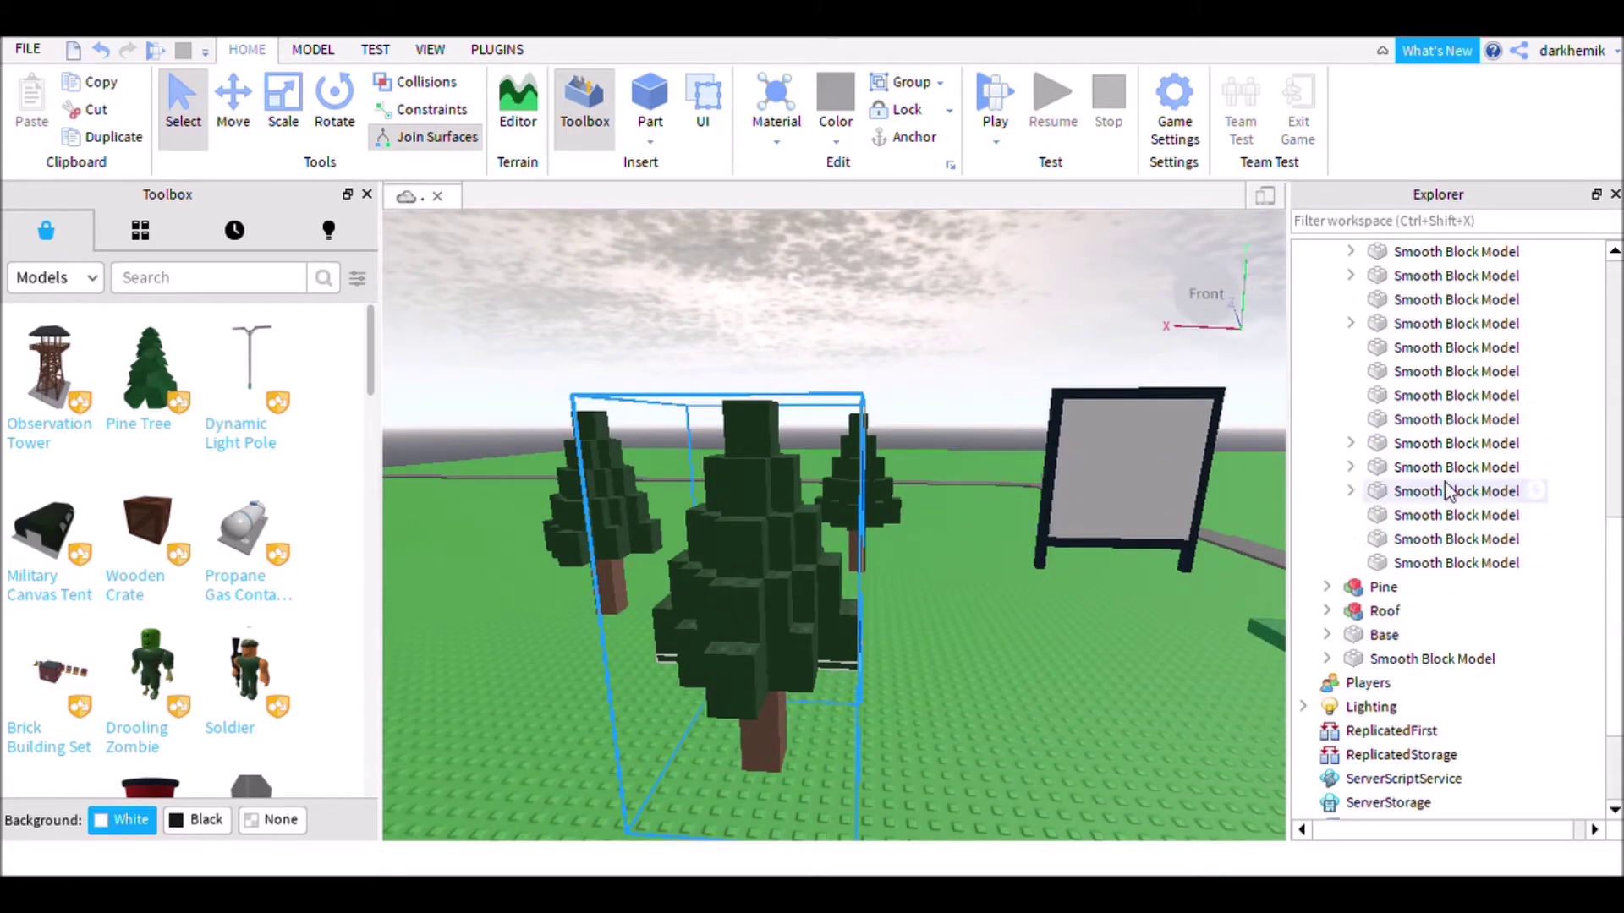
drag(1559, 575, 1487, 414)
scroll(1487, 414, up, 2)
key(ctrl+z)
scroll(1499, 525, up, 10)
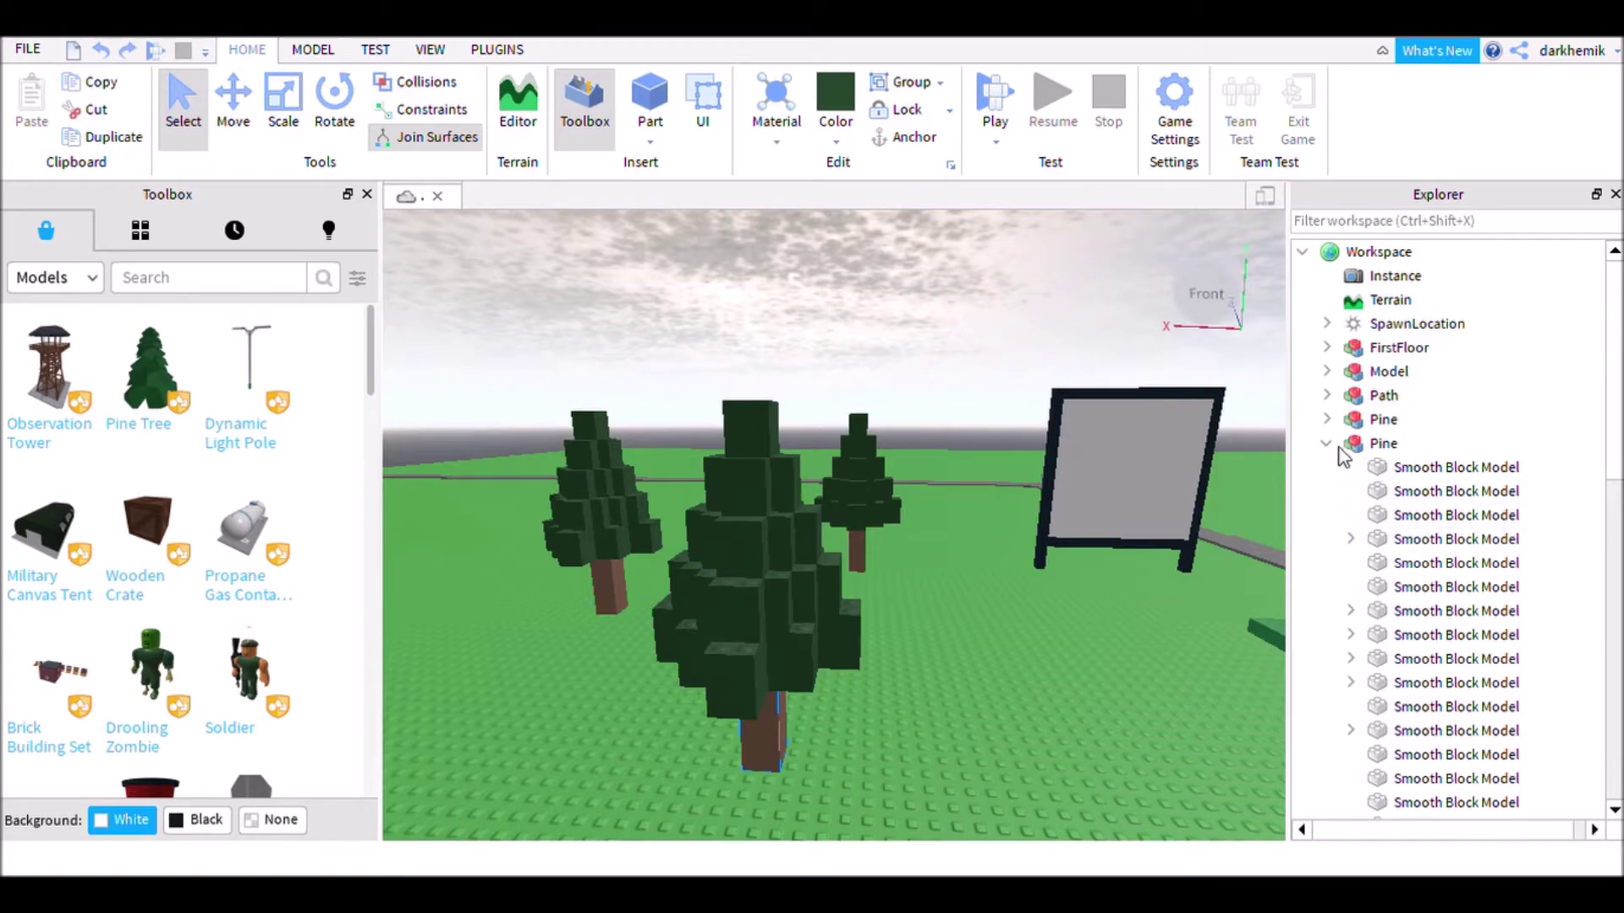
click(1326, 443)
Delete the "This is your starting house" sign beside the path
right_drag(950, 567, 908, 394)
click(897, 463)
key(w)
key(s)
key(a)
click(861, 615)
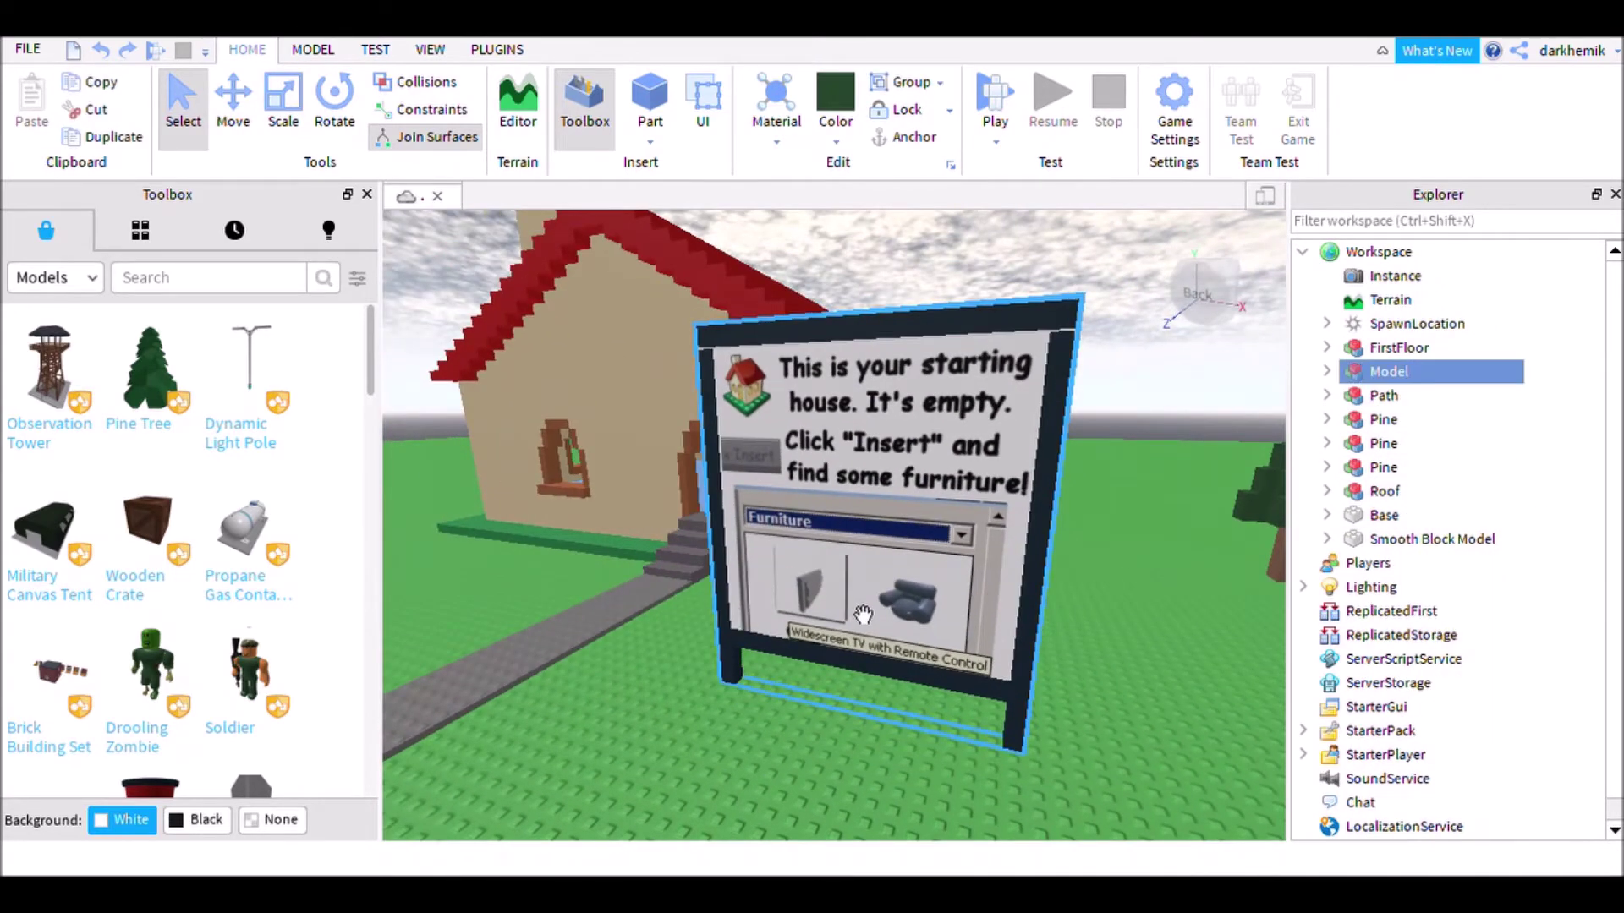
key(Delete)
key(s)
key(s)
right_drag(814, 573, 819, 505)
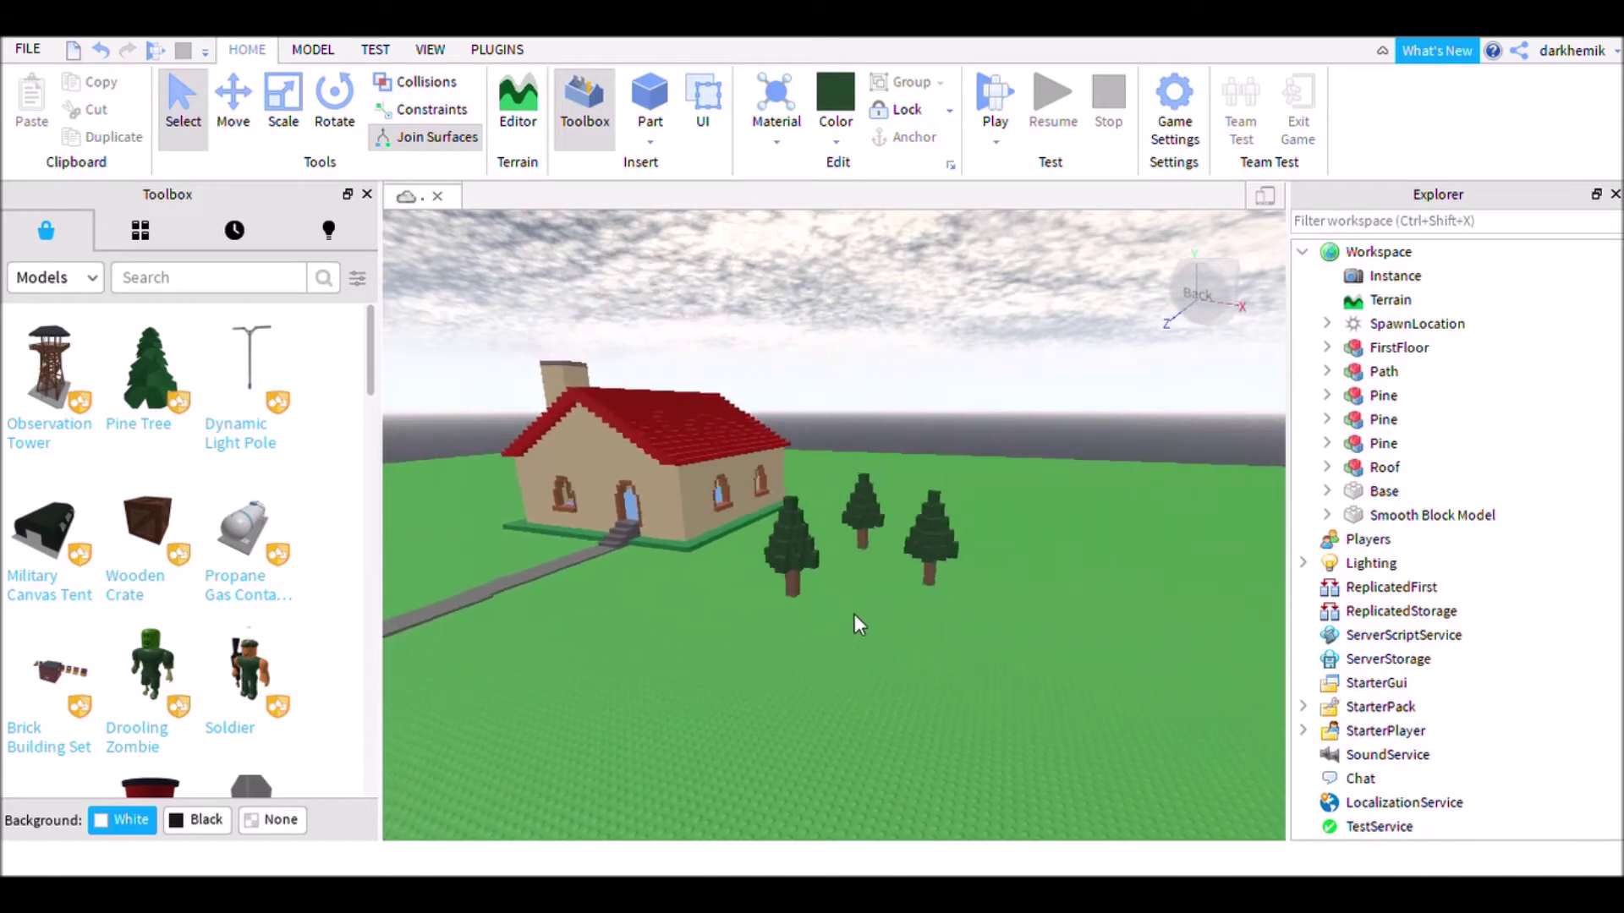
Search the model library for "classic roblox house"
right_drag(854, 613, 773, 350)
key(a)
key(w)
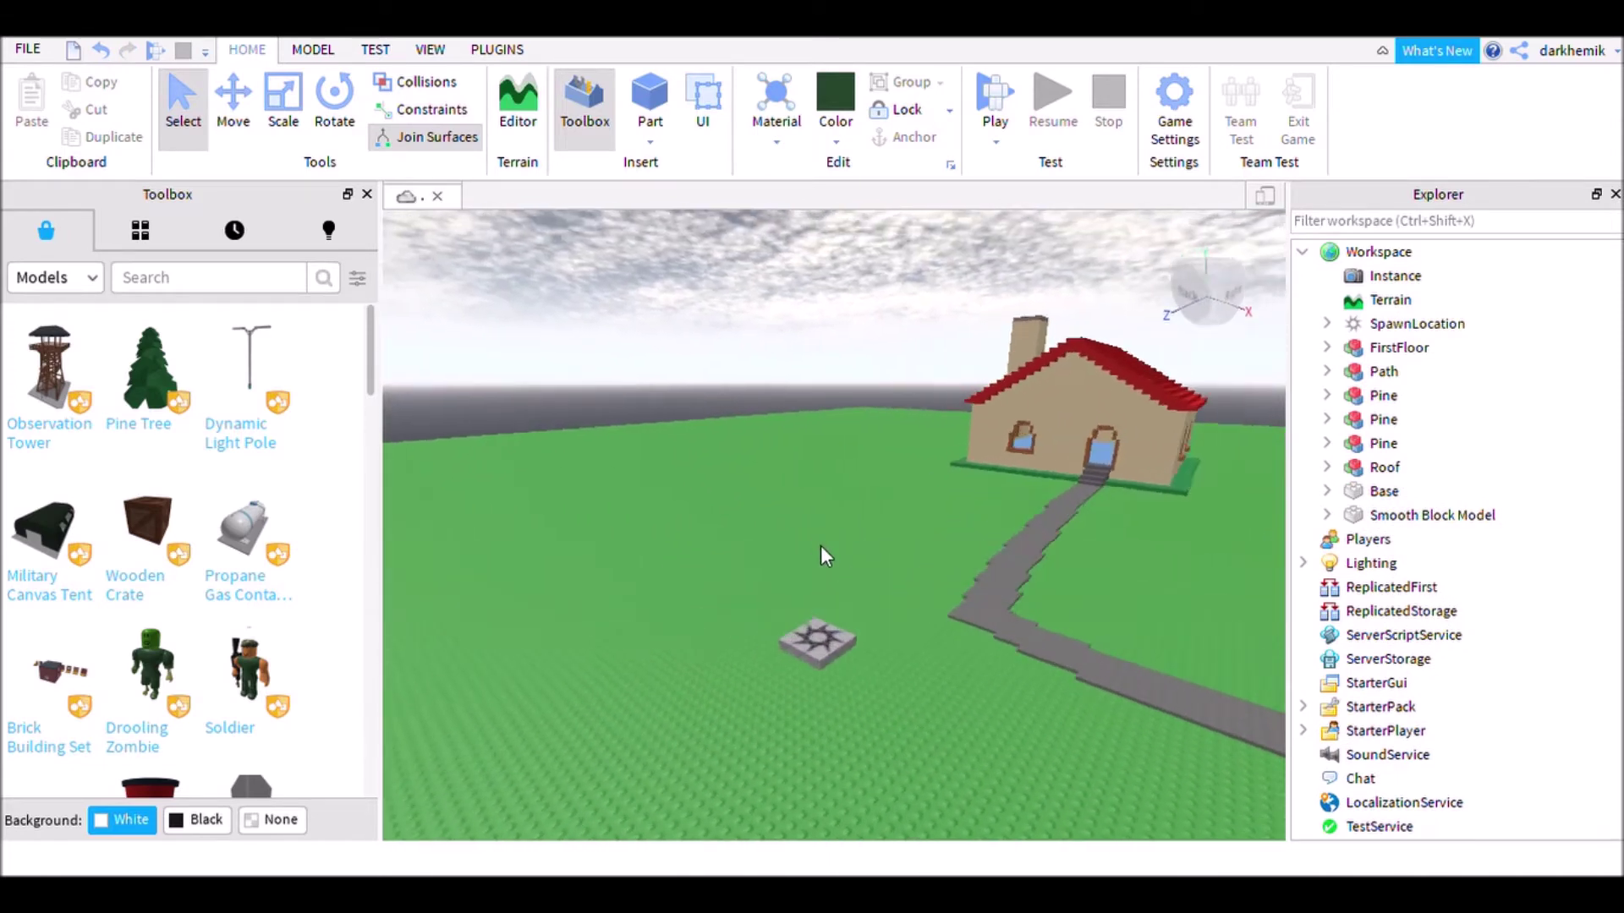
right_drag(823, 555, 885, 656)
key(s)
scroll(1071, 366, down, 5)
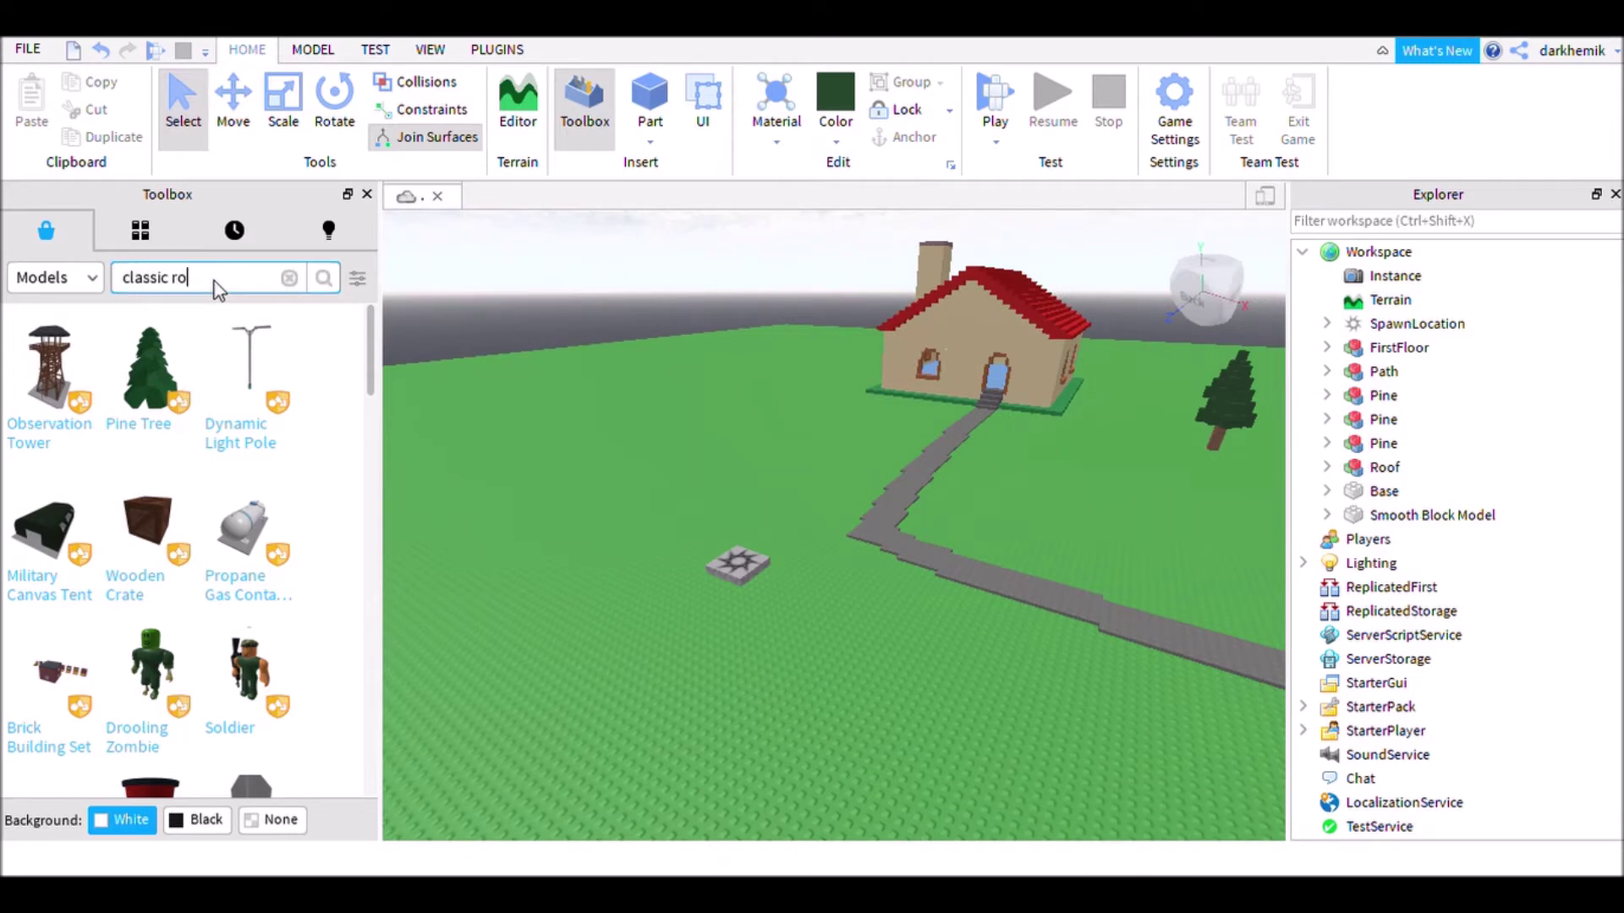
text(e)
key(Return)
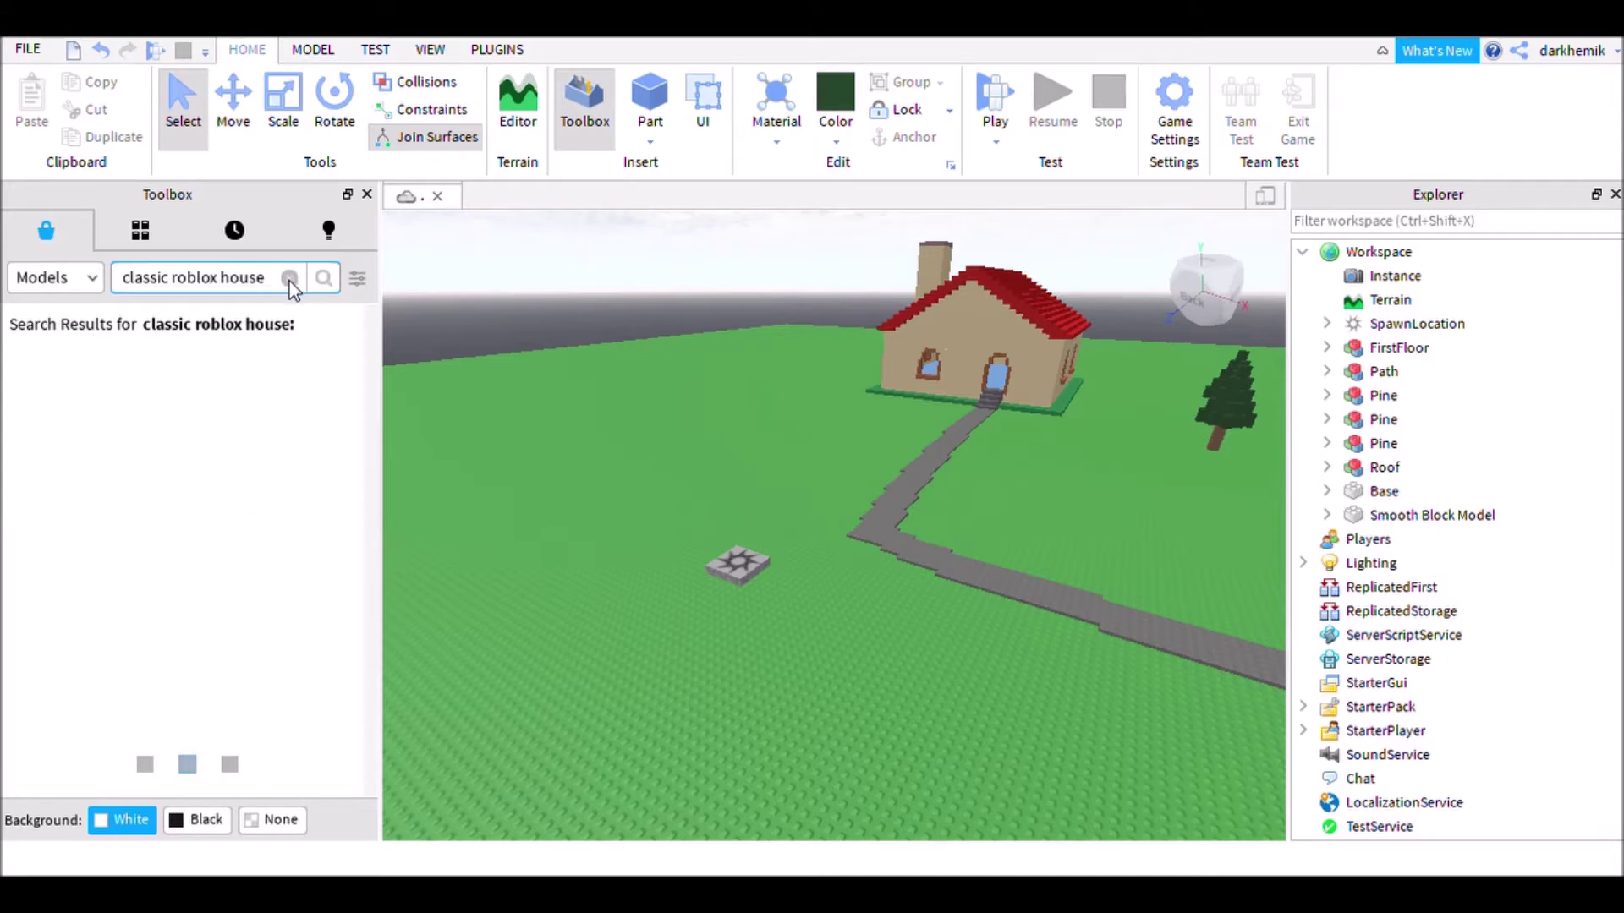
mouse_move(73, 488)
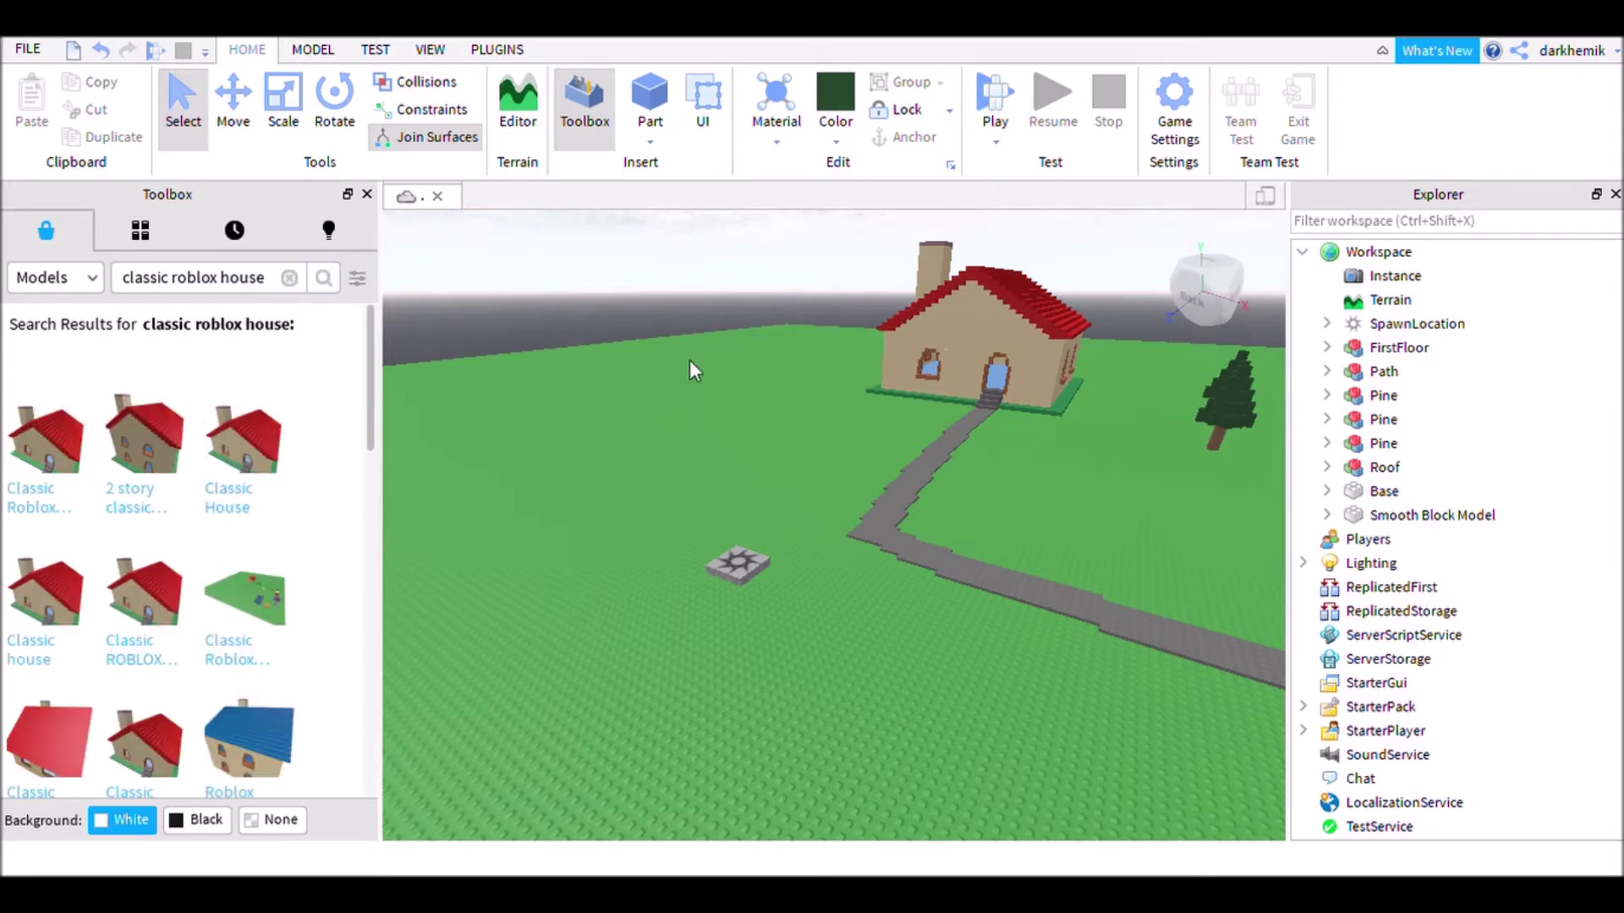
Select the spawn location and make its block transparent through its properties
click(764, 615)
scroll(810, 602, up, 10)
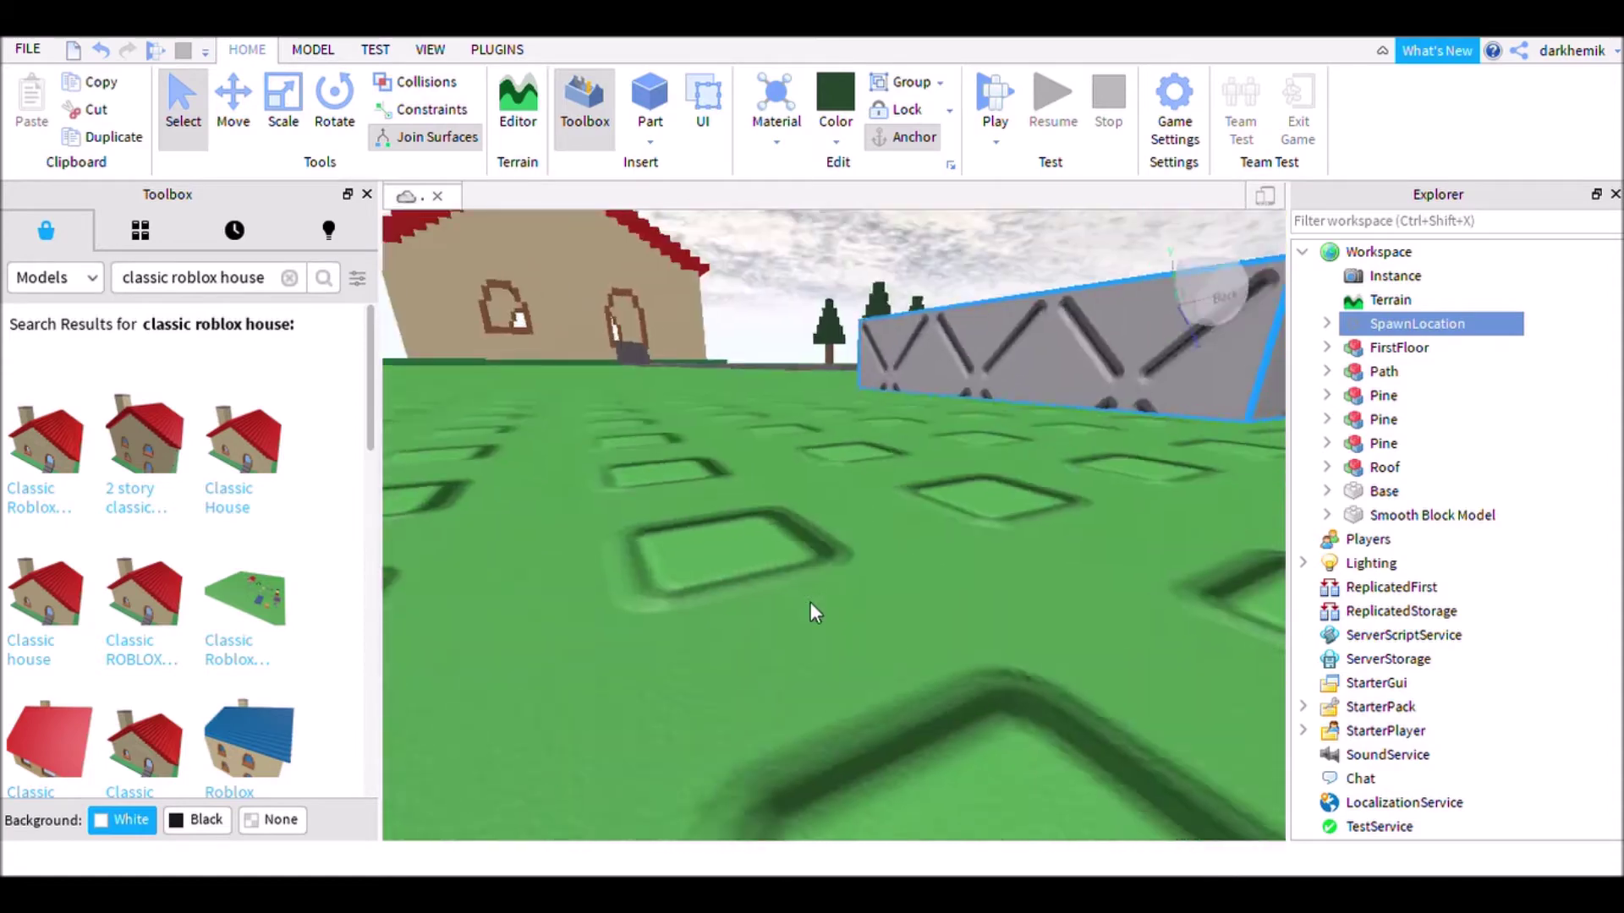
scroll(810, 602, down, 8)
right_drag(810, 602, 941, 500)
scroll(883, 499, down, 3)
key(f)
click(430, 51)
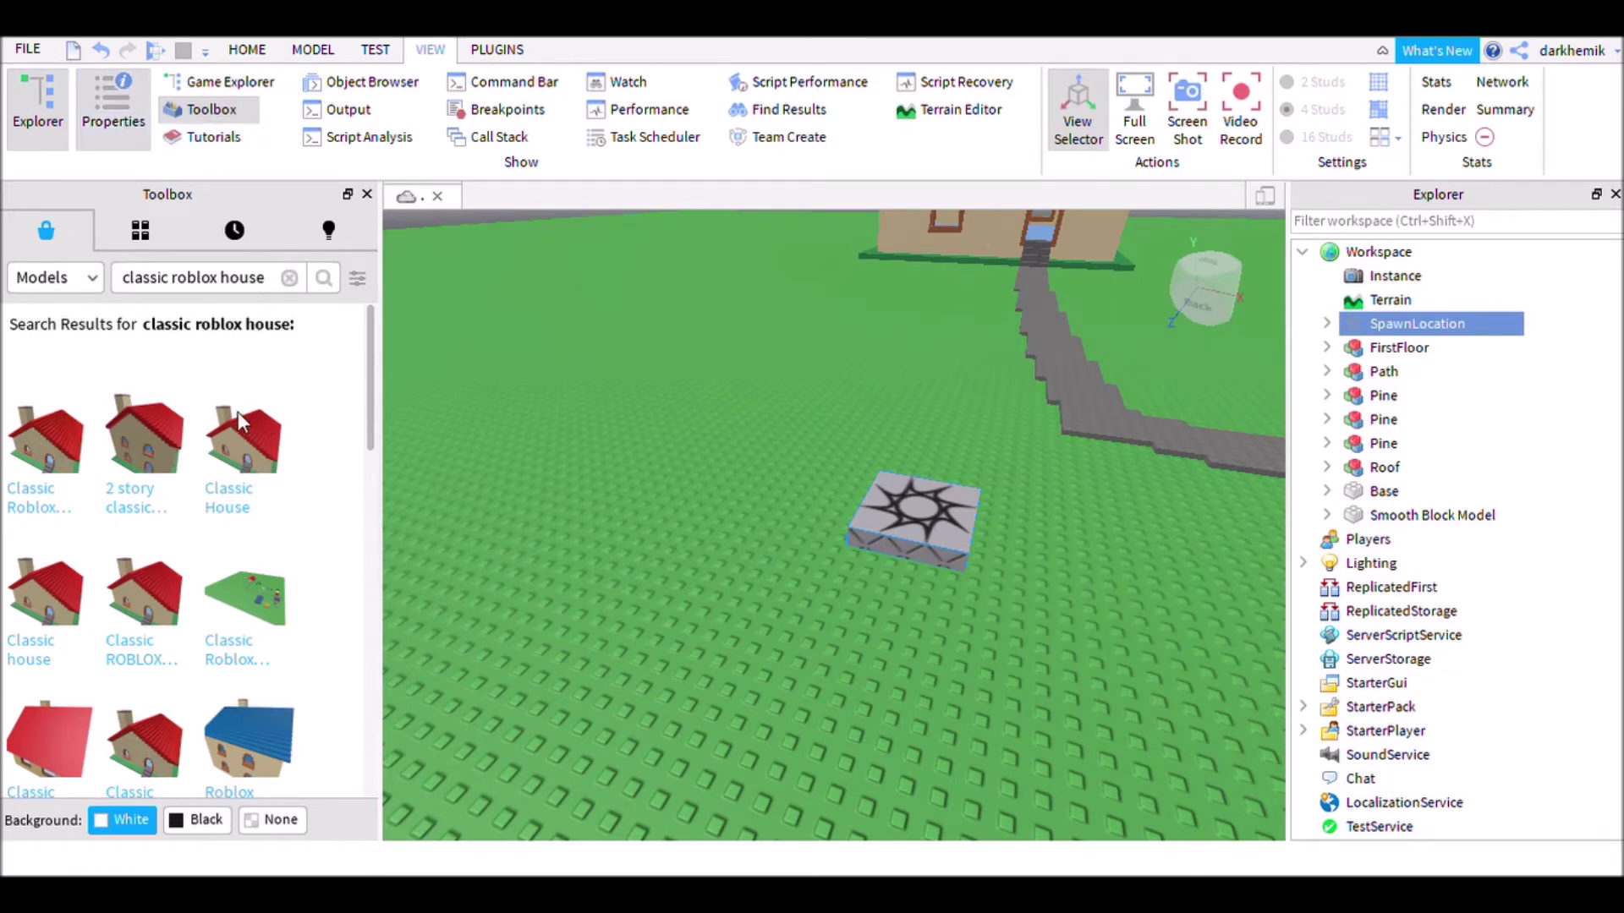
key(Return)
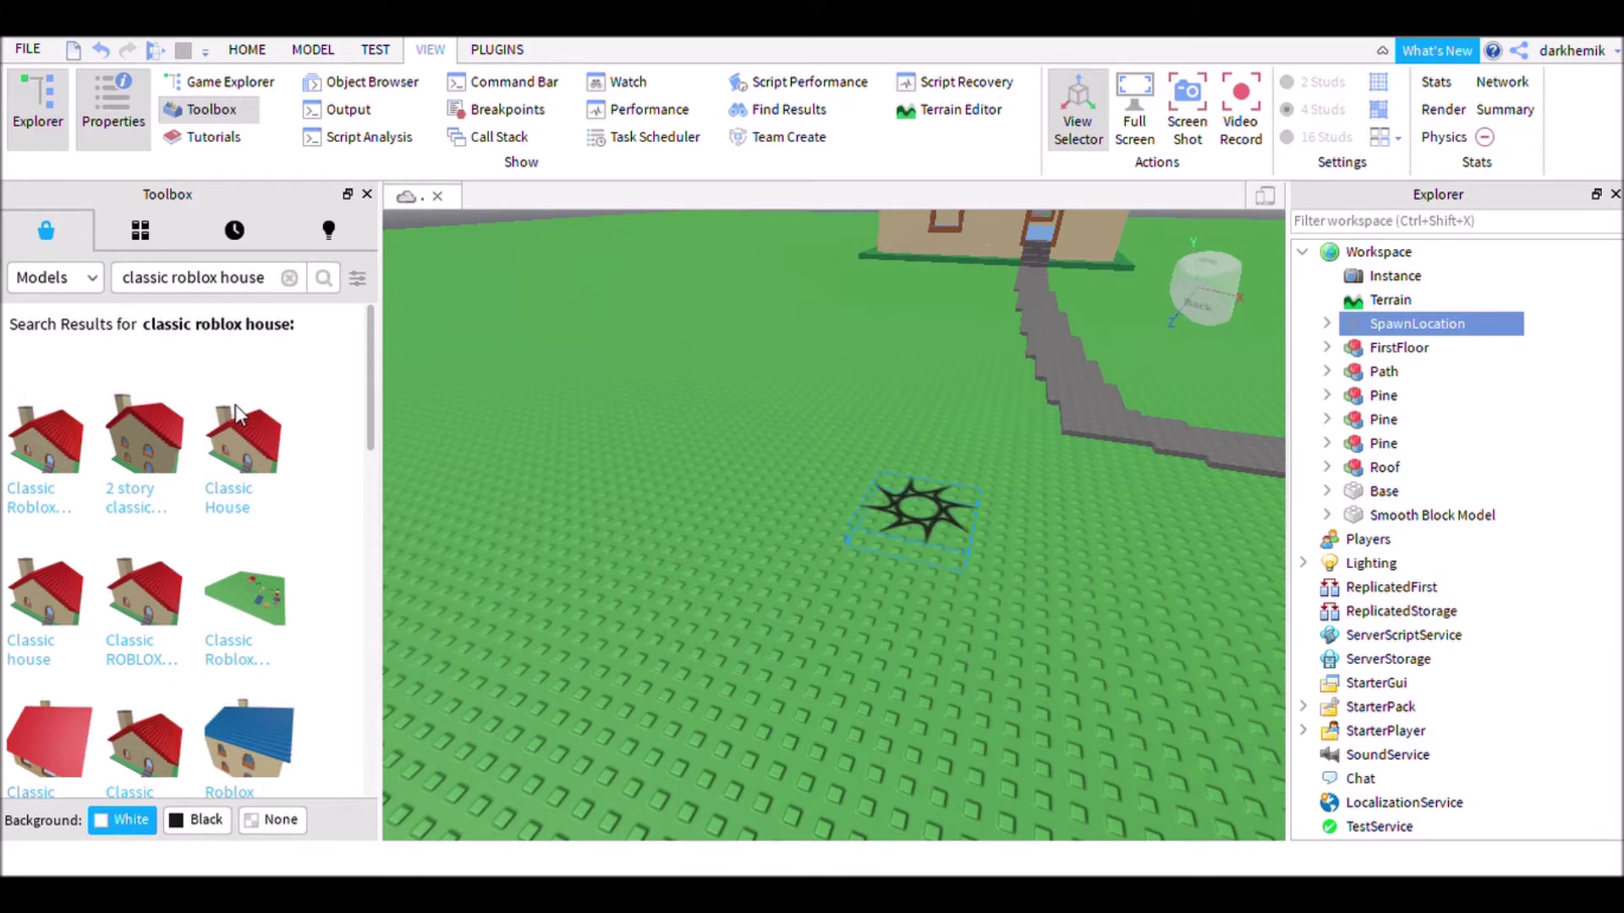
click(864, 446)
click(958, 541)
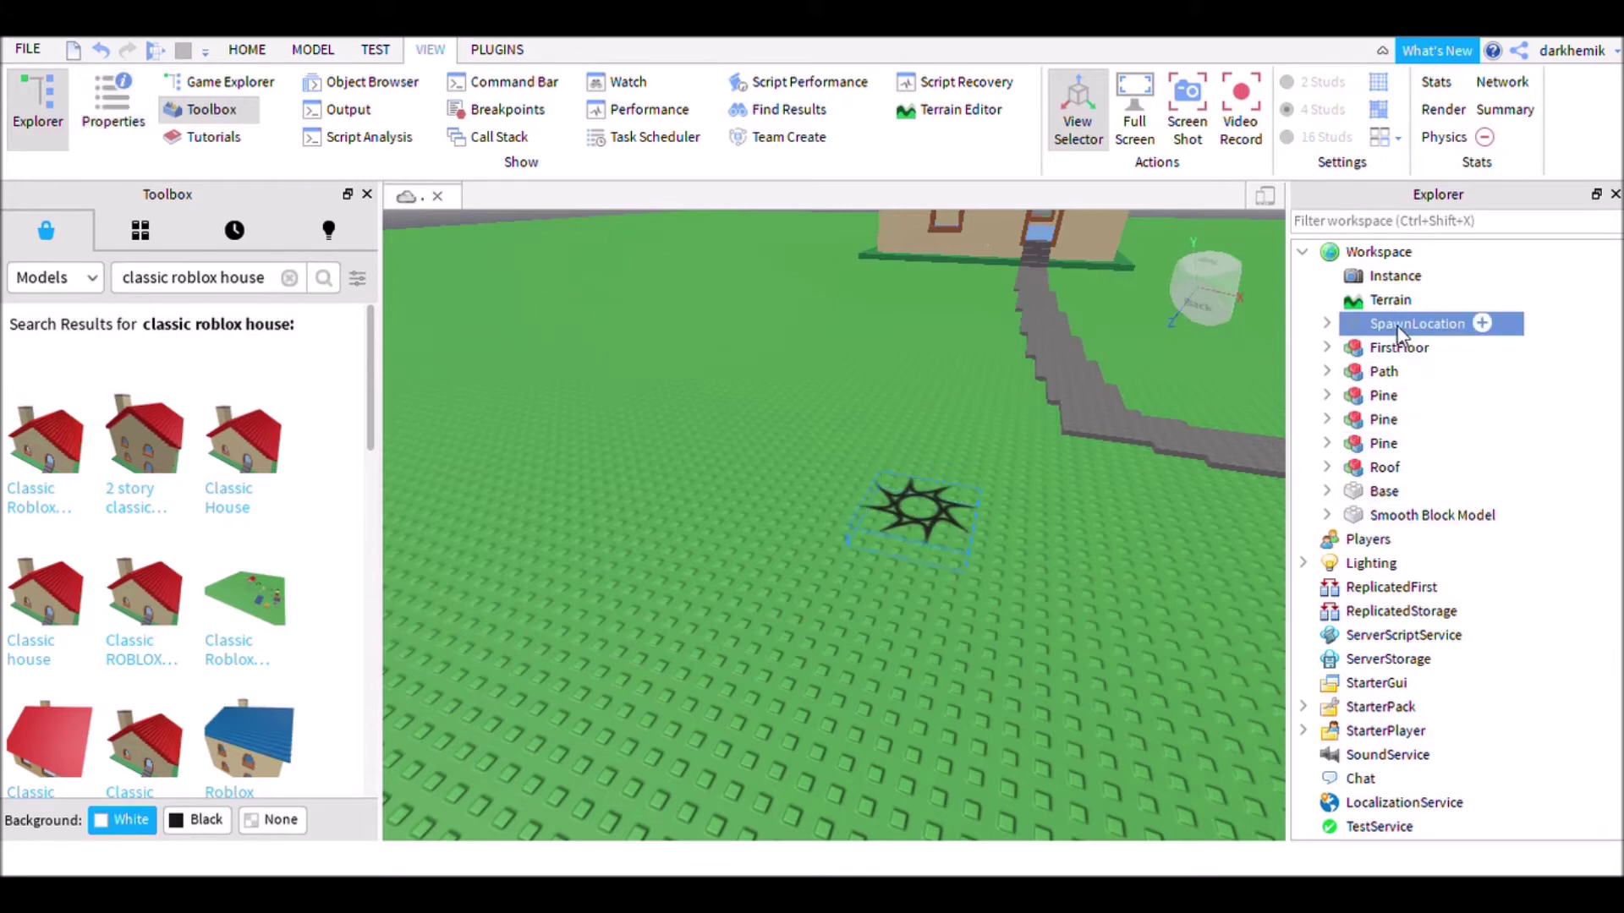
Delete the spawn location's decal and undo the deletion
click(1326, 324)
click(1395, 347)
key(Delete)
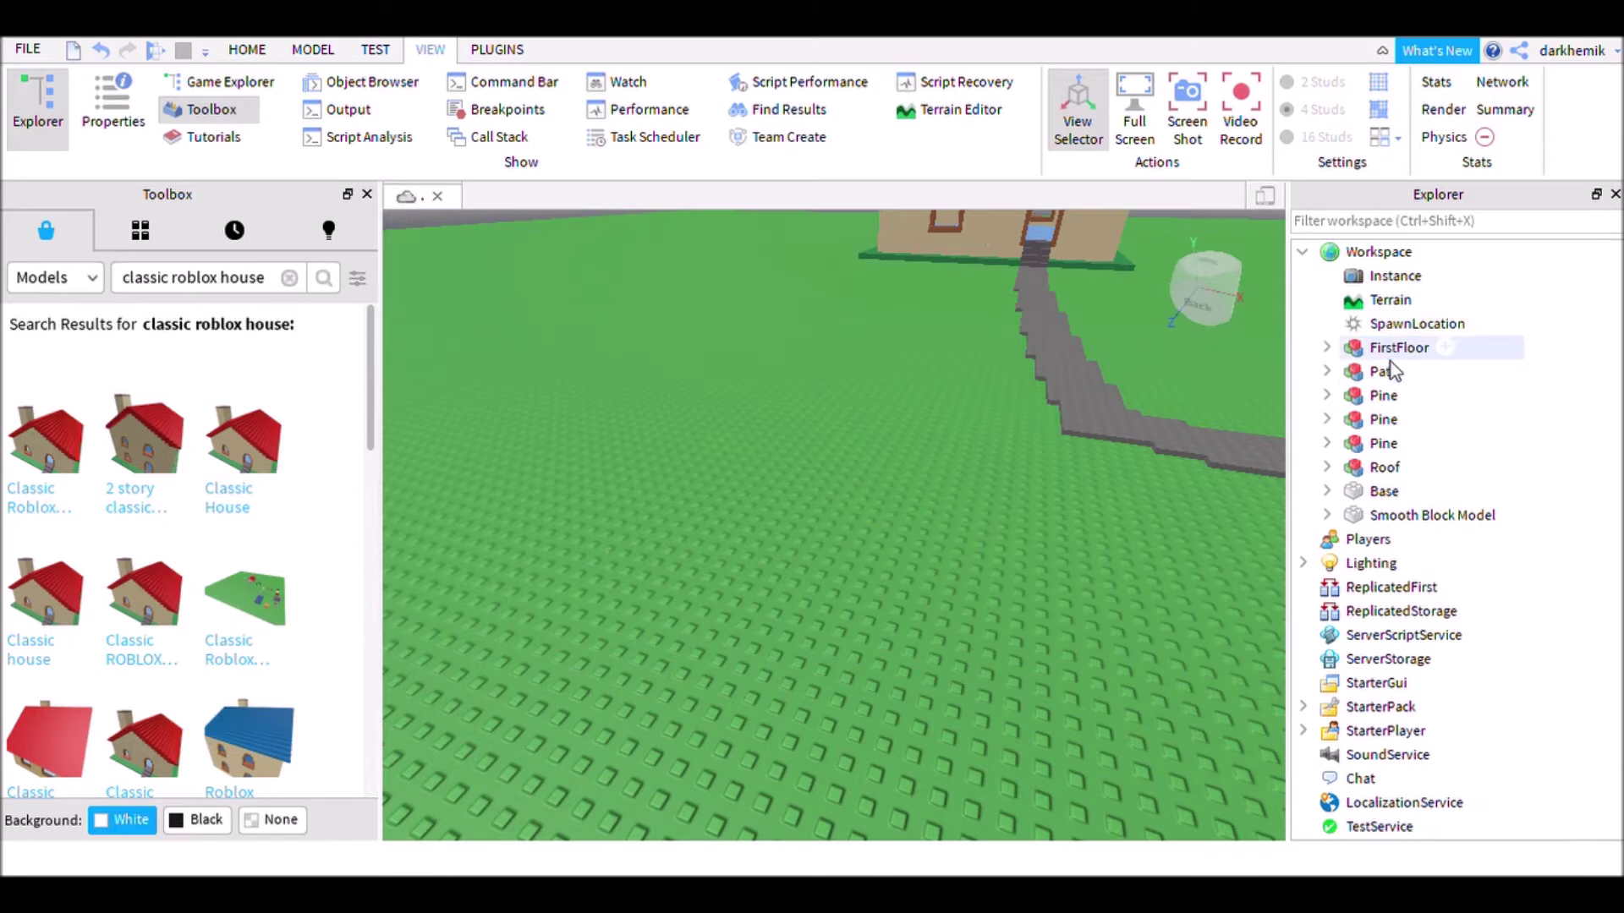
click(101, 50)
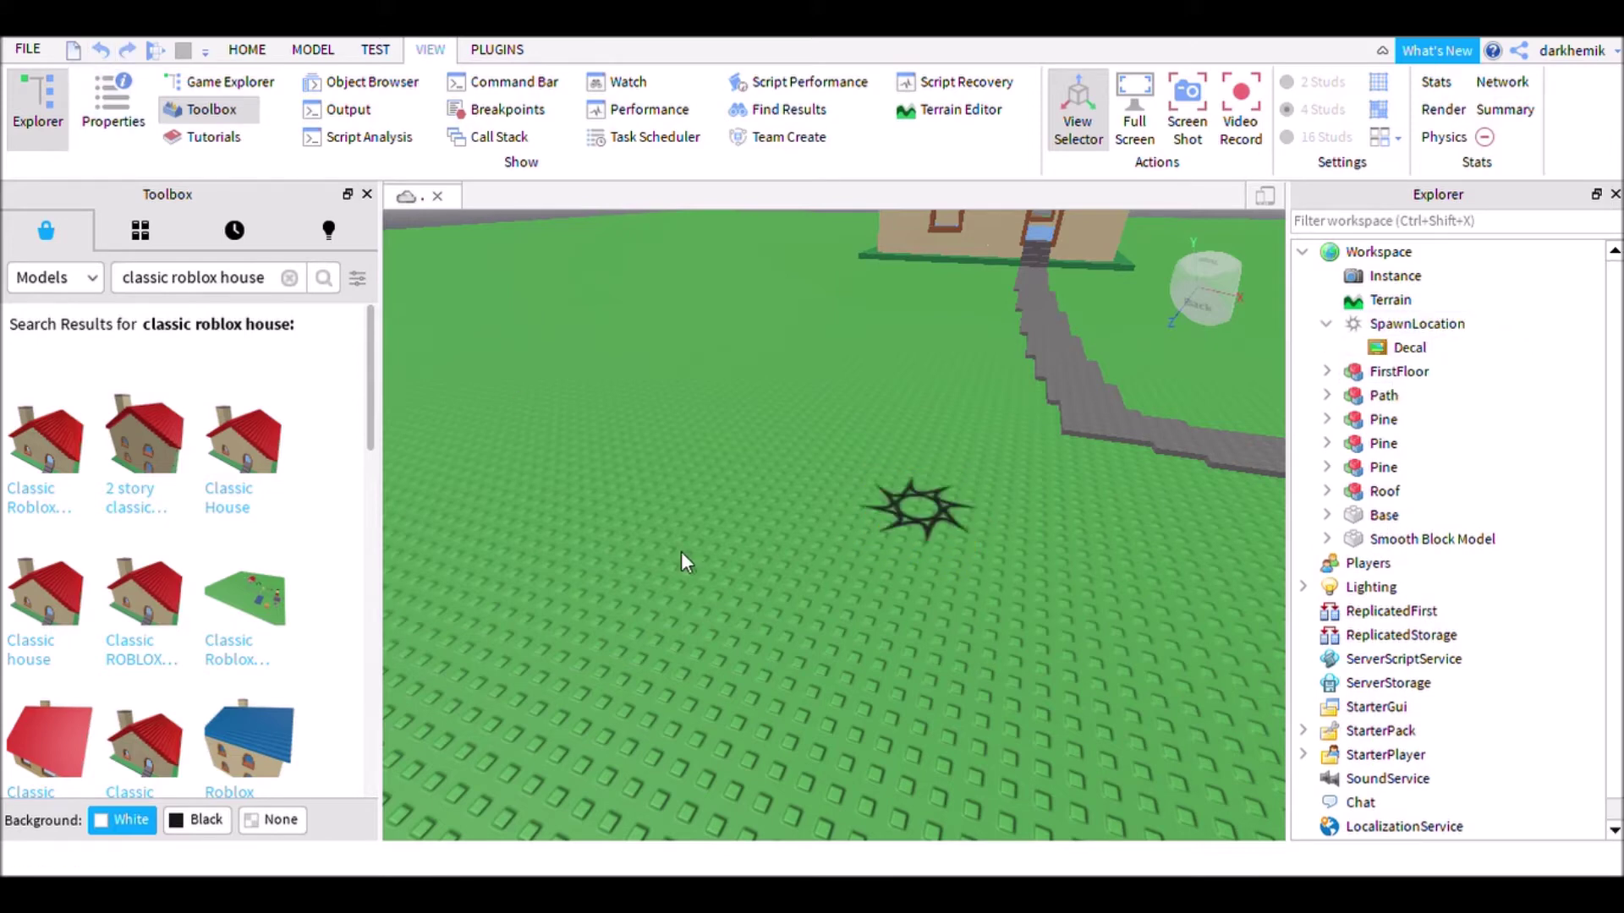
right_drag(662, 534, 761, 430)
scroll(754, 429, down, 10)
drag(937, 376, 988, 466)
click(1058, 444)
right_drag(1058, 445, 1054, 448)
scroll(1054, 448, up, 5)
right_drag(779, 470, 768, 454)
Replace the model library search with "trees"
click(187, 278)
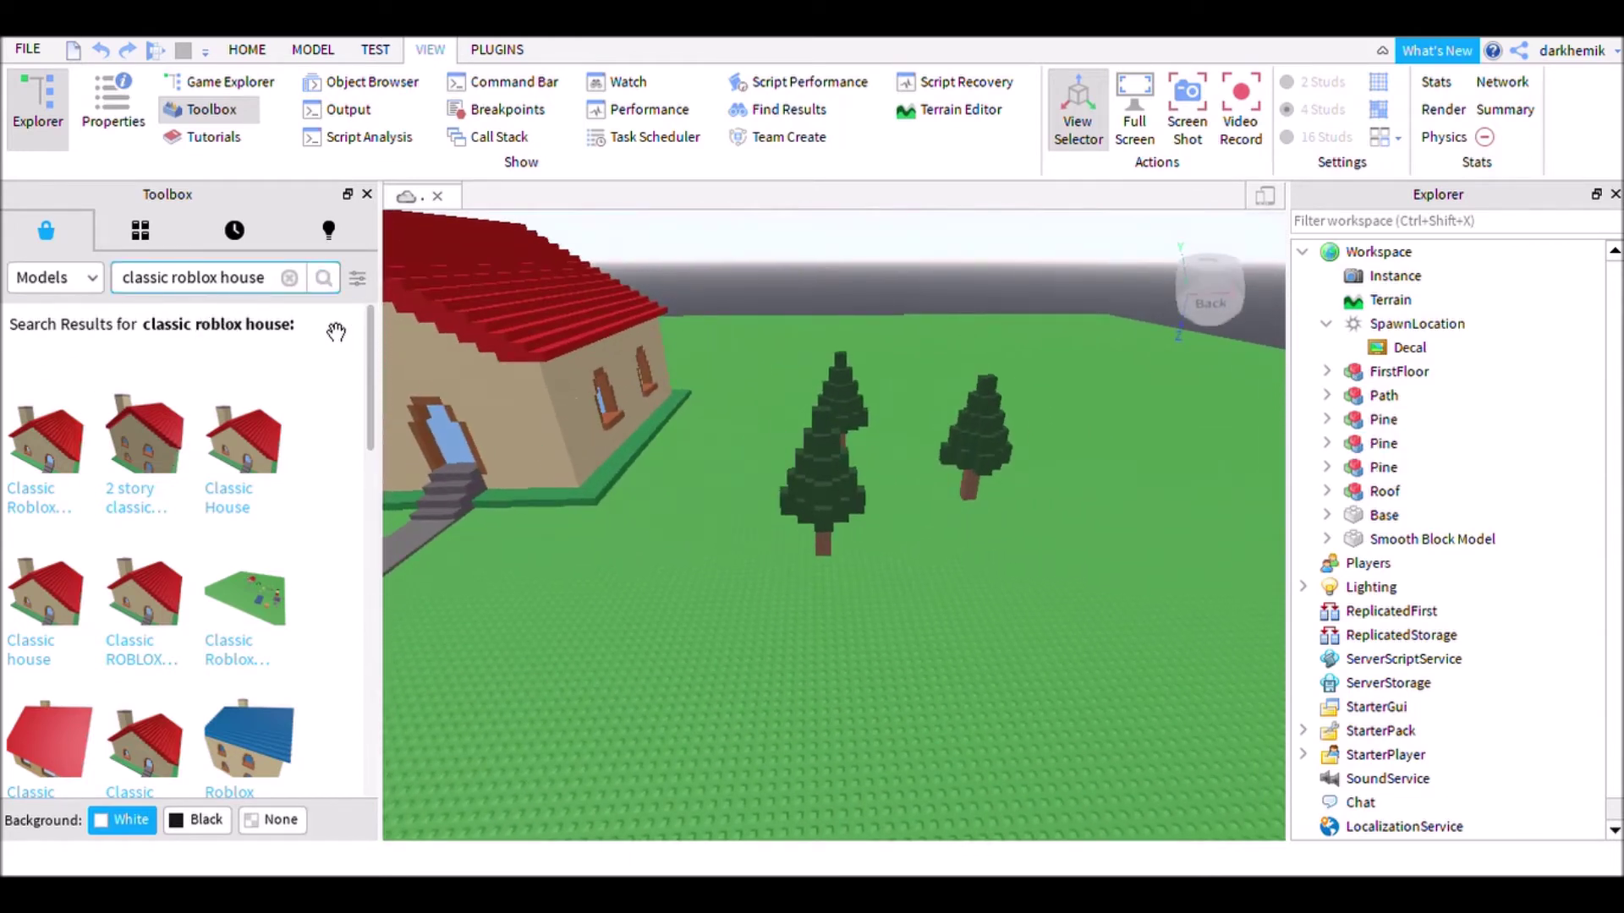
click(290, 278)
text(tre)
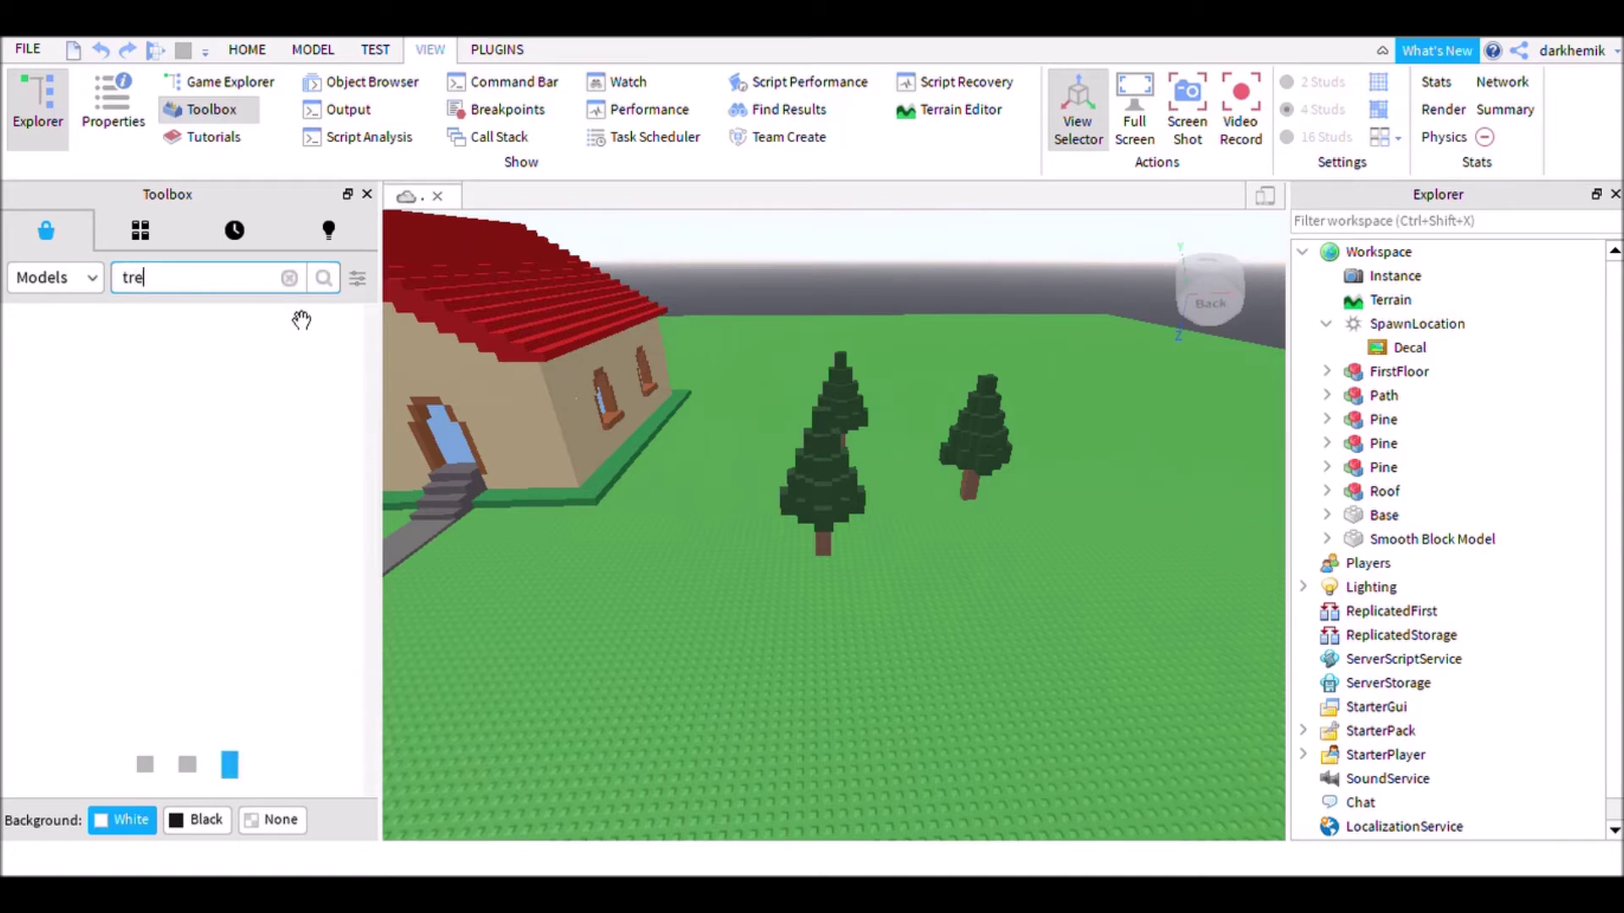
text(es)
key(Return)
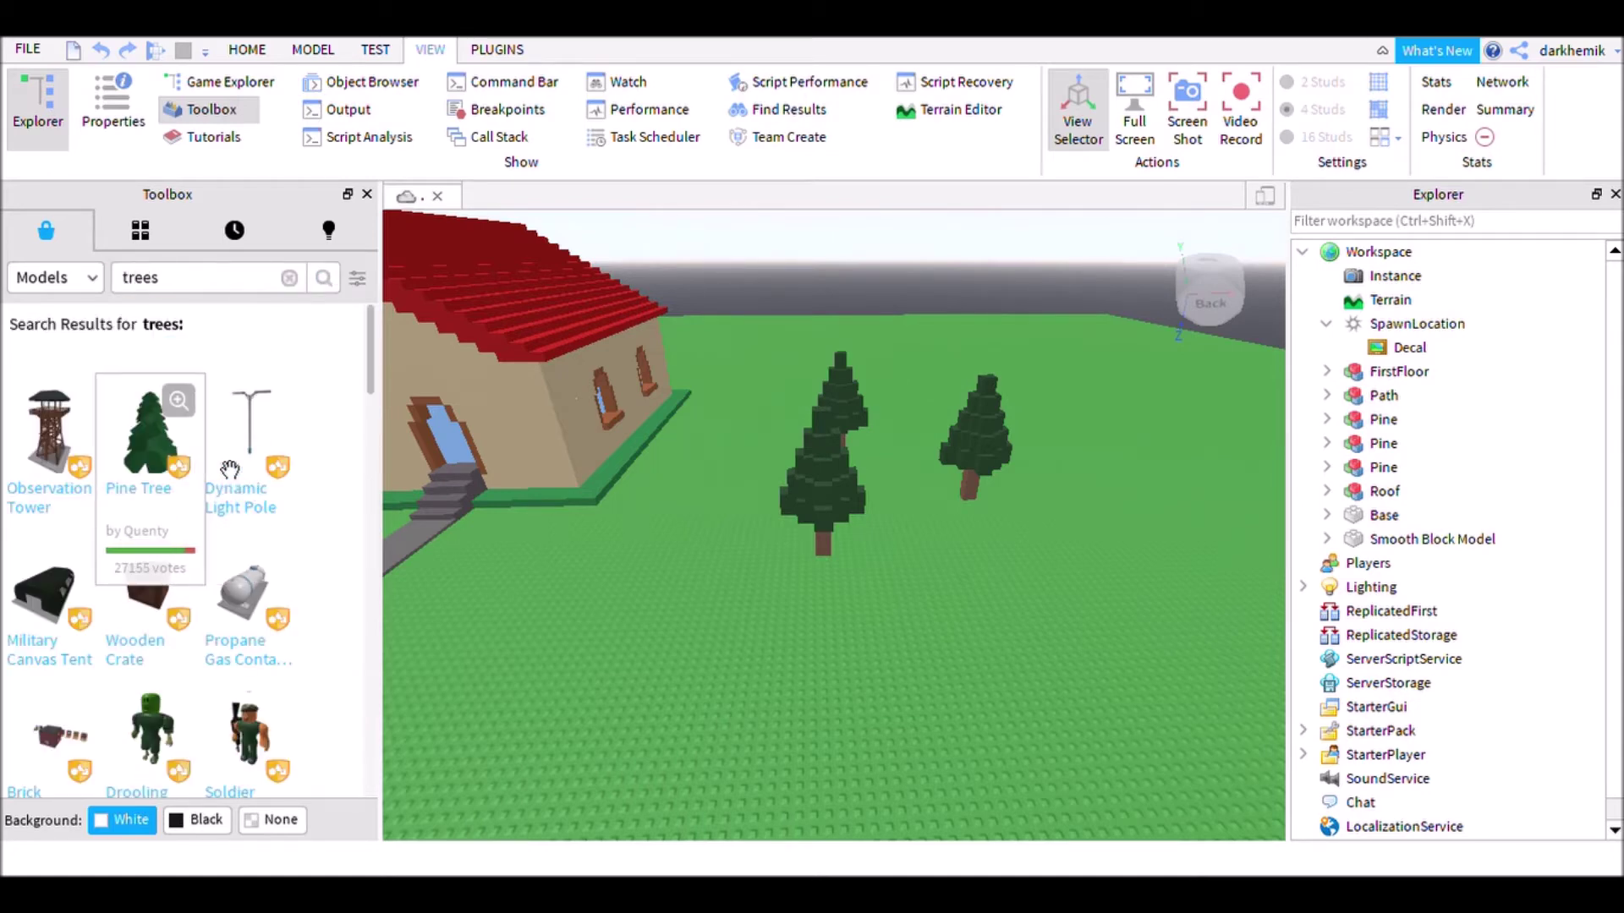
Copy the three pine trees beside the house and paste them near the spawn location
drag(744, 389, 1033, 548)
key(ctrl+v)
right_drag(966, 394, 966, 394)
key(w)
Duplicate the pasted group of three pines and move the copies into the open field beyond the spawn location
key(ctrl+d)
scroll(944, 397, up, 5)
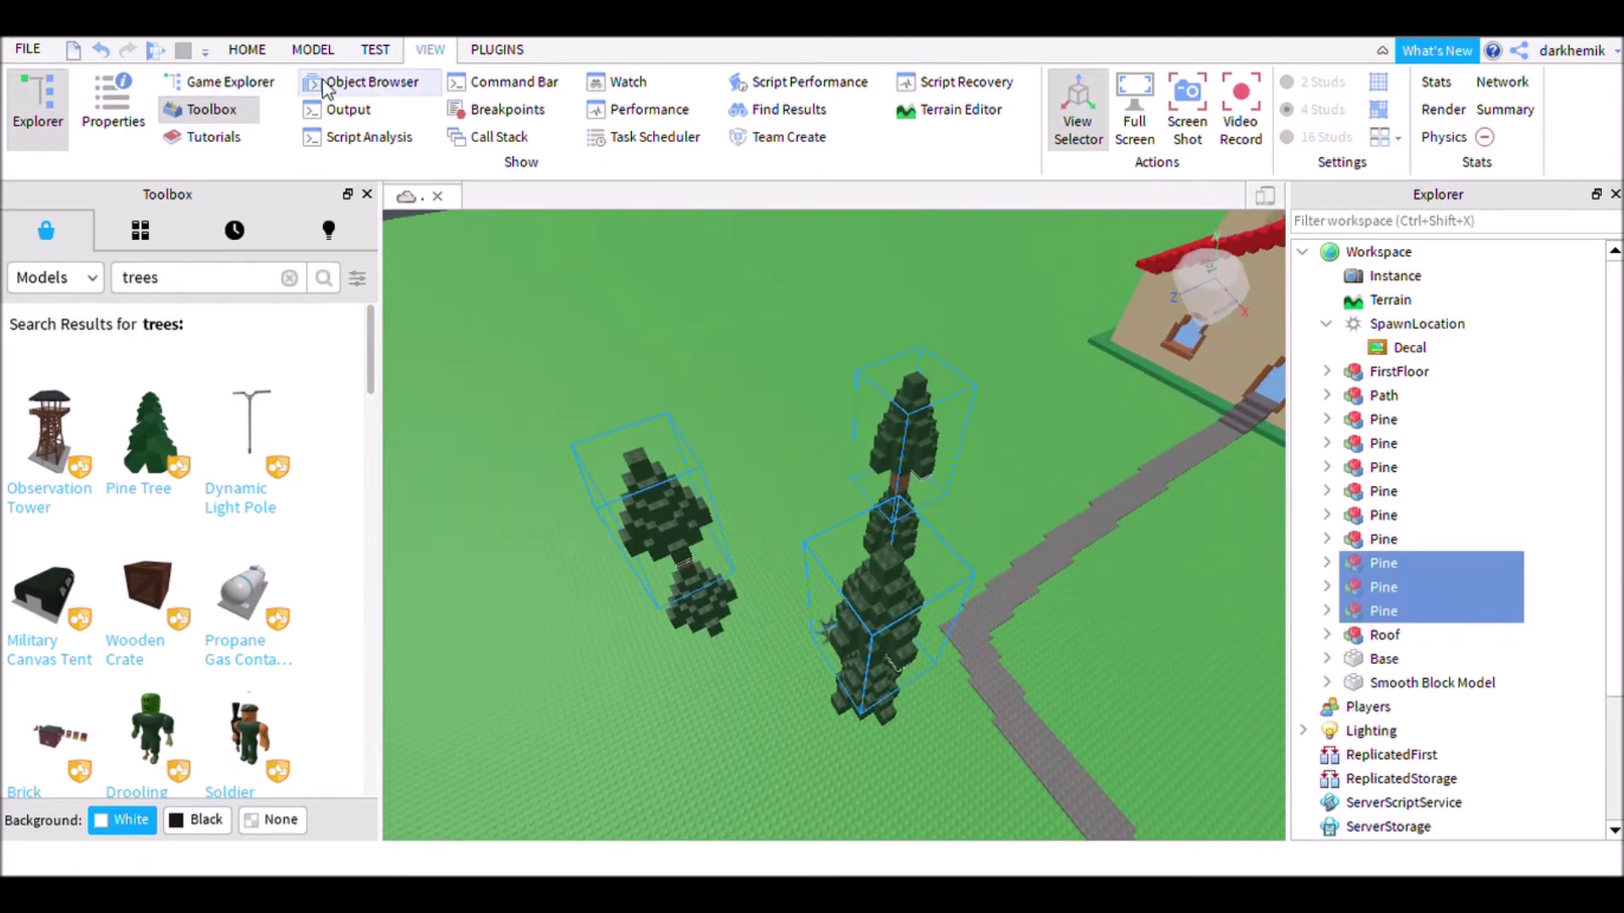
click(252, 52)
drag(686, 539, 719, 529)
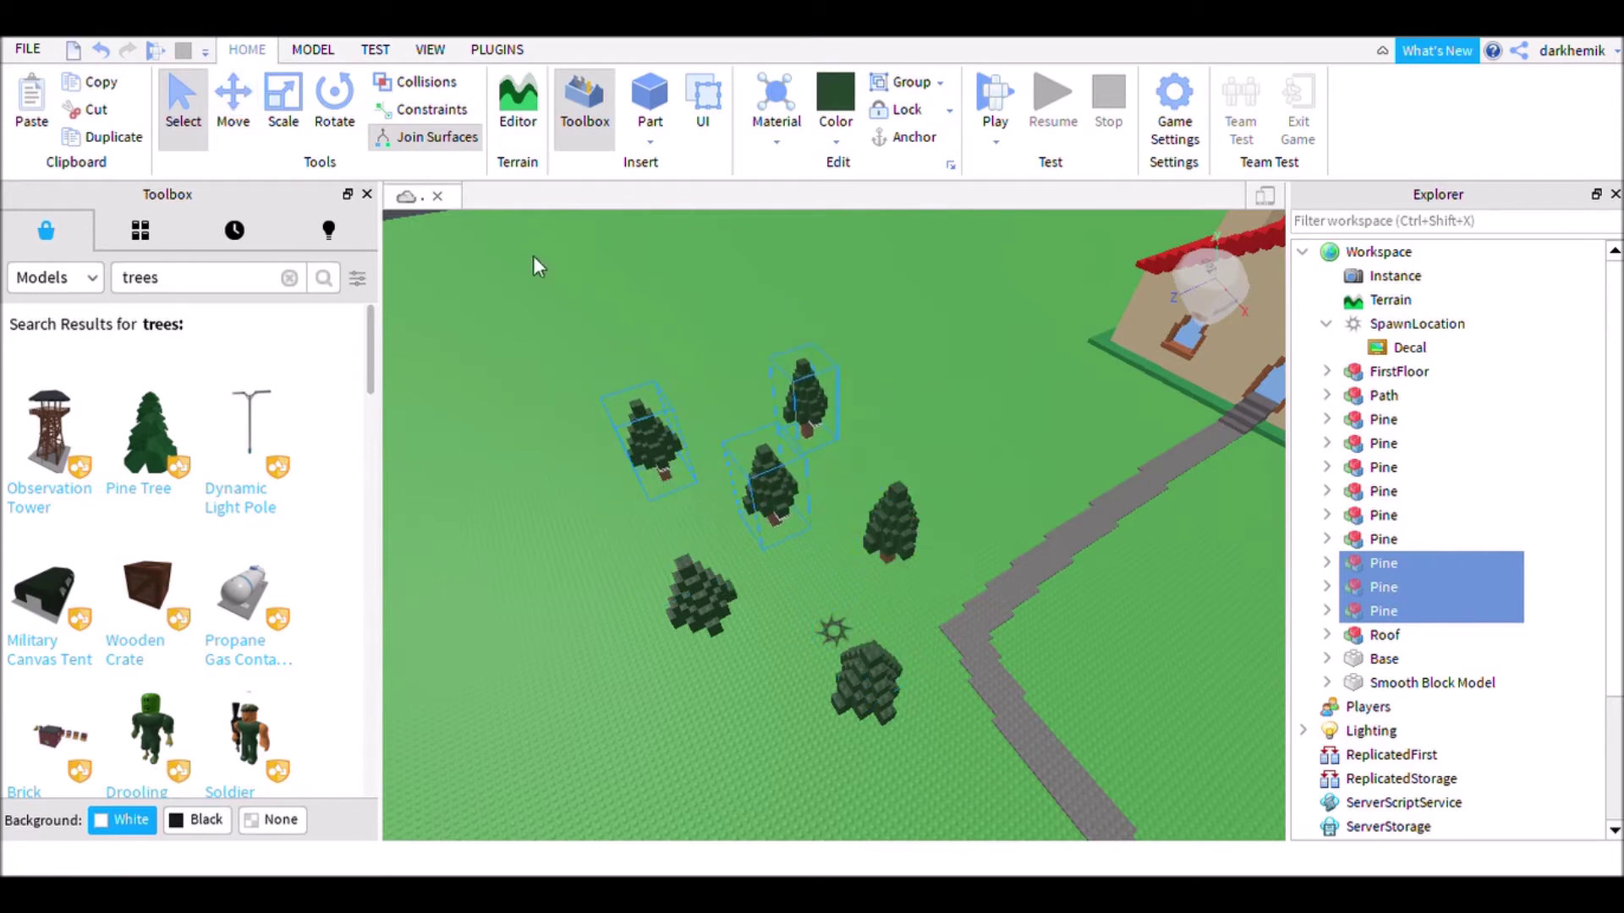
Duplicate the three selected pines twice, placing the copies in the open field between the existing grove and the house
click(311, 51)
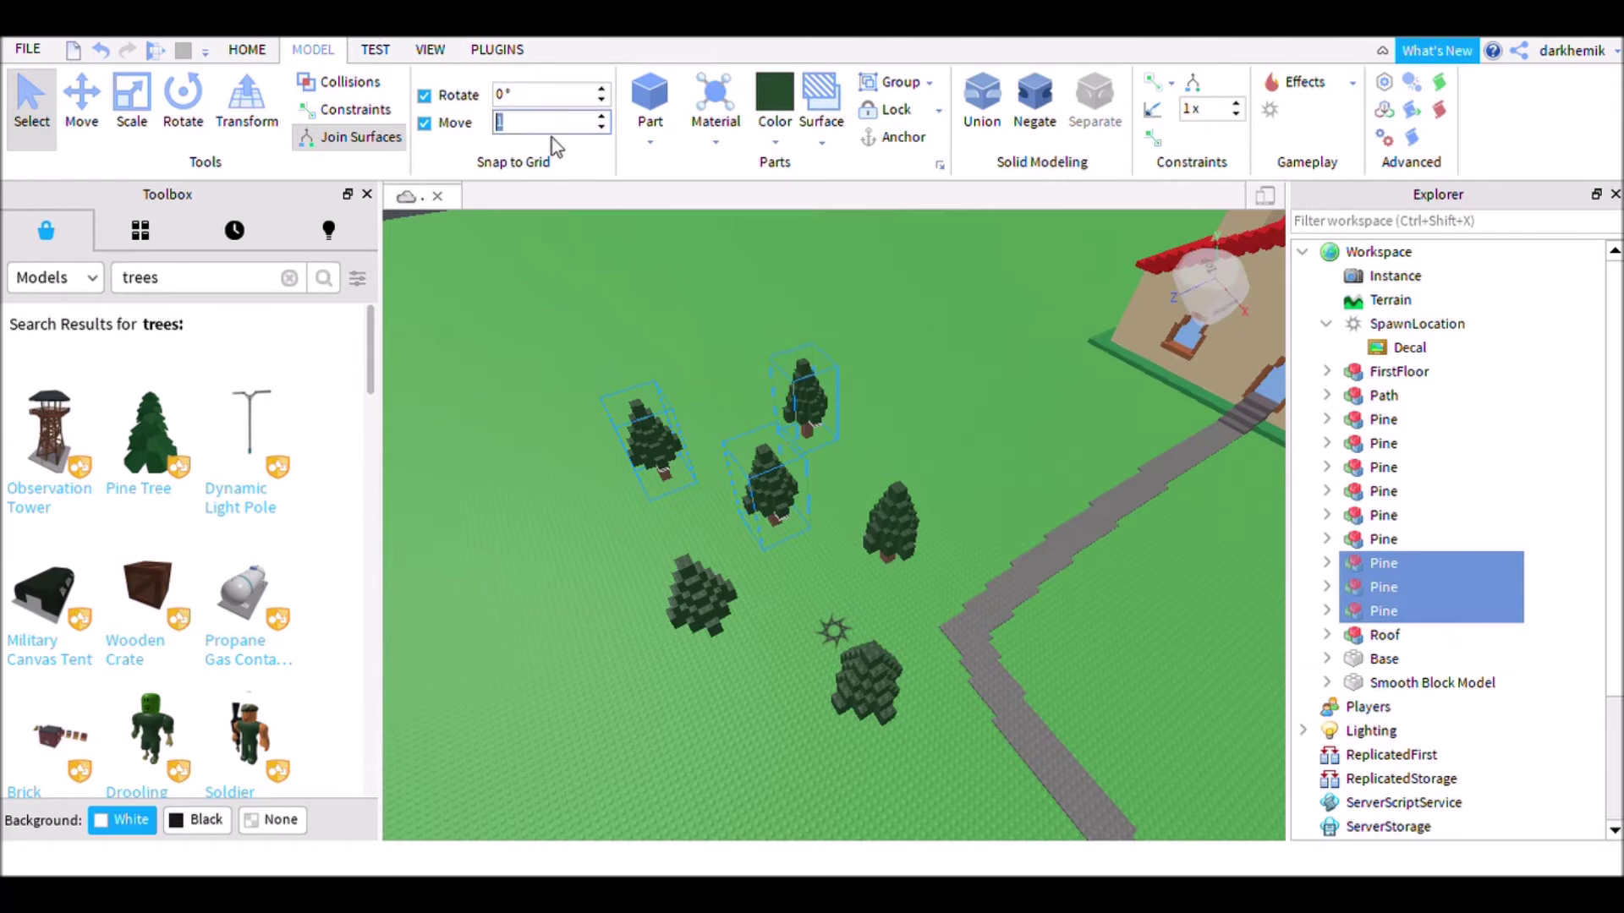
click(241, 50)
click(312, 50)
click(249, 51)
key(ctrl+d)
drag(835, 366, 1027, 481)
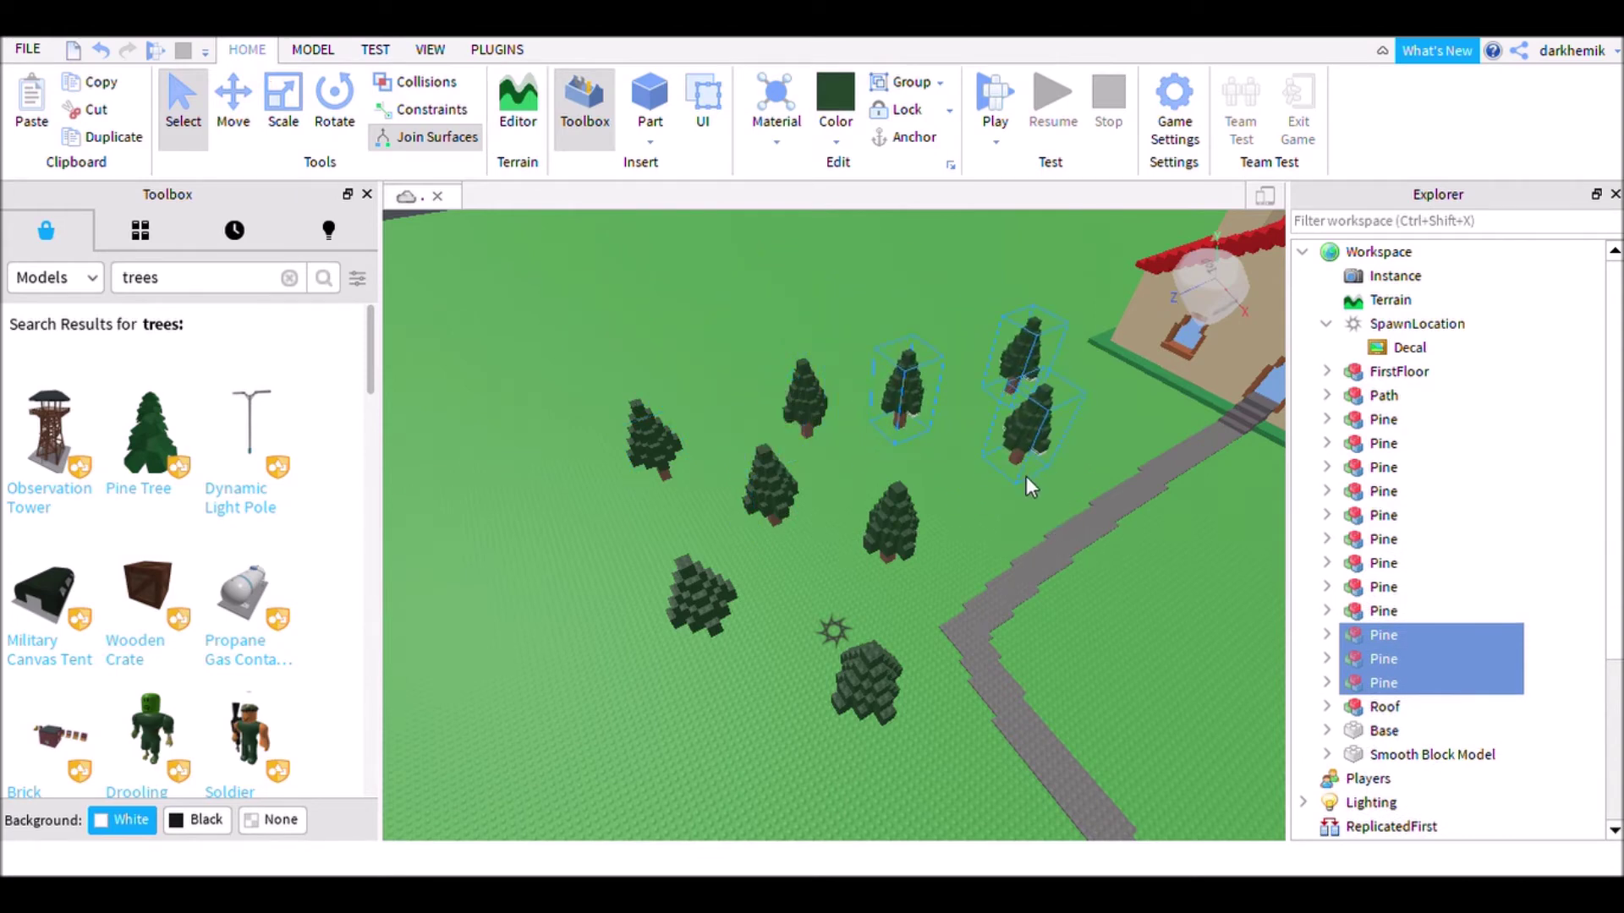
key(ctrl+d)
drag(1003, 424, 876, 362)
Select eight pines of the grove, duplicate them and move the copies to the field beside and behind the house
drag(609, 305, 1045, 529)
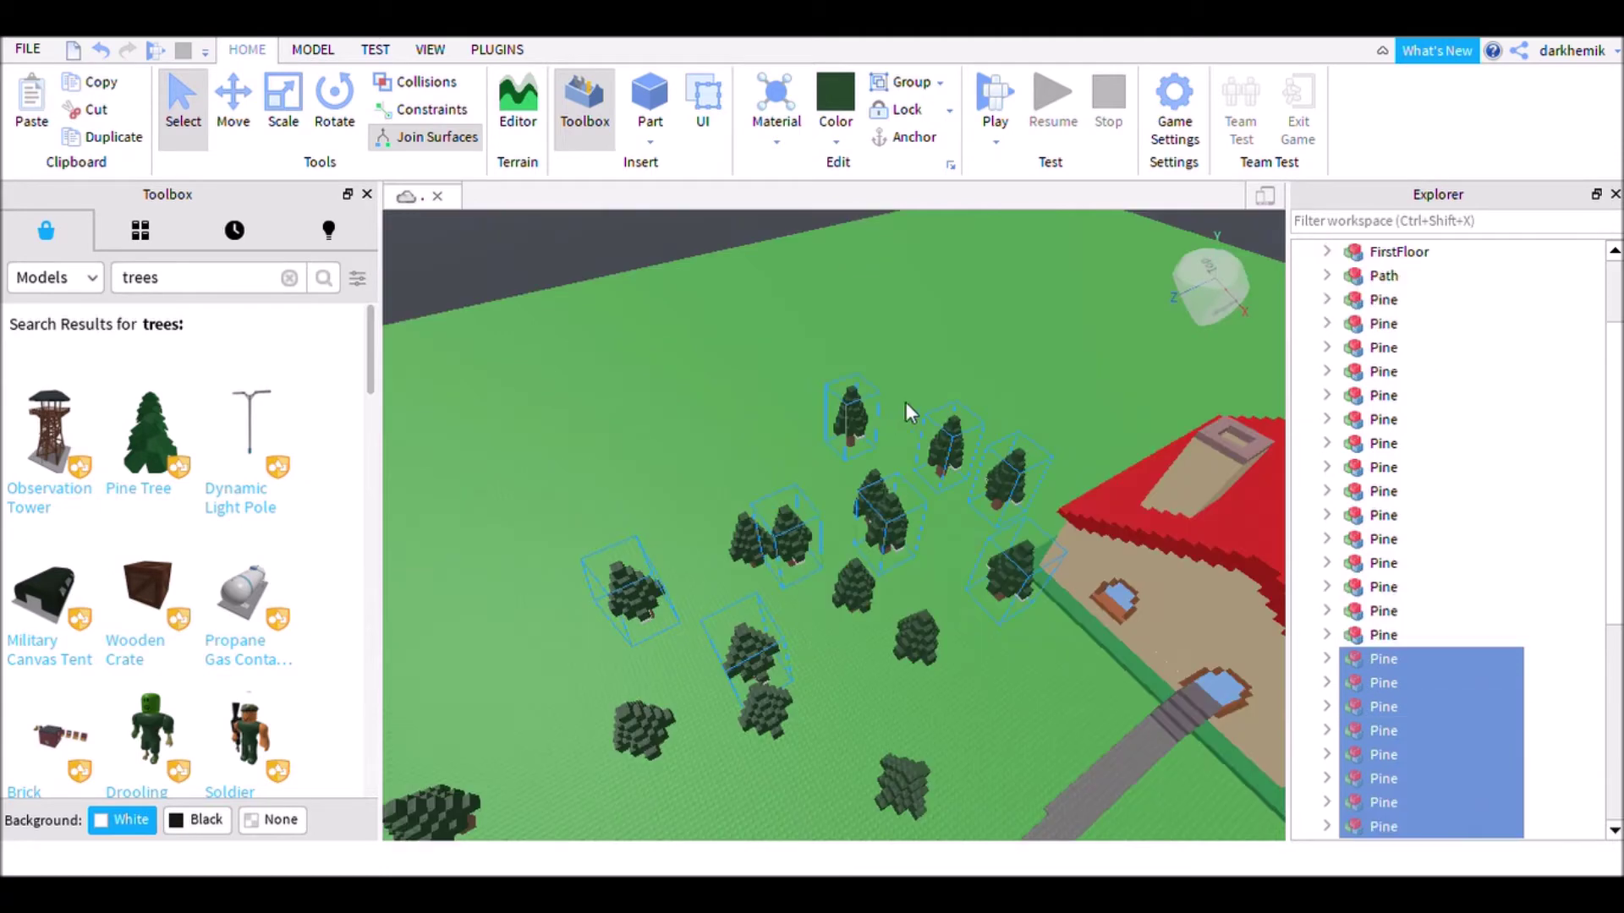
drag(931, 561, 1232, 421)
key(ctrl+d)
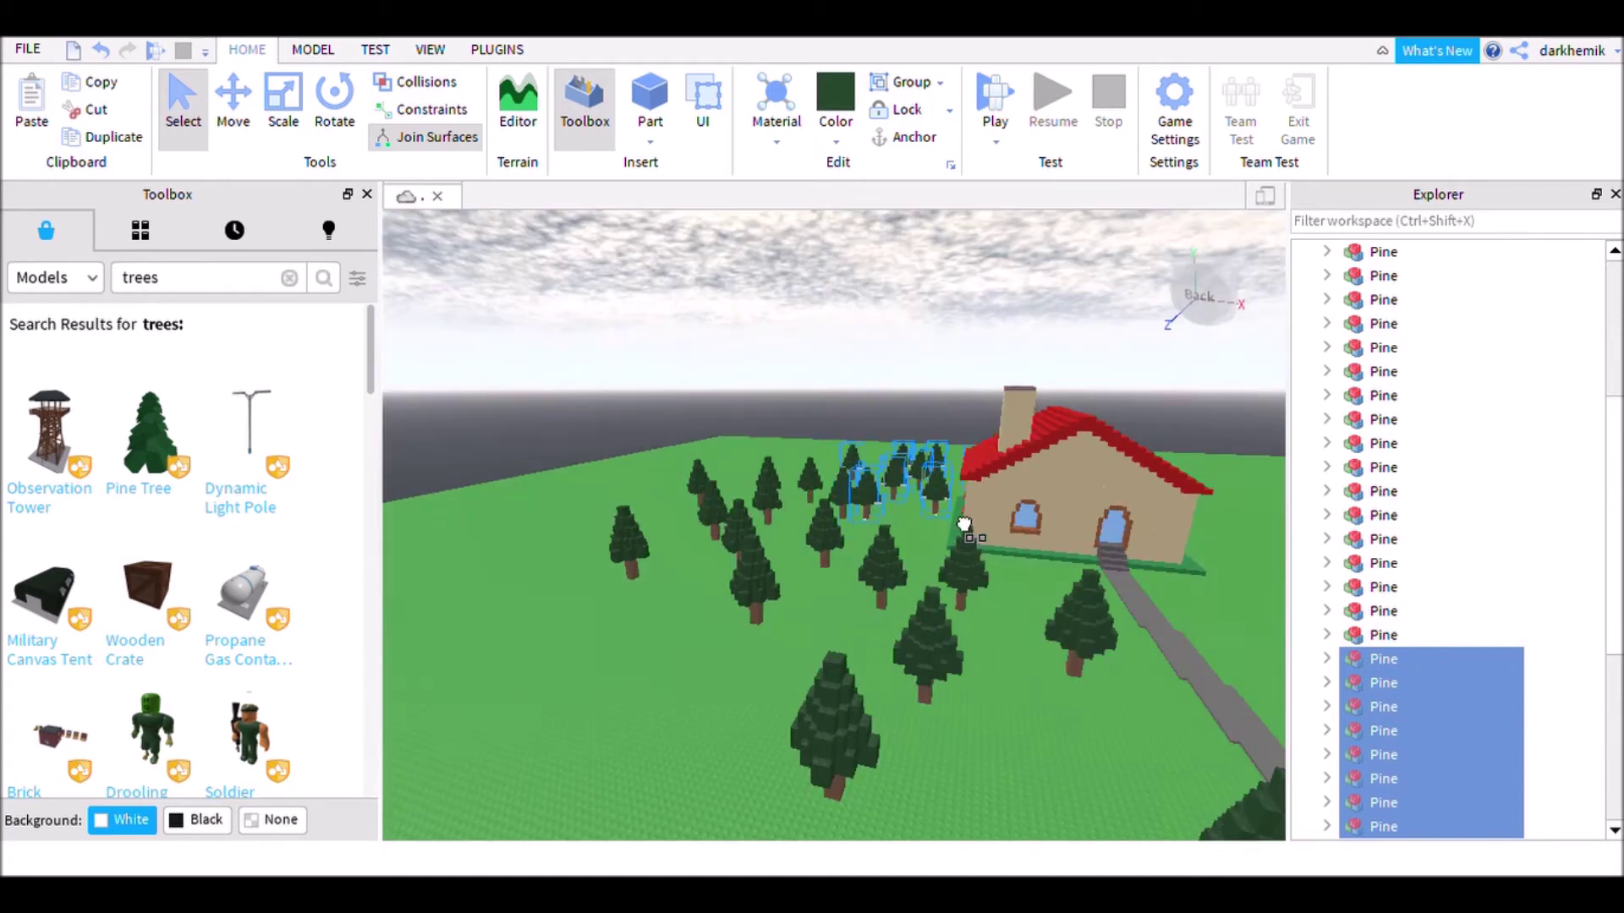
drag(964, 522, 963, 516)
right_drag(950, 473, 932, 501)
Duplicate the eight pines again, move the copies toward the baseplate's edge and rotate them as a group about the vertical axis
key(ctrl+d)
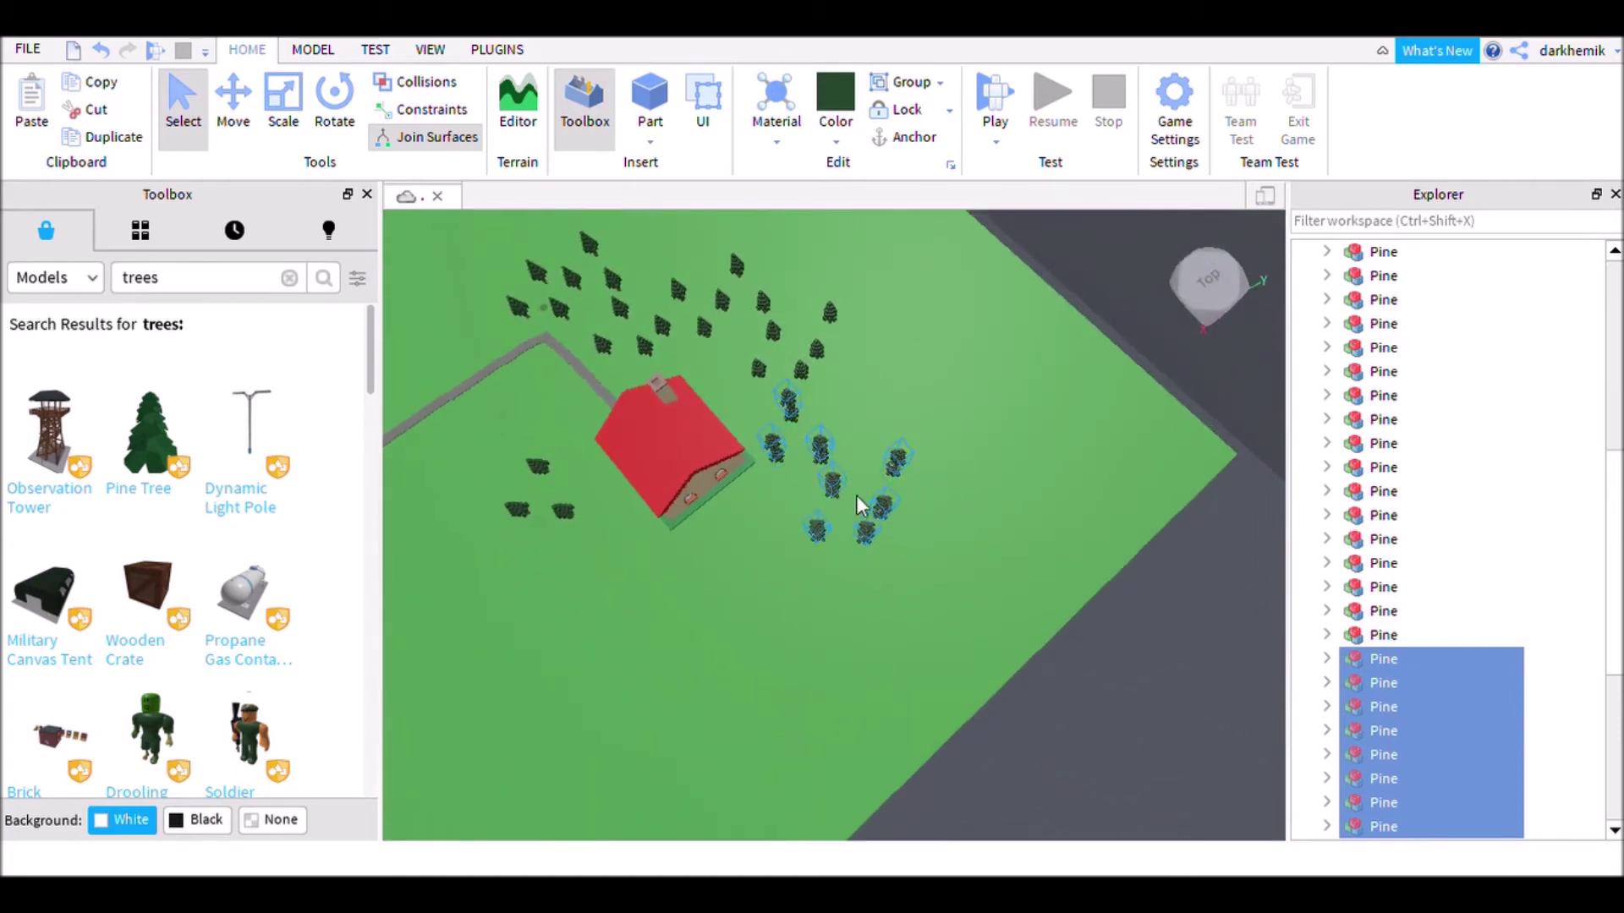
drag(875, 510, 956, 435)
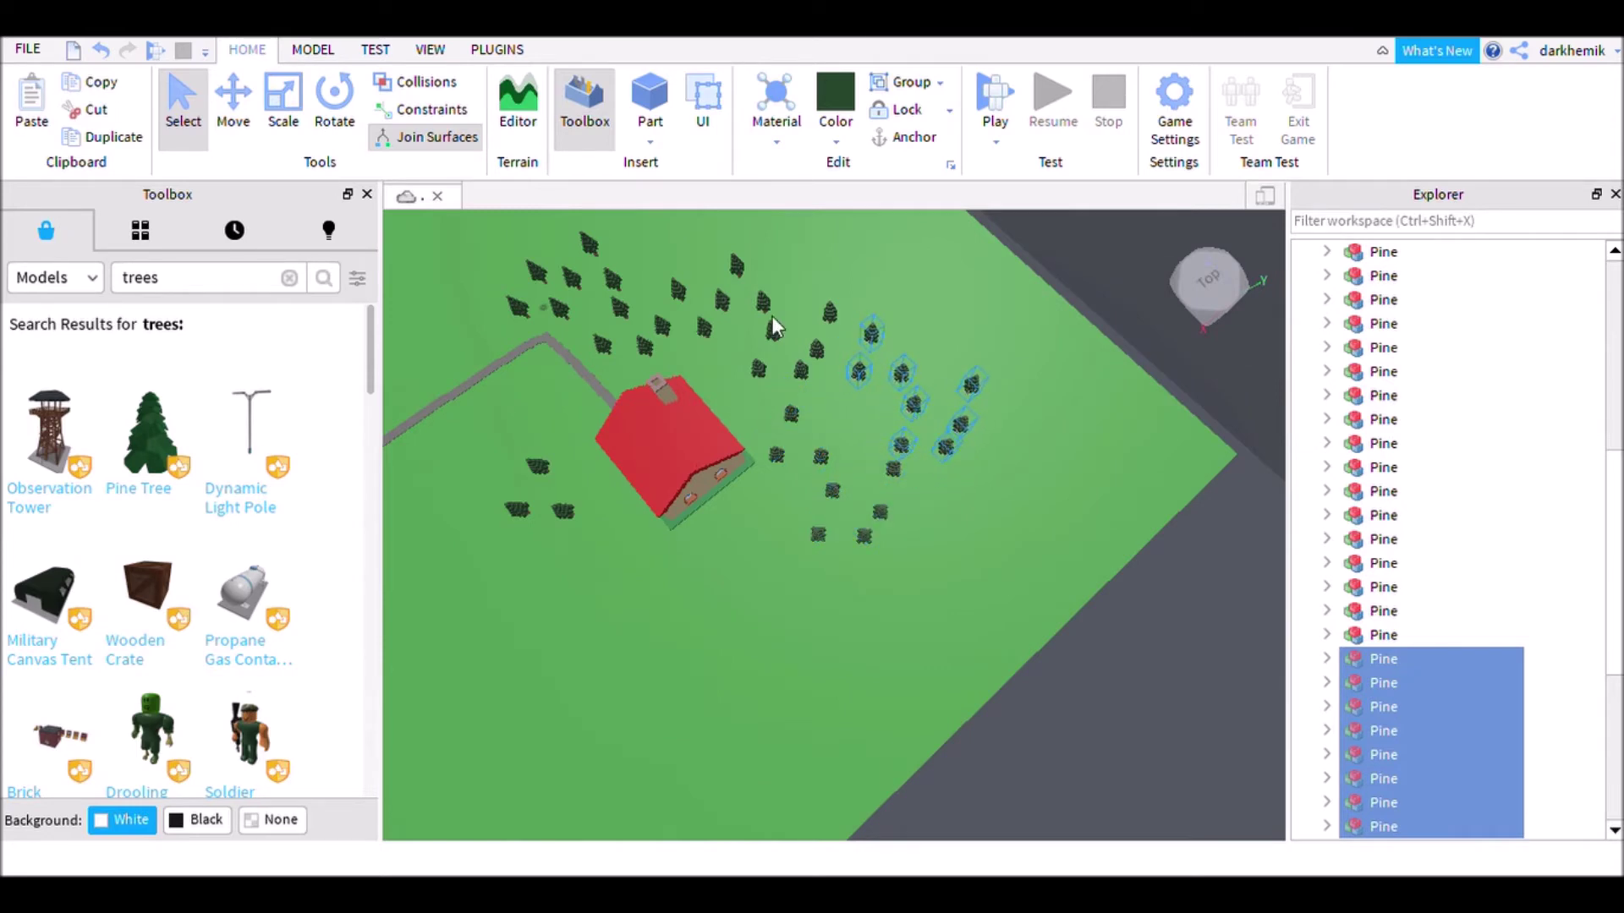
click(334, 102)
drag(836, 449, 930, 357)
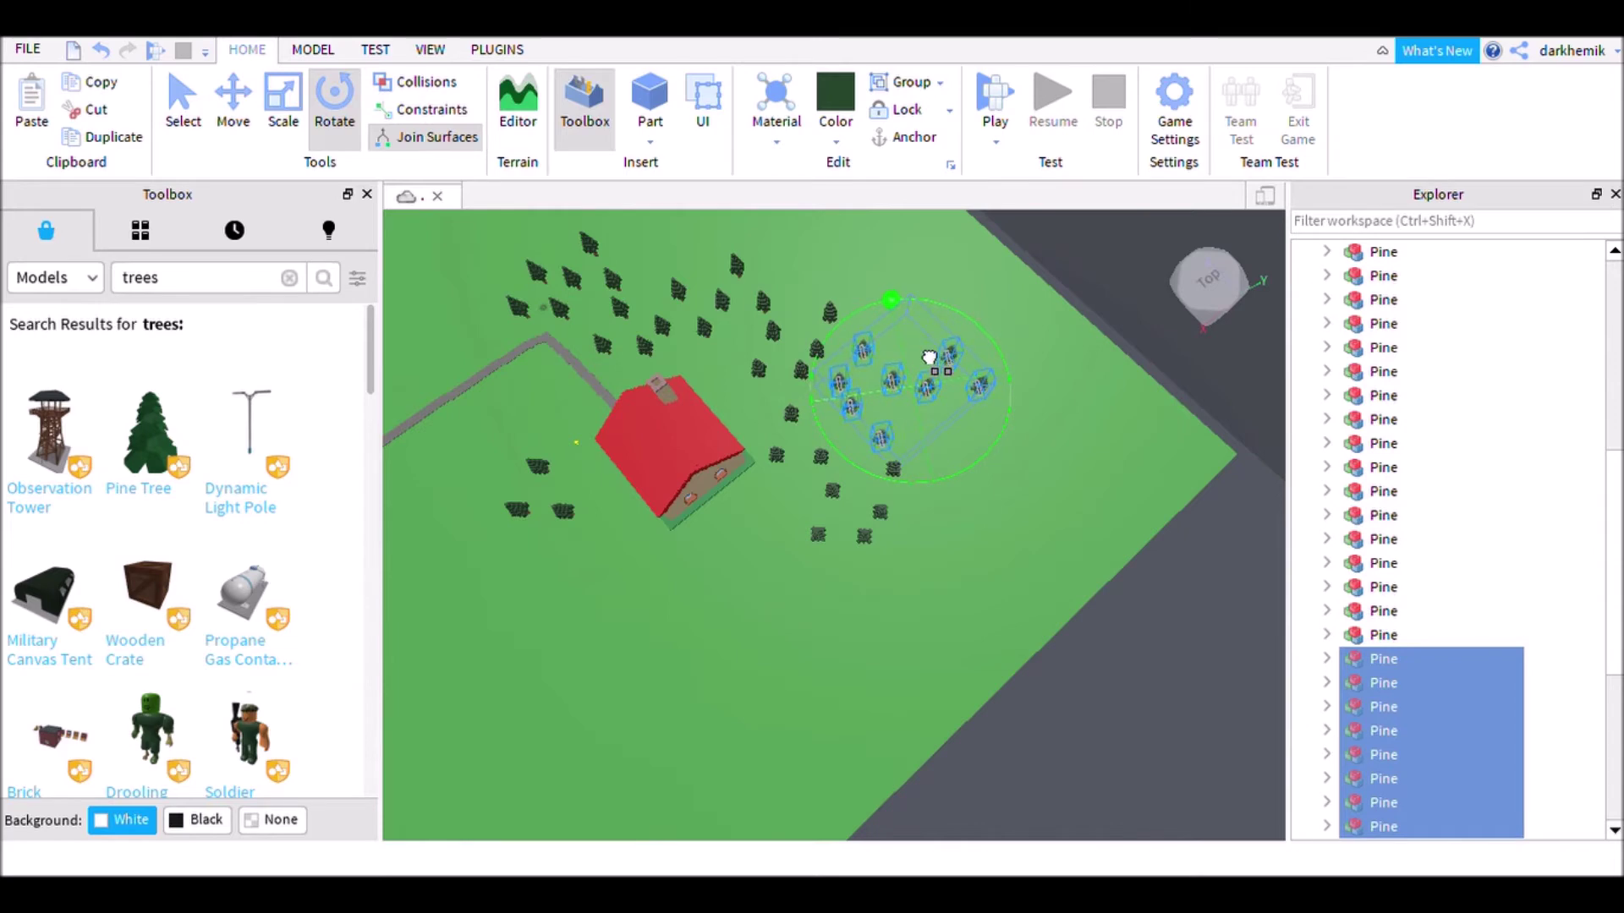
click(182, 101)
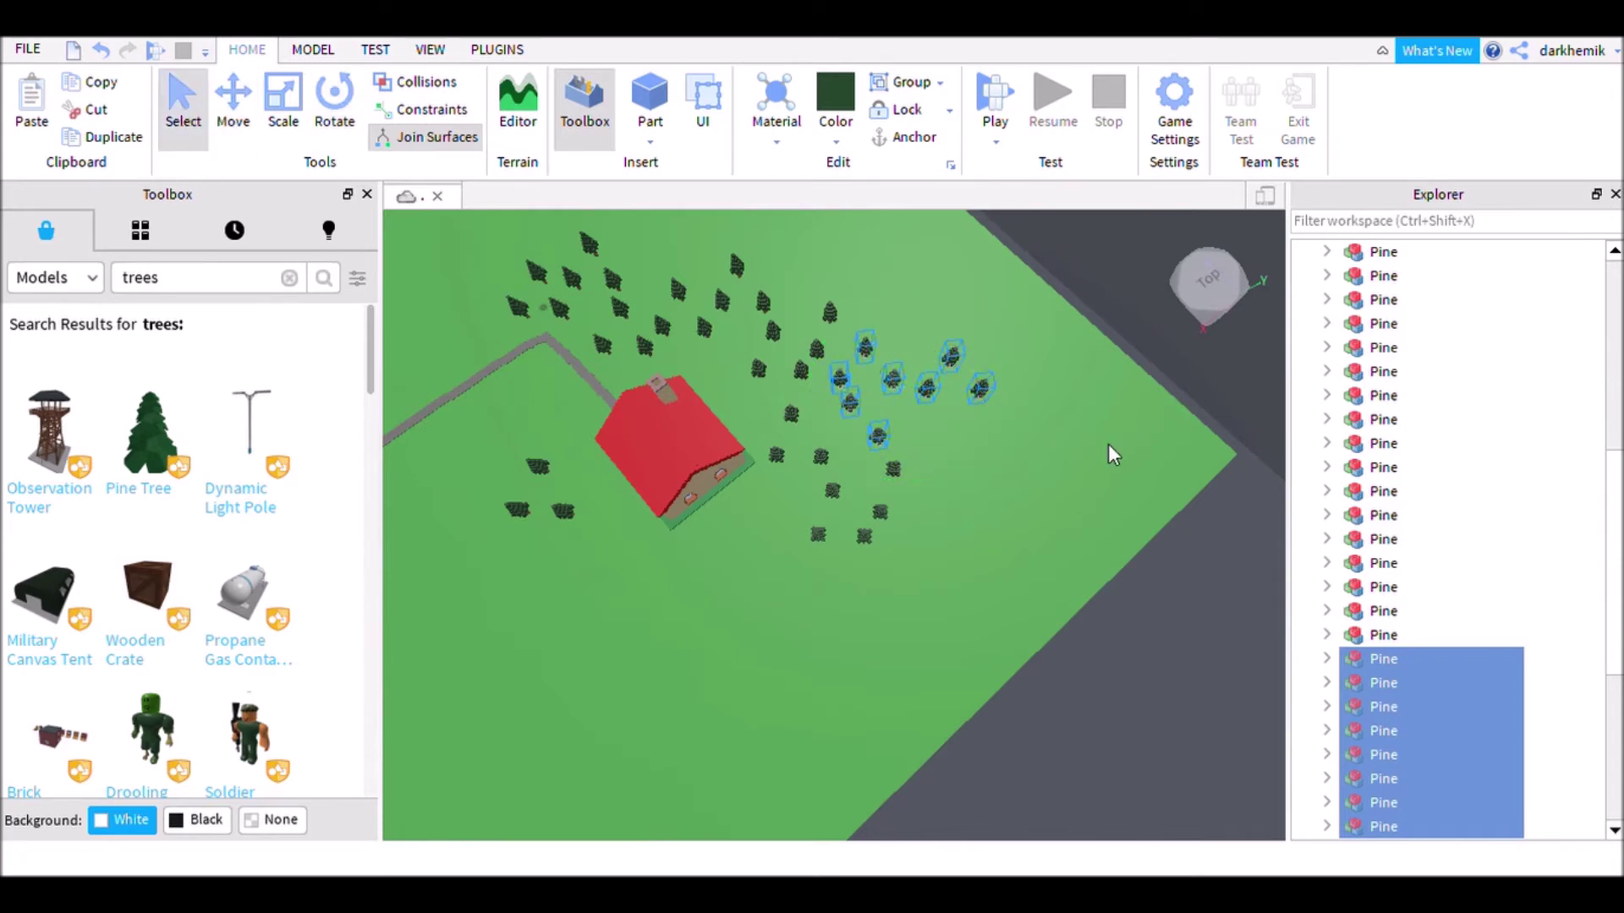
Spread further duplicates of the eight-pine group around the back of the house and undo the last misplaced copies
drag(927, 388, 1059, 475)
key(ctrl+d)
key(ctrl+d)
key(ctrl+d)
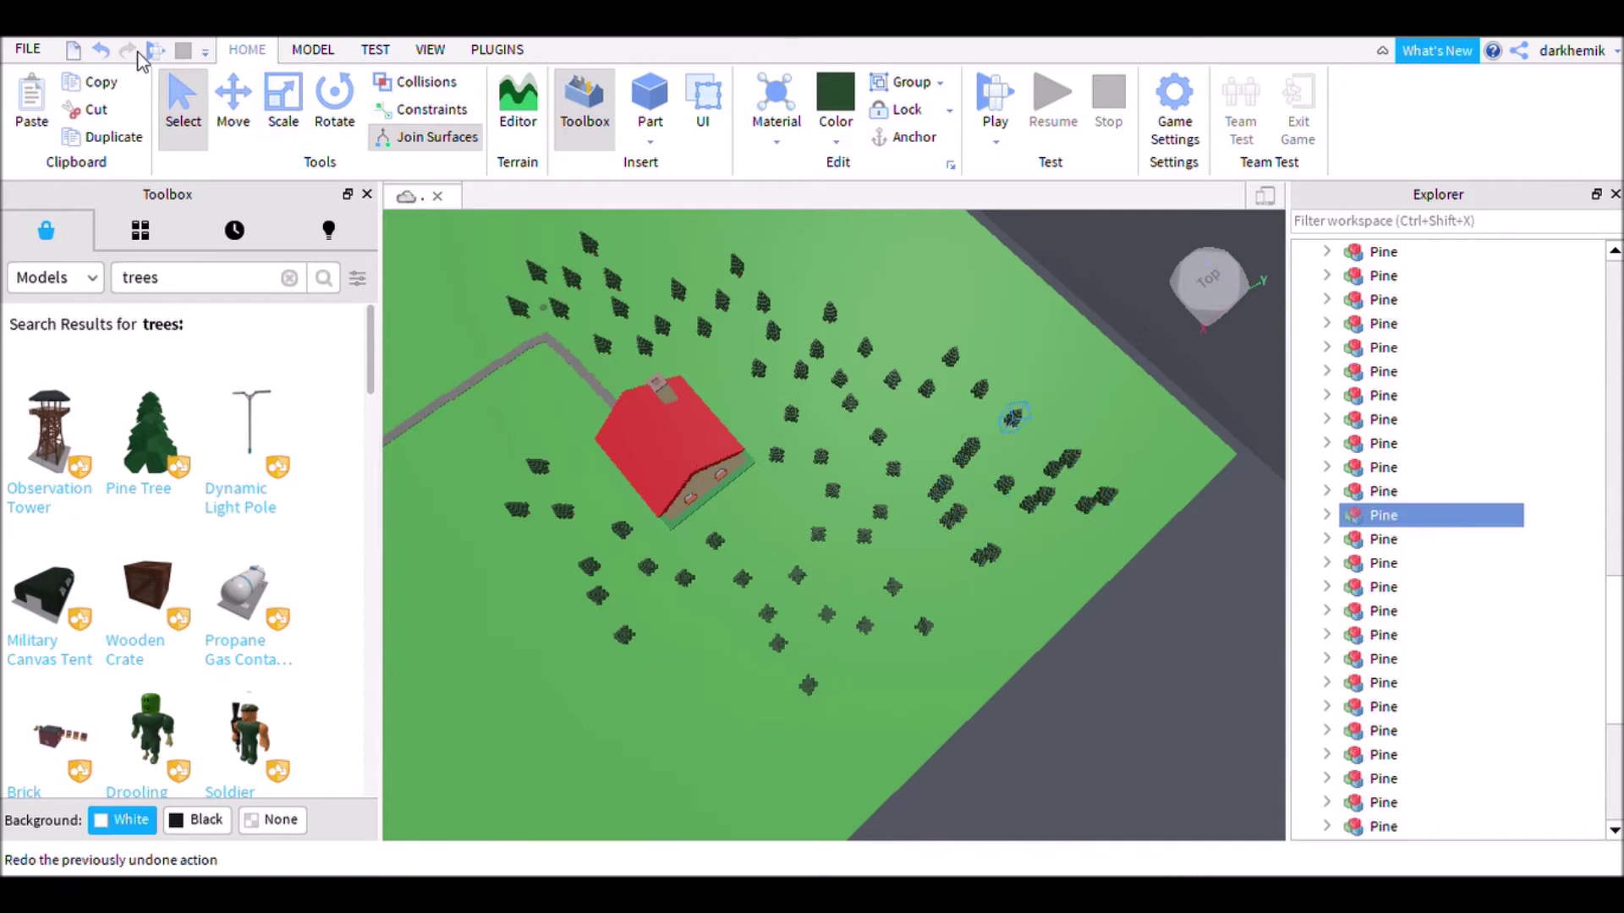
click(99, 51)
click(103, 53)
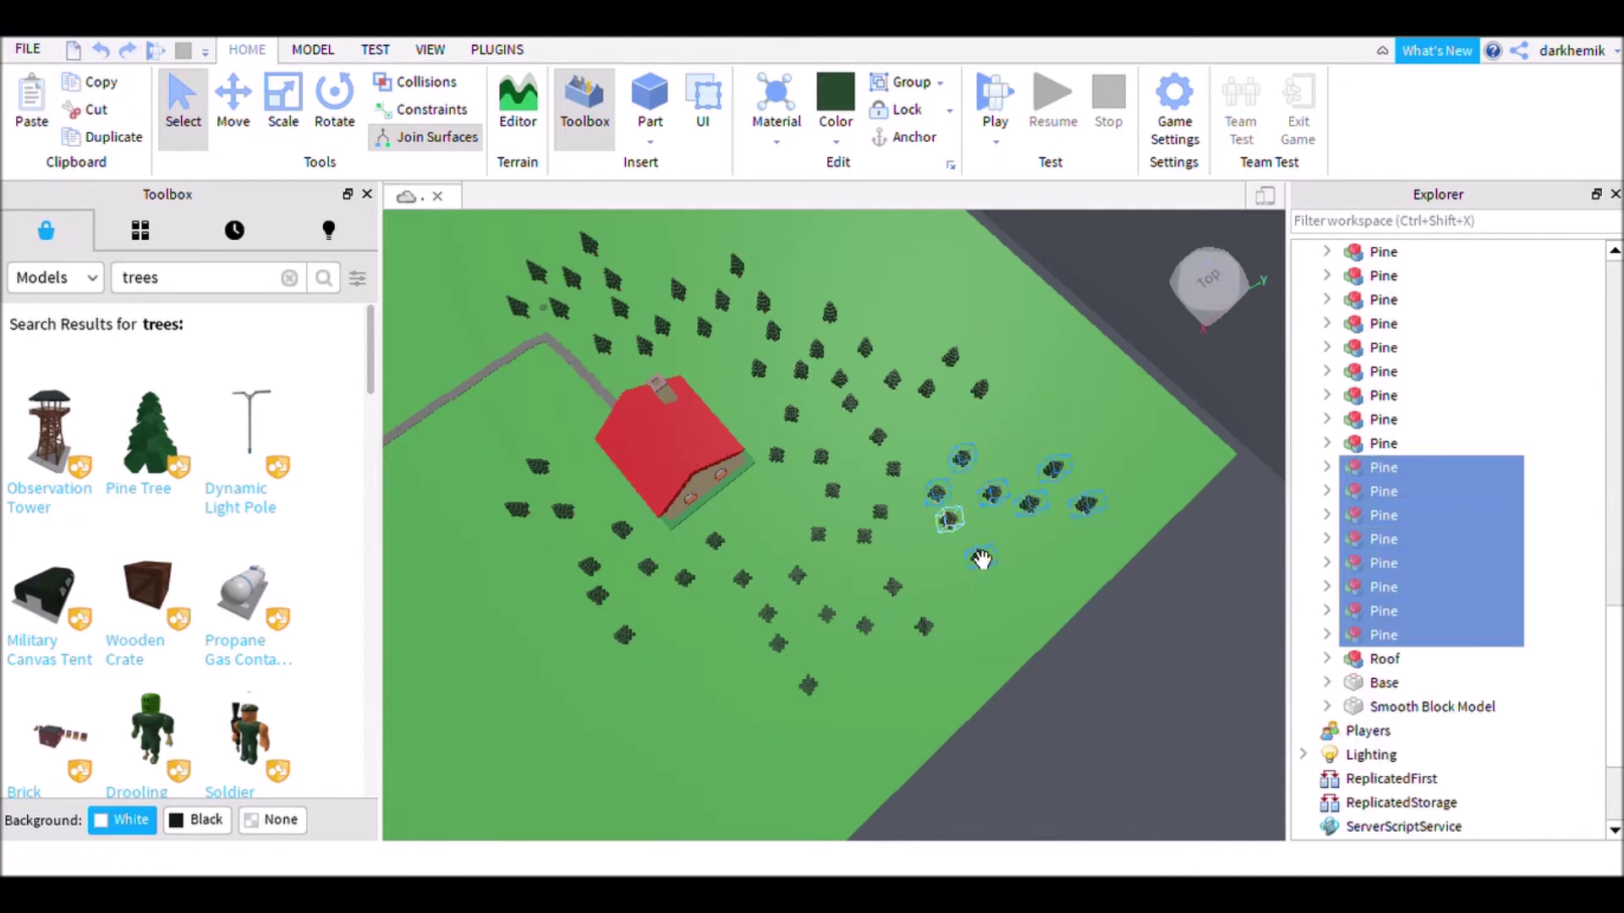
Select all the pines behind the house, duplicate them and move the copies to the far side of the baseplate
scroll(983, 560, up, 6)
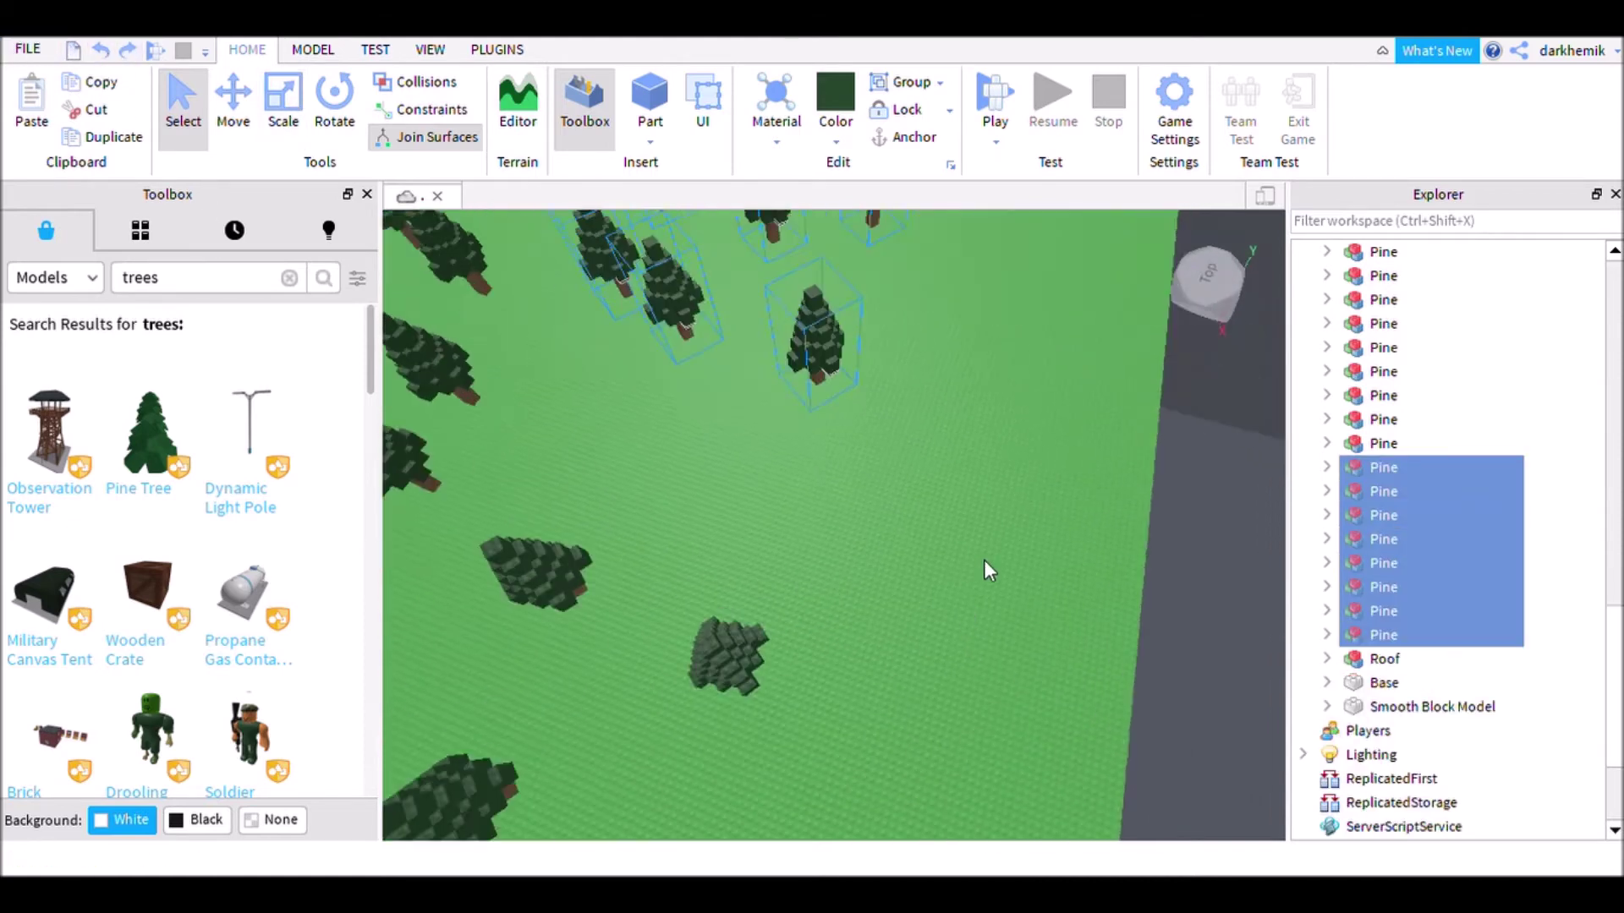
scroll(982, 560, down, 10)
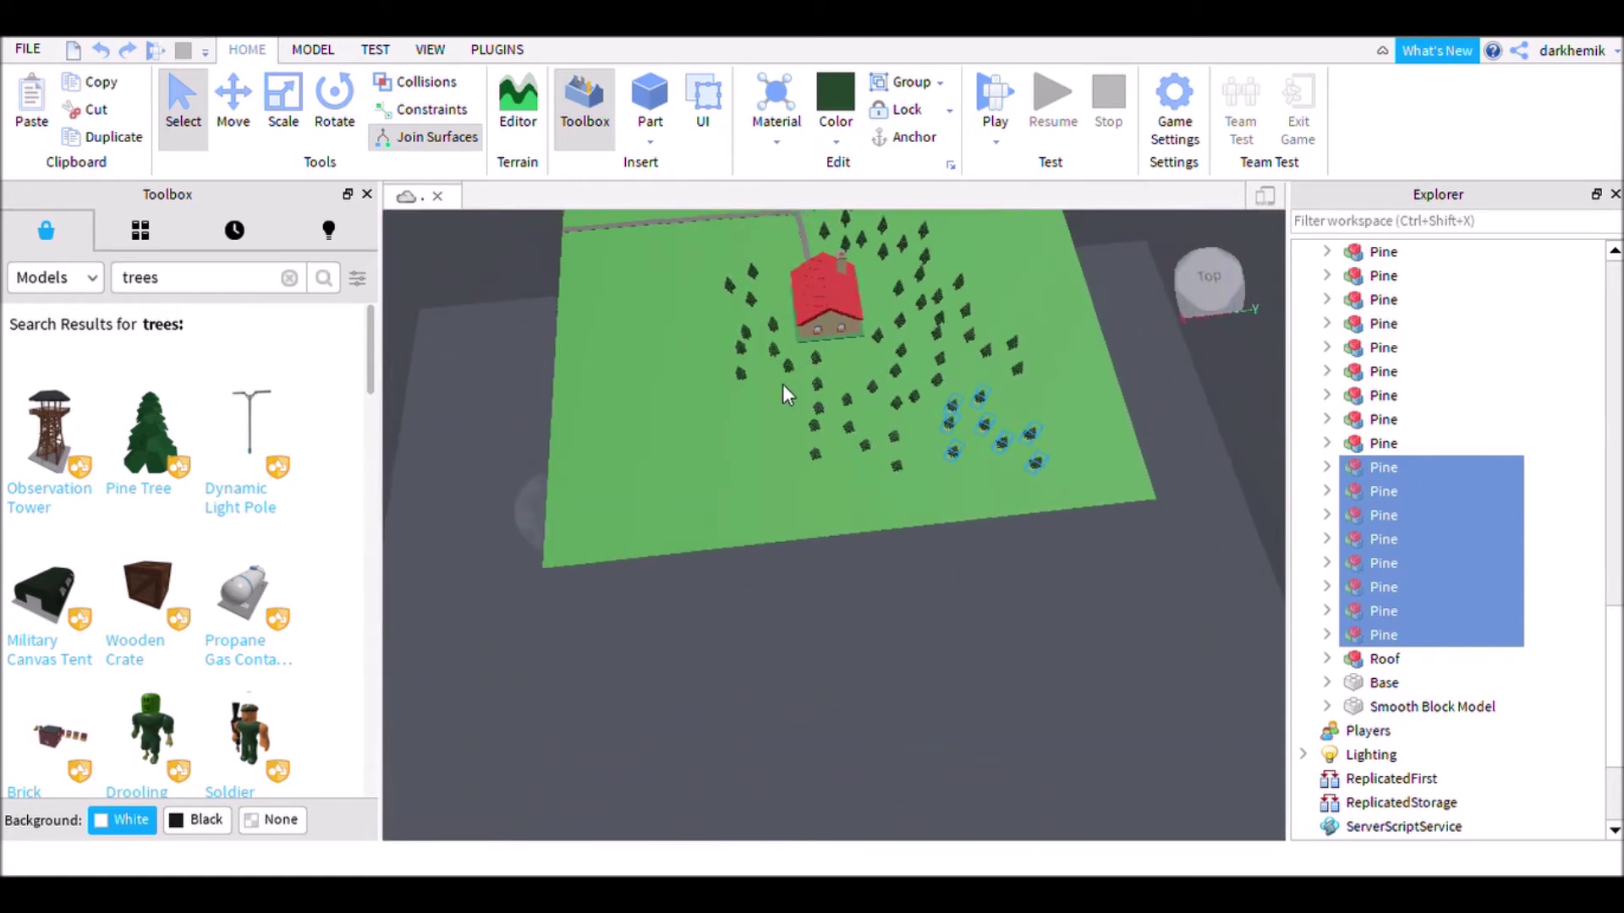
drag(783, 386, 1169, 551)
drag(910, 470, 972, 397)
click(973, 398)
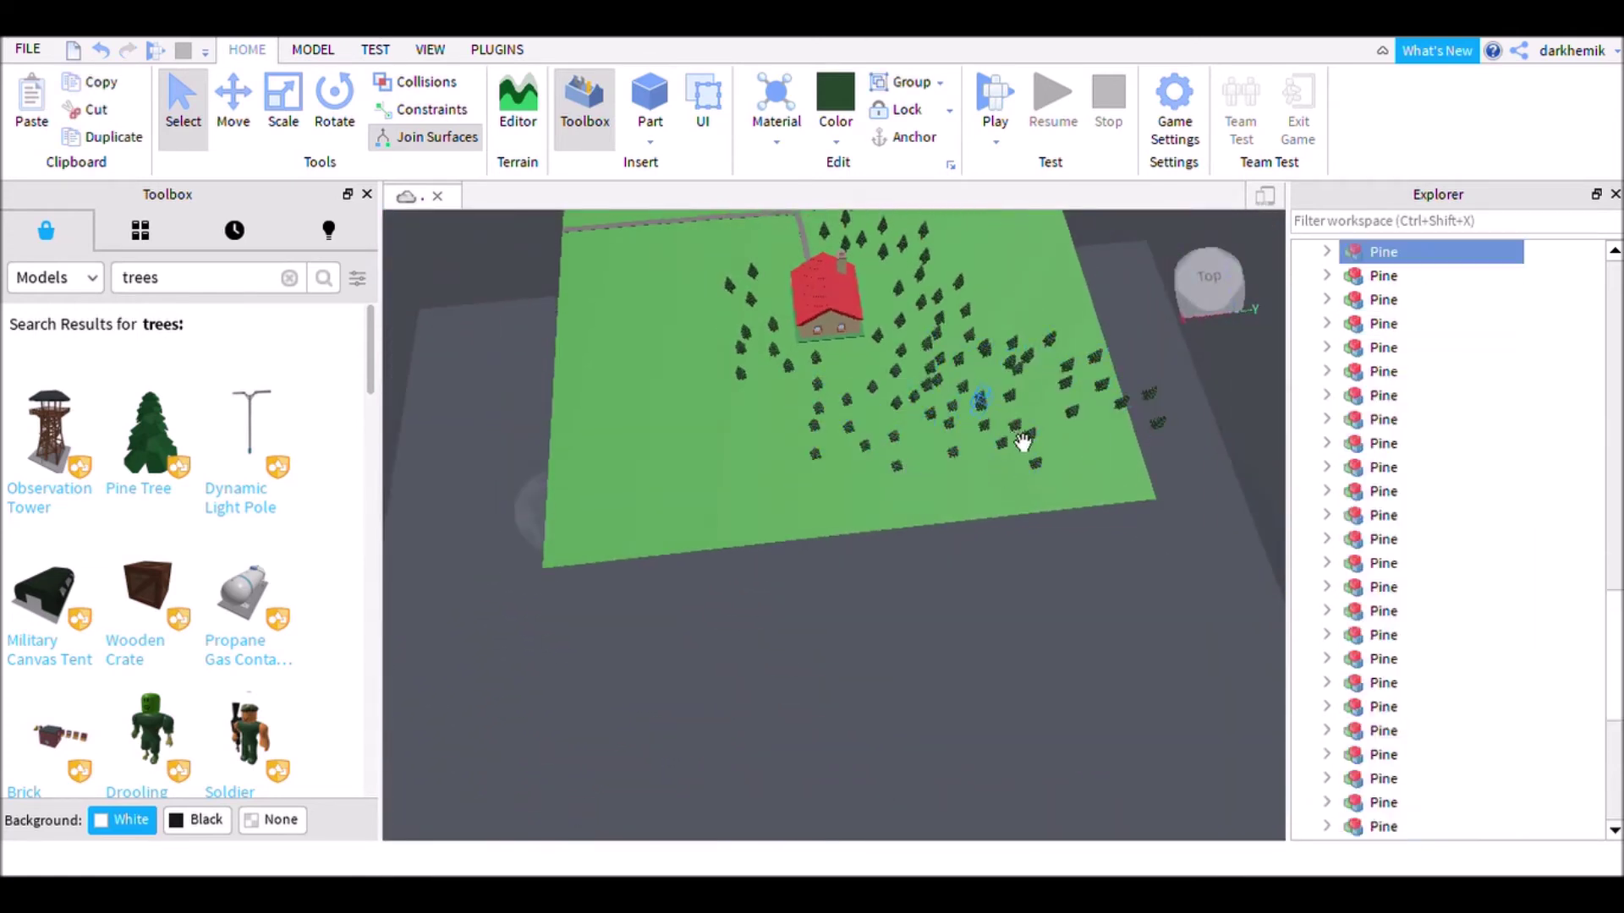
click(100, 50)
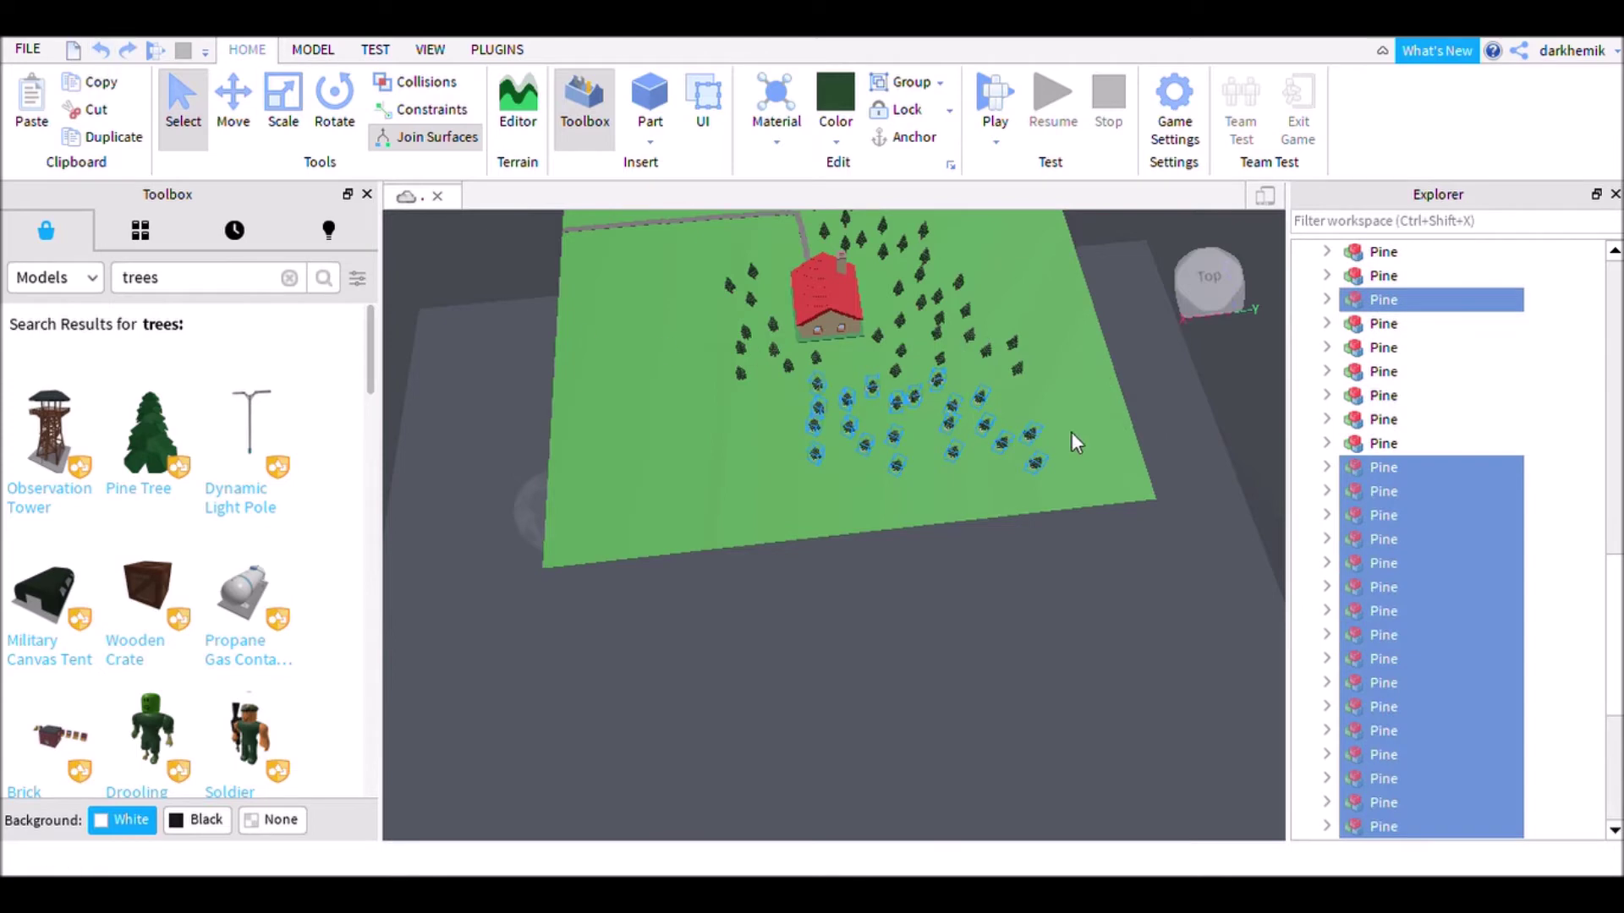
drag(1035, 464, 1062, 236)
right_drag(982, 494, 982, 494)
key(w)
Rotate the large group of copied pines about the vertical axis and shift it toward the baseplate's outer edge
click(334, 98)
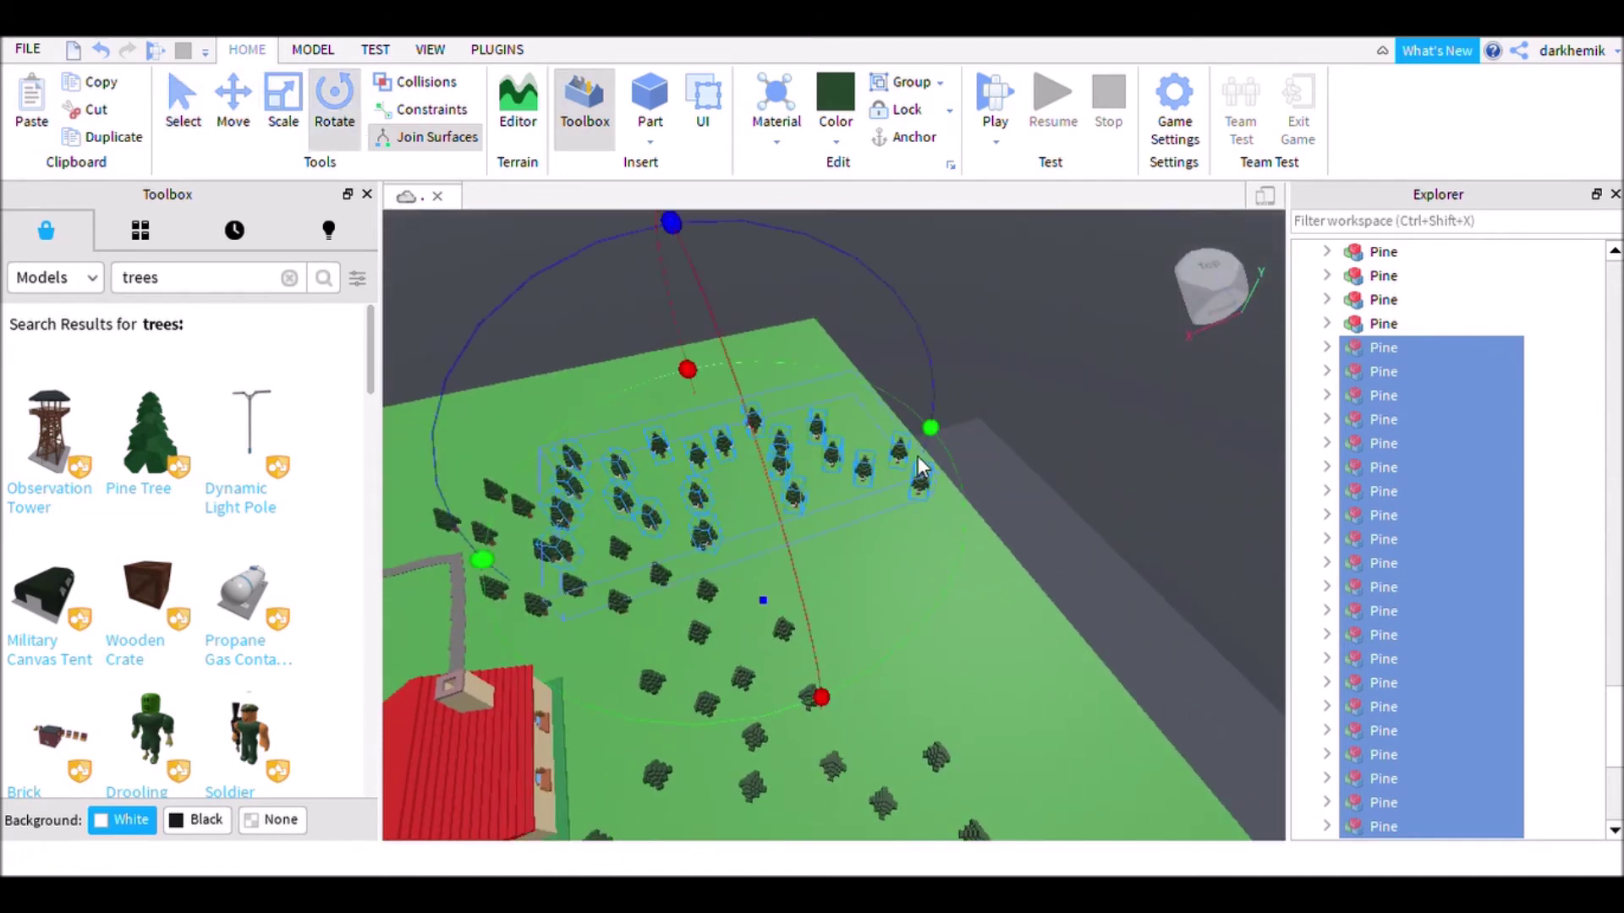
drag(967, 461, 805, 530)
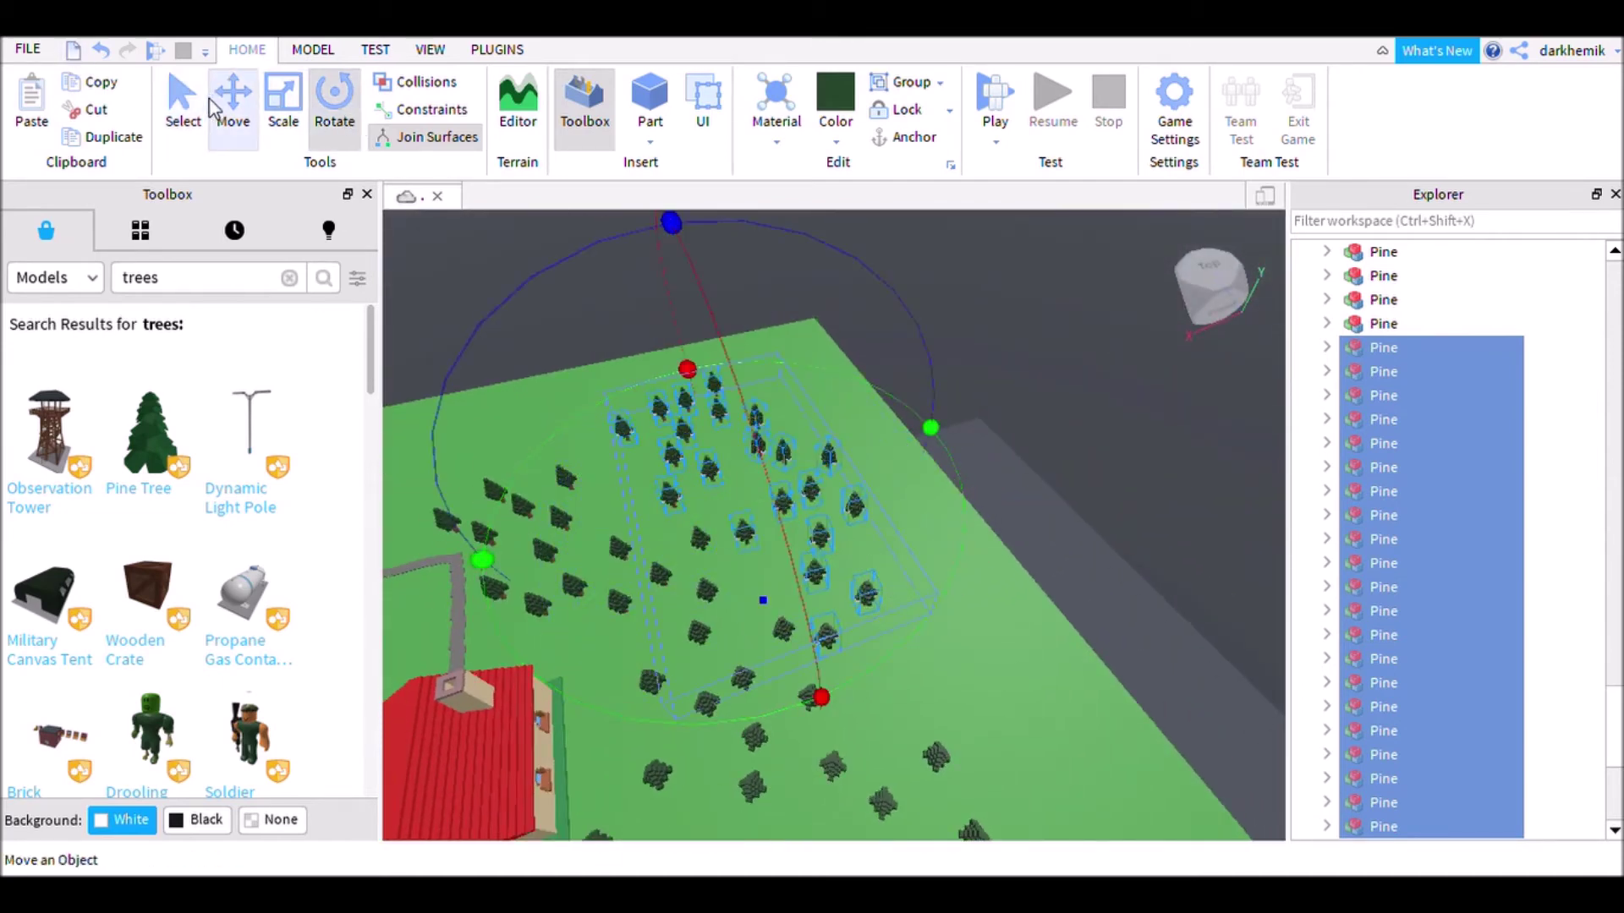
key(ctrl+1)
click(233, 100)
drag(862, 721, 1022, 521)
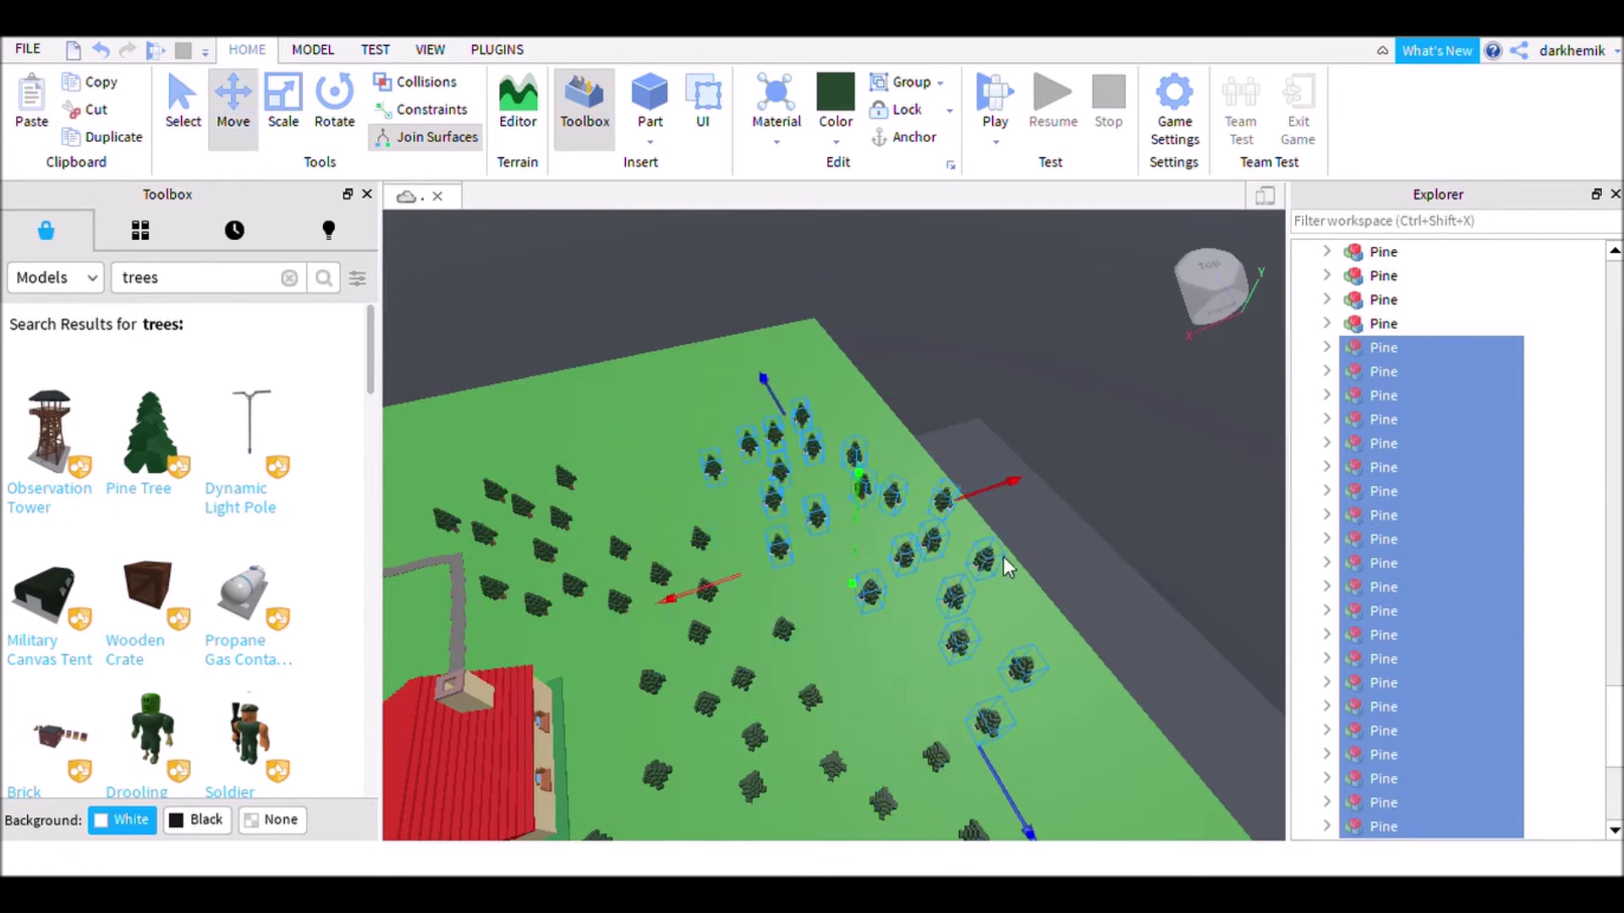
drag(972, 805, 1117, 871)
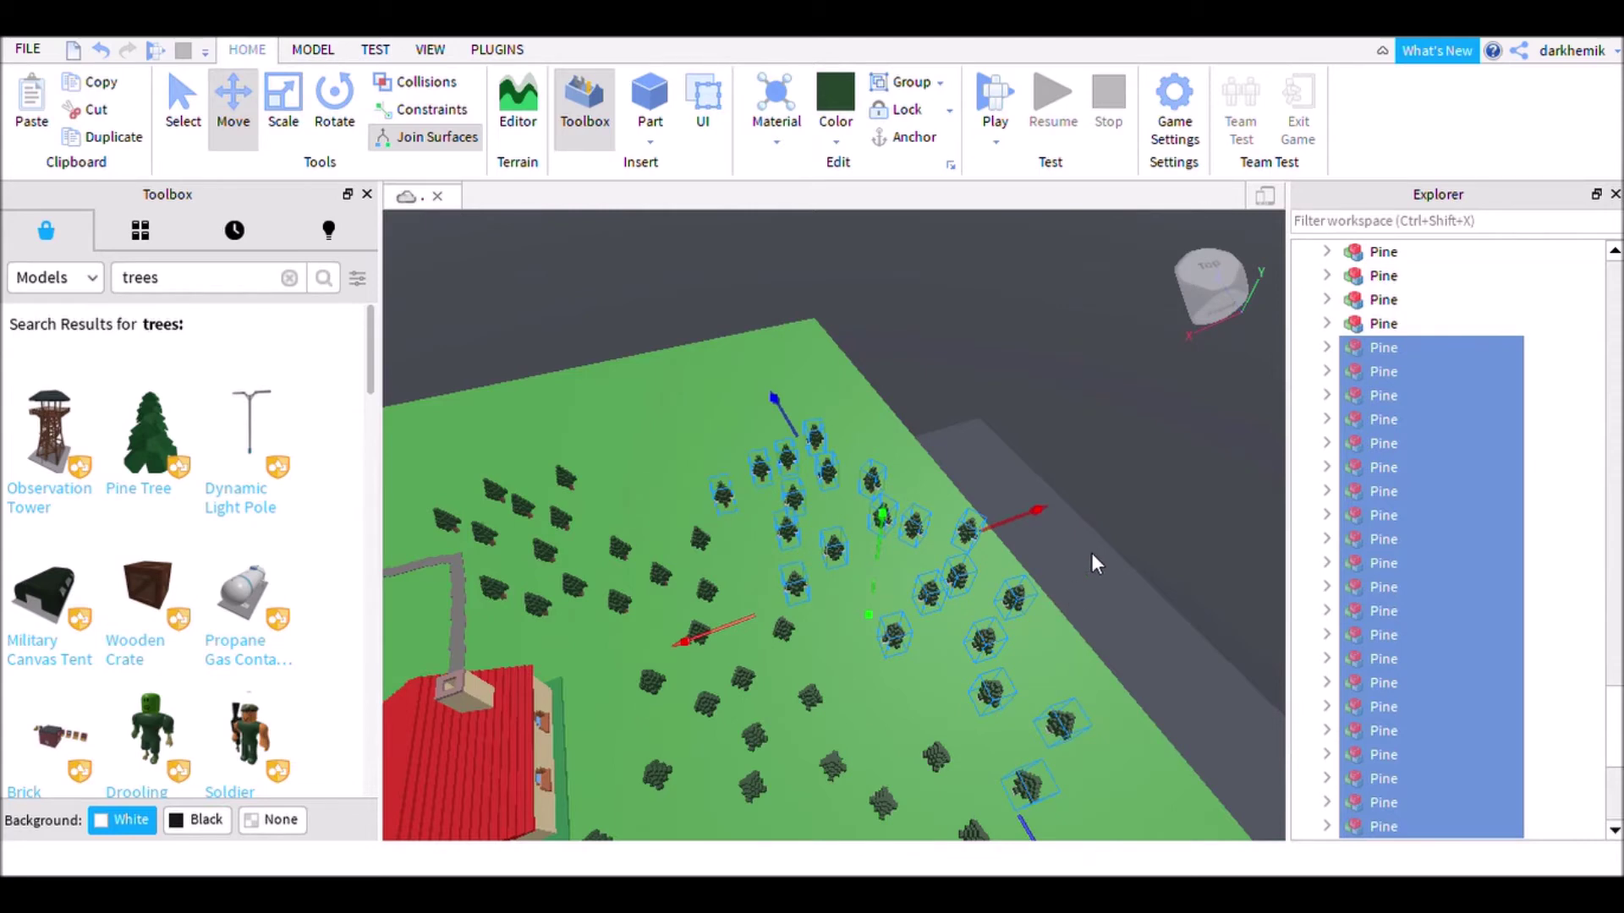
Select and delete two clusters of surplus pines from the baseplate
right_drag(1075, 585, 1088, 552)
scroll(1089, 552, down, 5)
click(191, 117)
drag(422, 255, 526, 364)
key(Delete)
right_drag(685, 507, 592, 497)
drag(535, 429, 674, 610)
key(Delete)
key(Delete)
Move the spawn location out from among the pines to a spot beside the path
right_drag(639, 576, 714, 594)
key(w)
scroll(714, 593, up, 6)
click(748, 633)
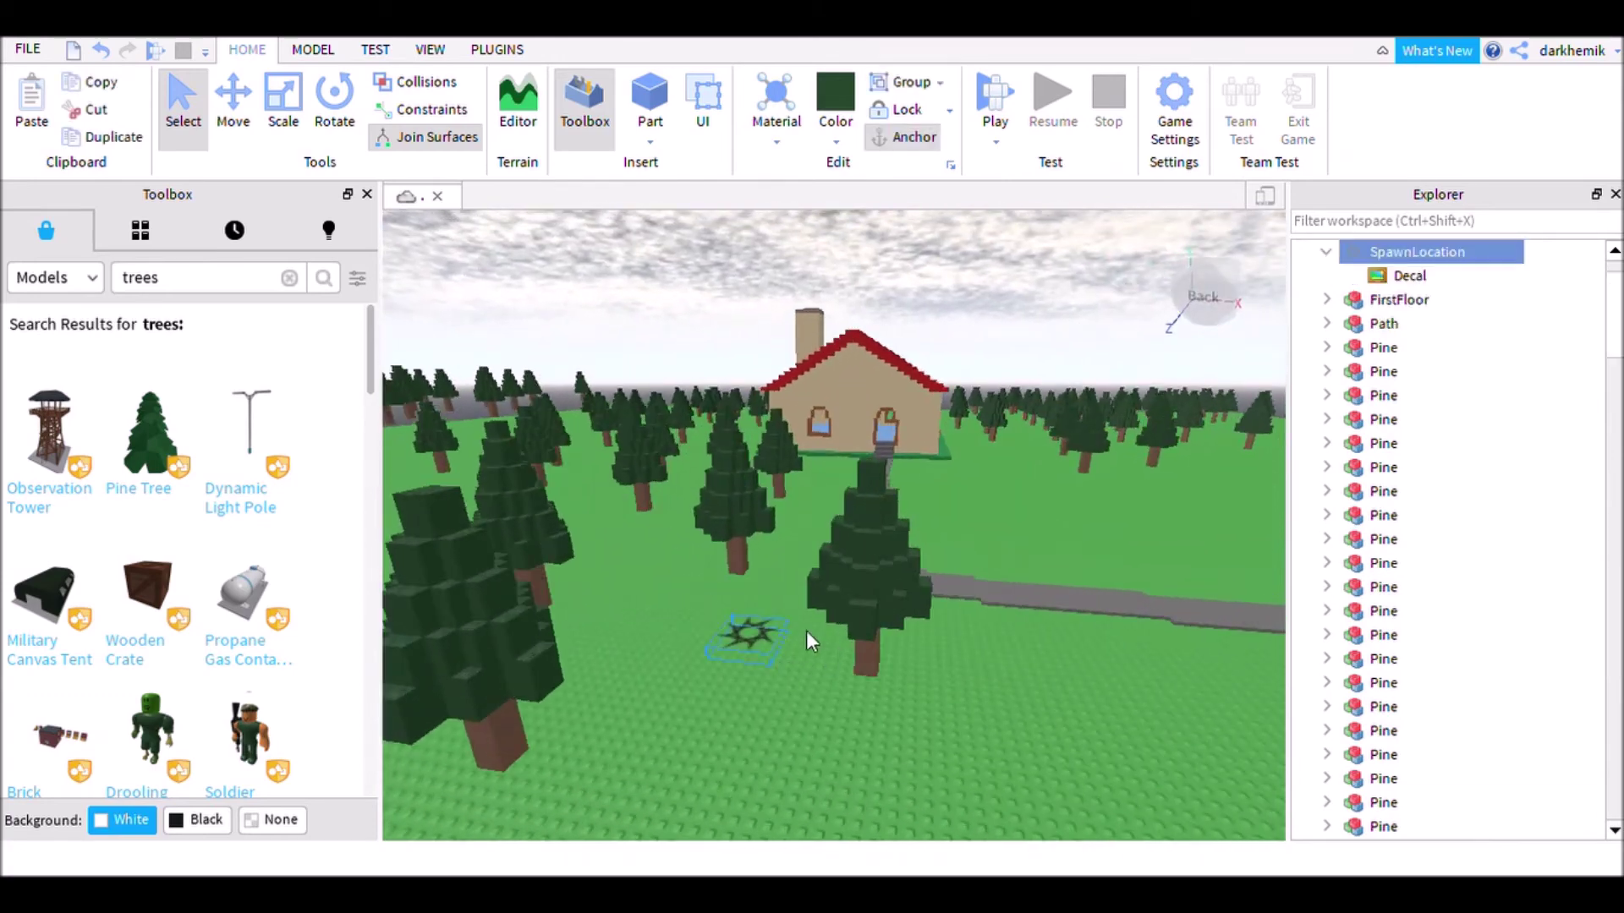
click(240, 118)
drag(870, 696, 891, 707)
right_drag(892, 707, 915, 545)
drag(885, 562, 836, 534)
right_drag(1033, 296, 1038, 292)
click(986, 378)
key(s)
right_drag(986, 378, 986, 378)
scroll(1522, 343, up, 1)
Collapse the workspace tree and delete the sky object stored under Lighting
click(1326, 324)
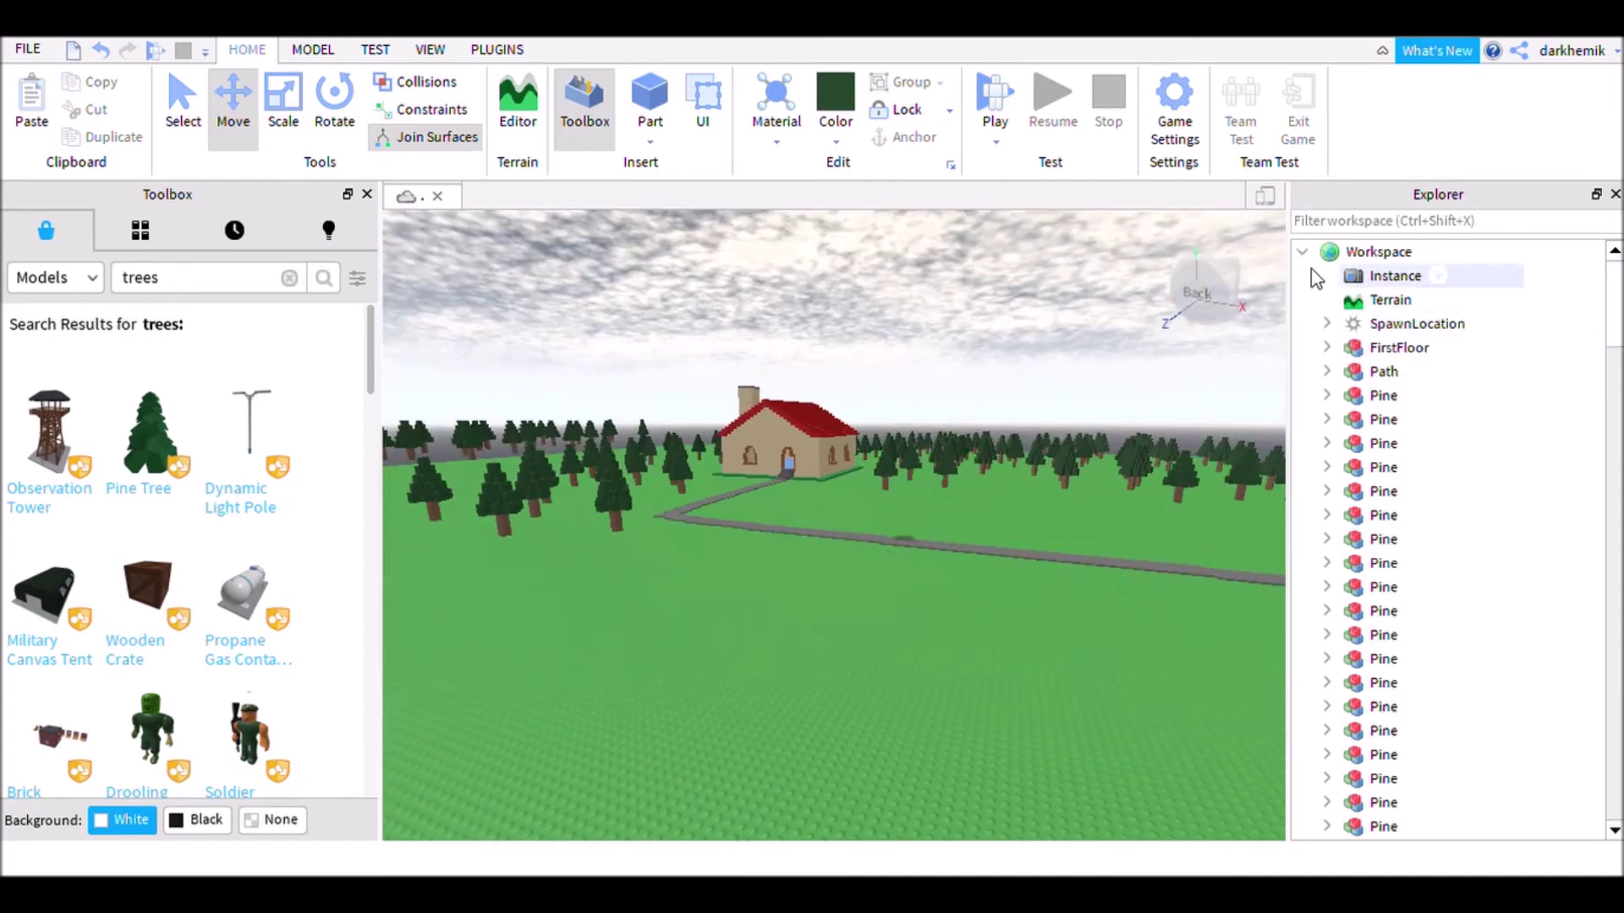
click(1303, 251)
click(1303, 299)
click(1363, 323)
key(Delete)
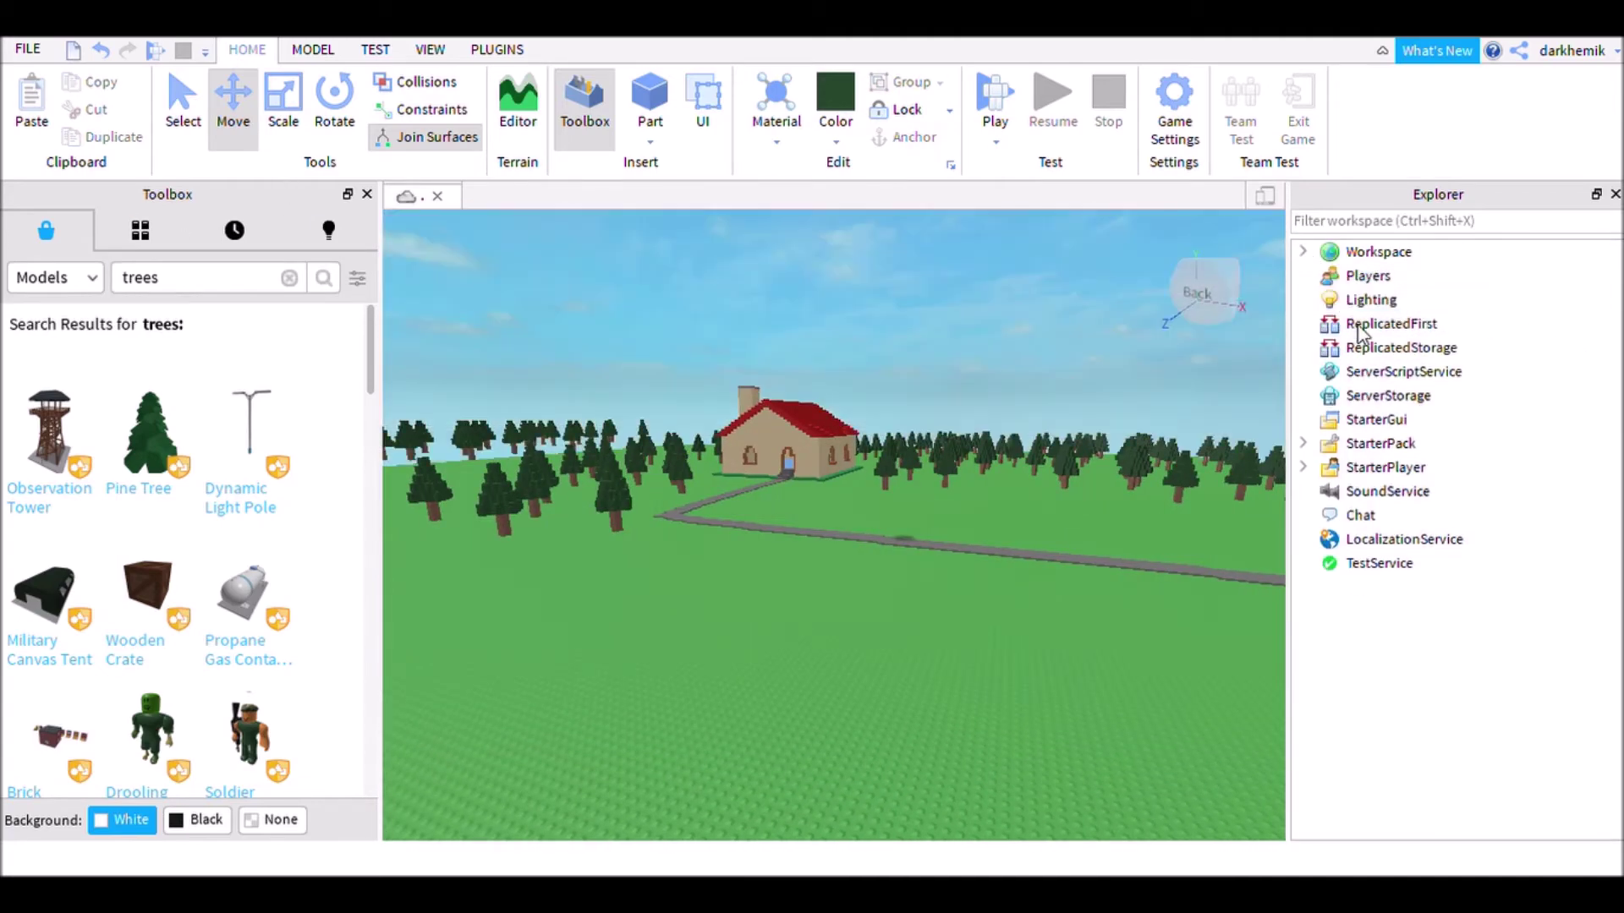
click(1356, 307)
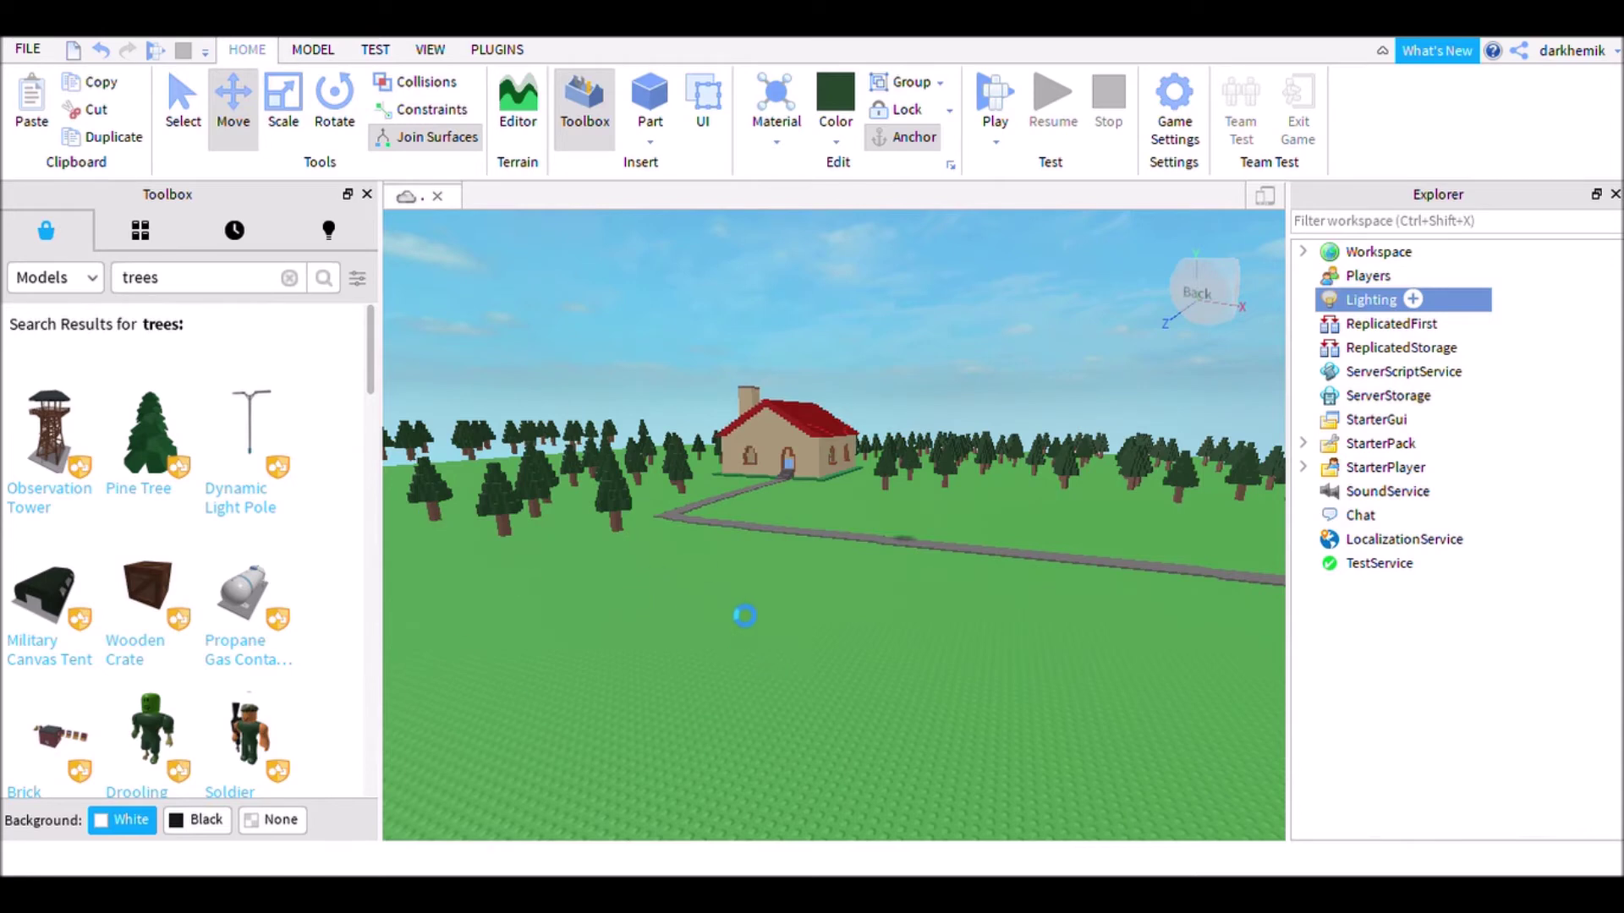
Select a block of pines around the house and nudge them into position with the Move tool
click(178, 116)
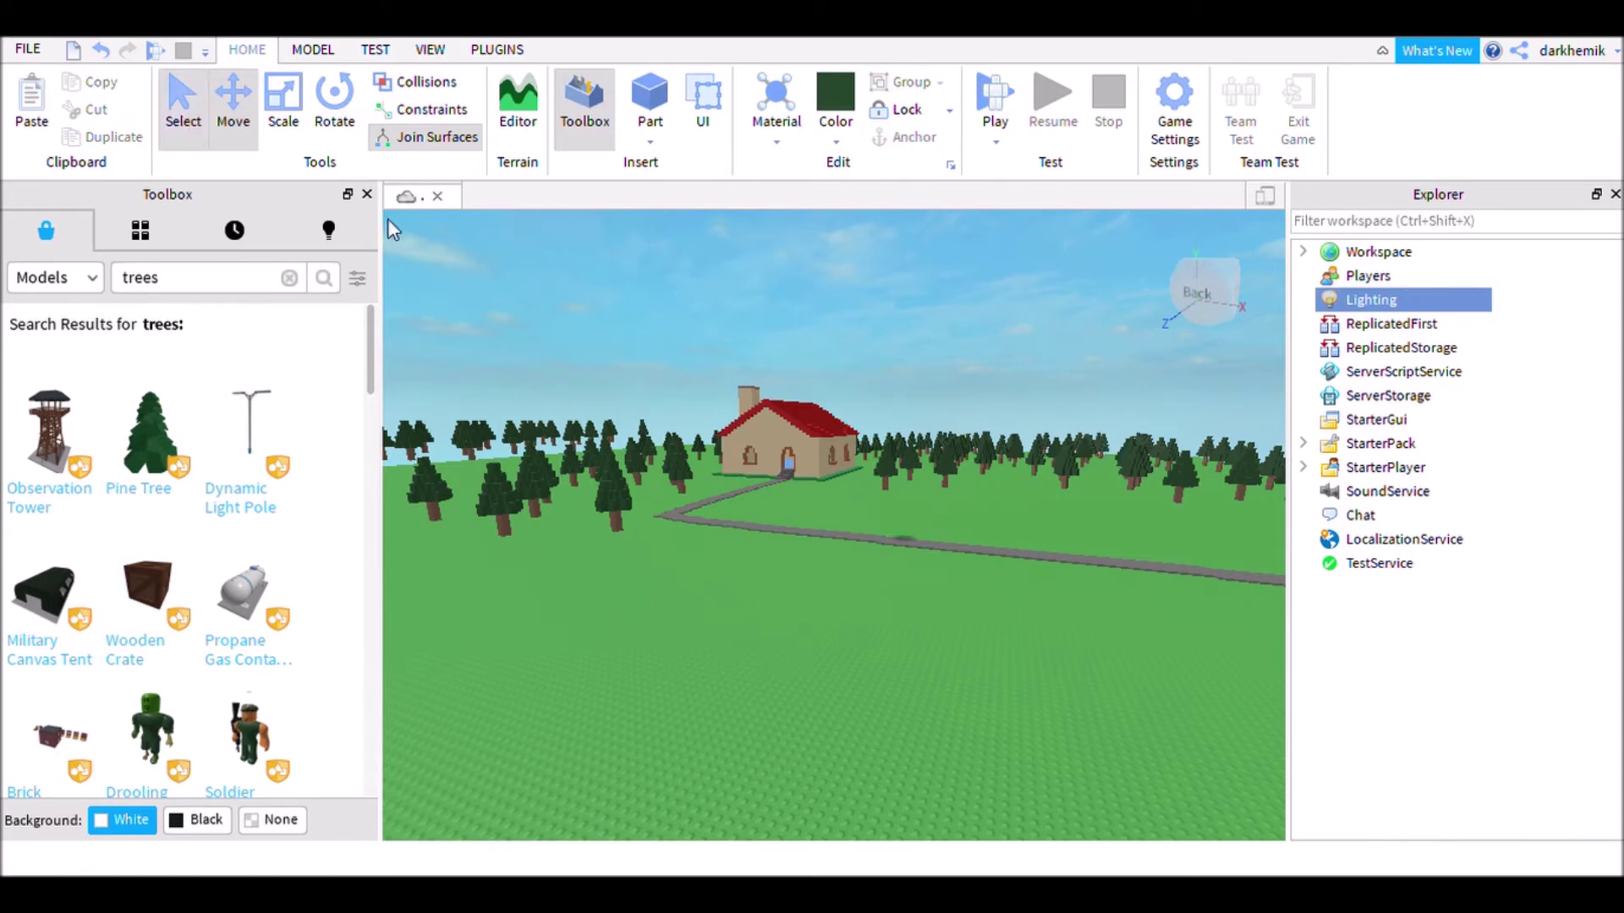
click(902, 315)
key(w)
right_drag(901, 314, 942, 352)
key(s)
drag(562, 345, 1063, 479)
click(233, 105)
drag(1000, 353, 1015, 392)
click(993, 319)
right_drag(992, 318, 992, 318)
scroll(992, 318, up, 5)
key(w)
scroll(1448, 399, up, 20)
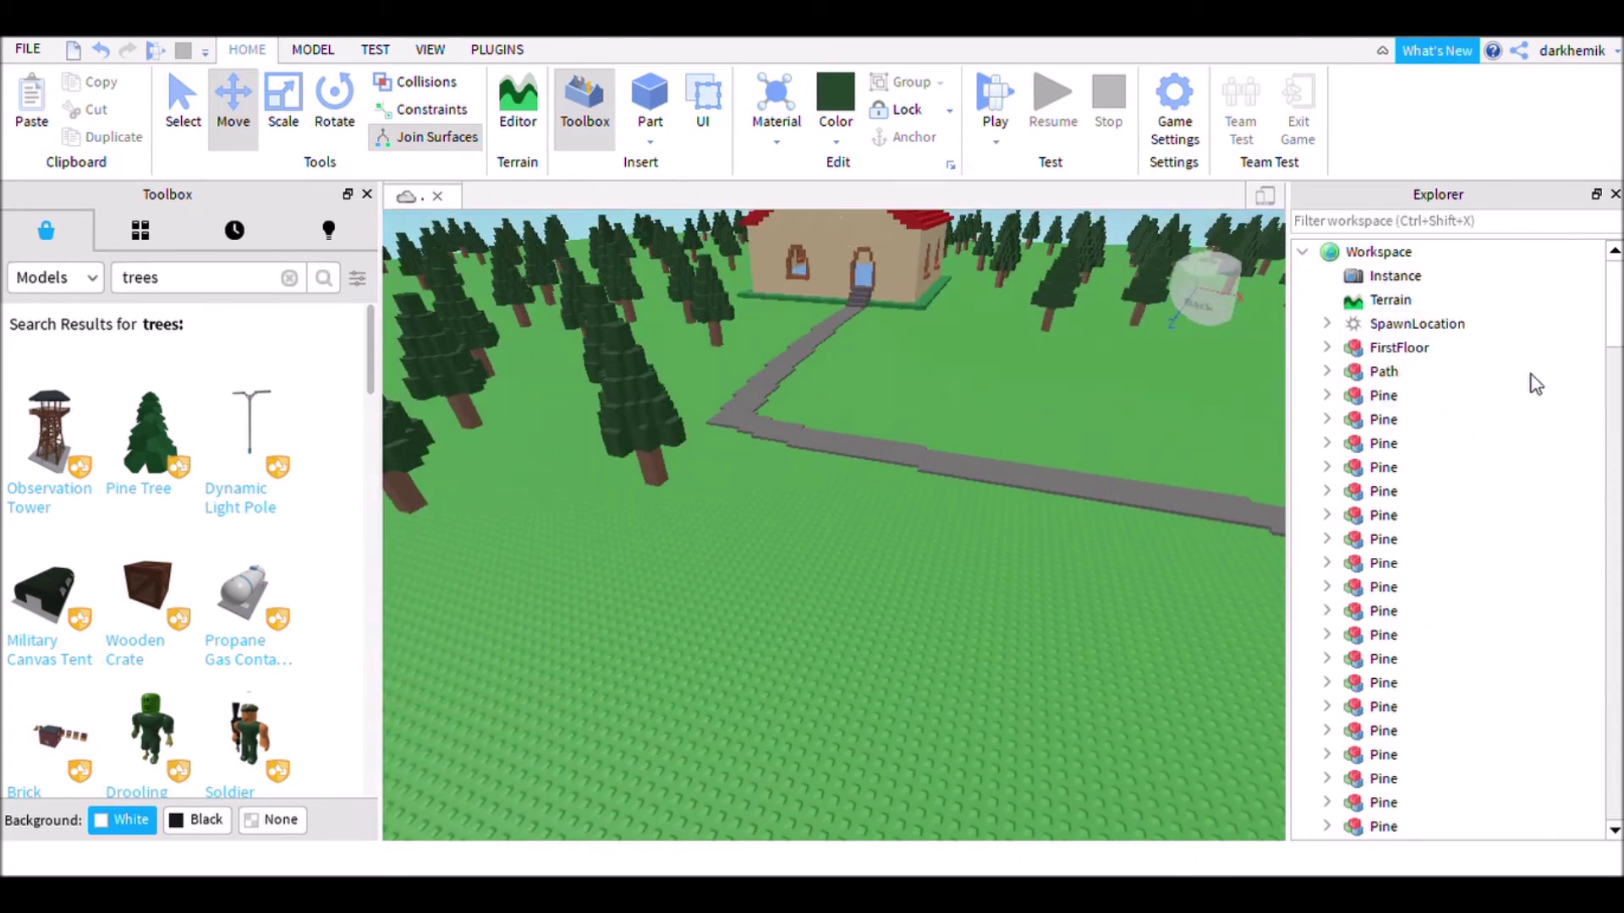
Group the path and all the pines into a single model and collapse the workspace tree
drag(1492, 385, 1386, 450)
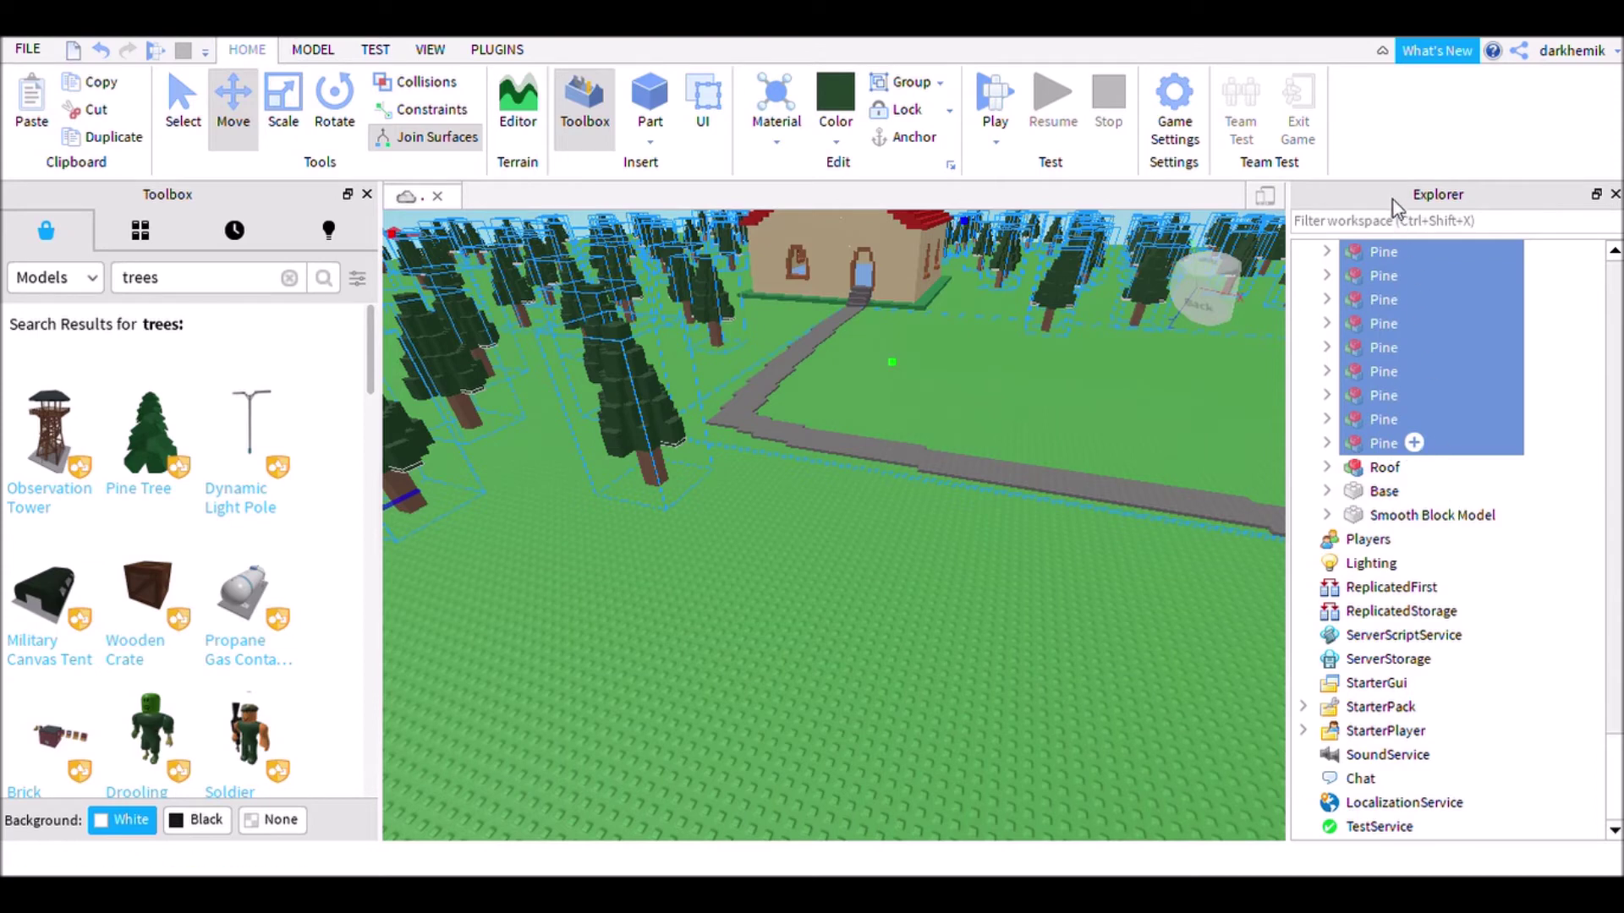
key(ctrl+g)
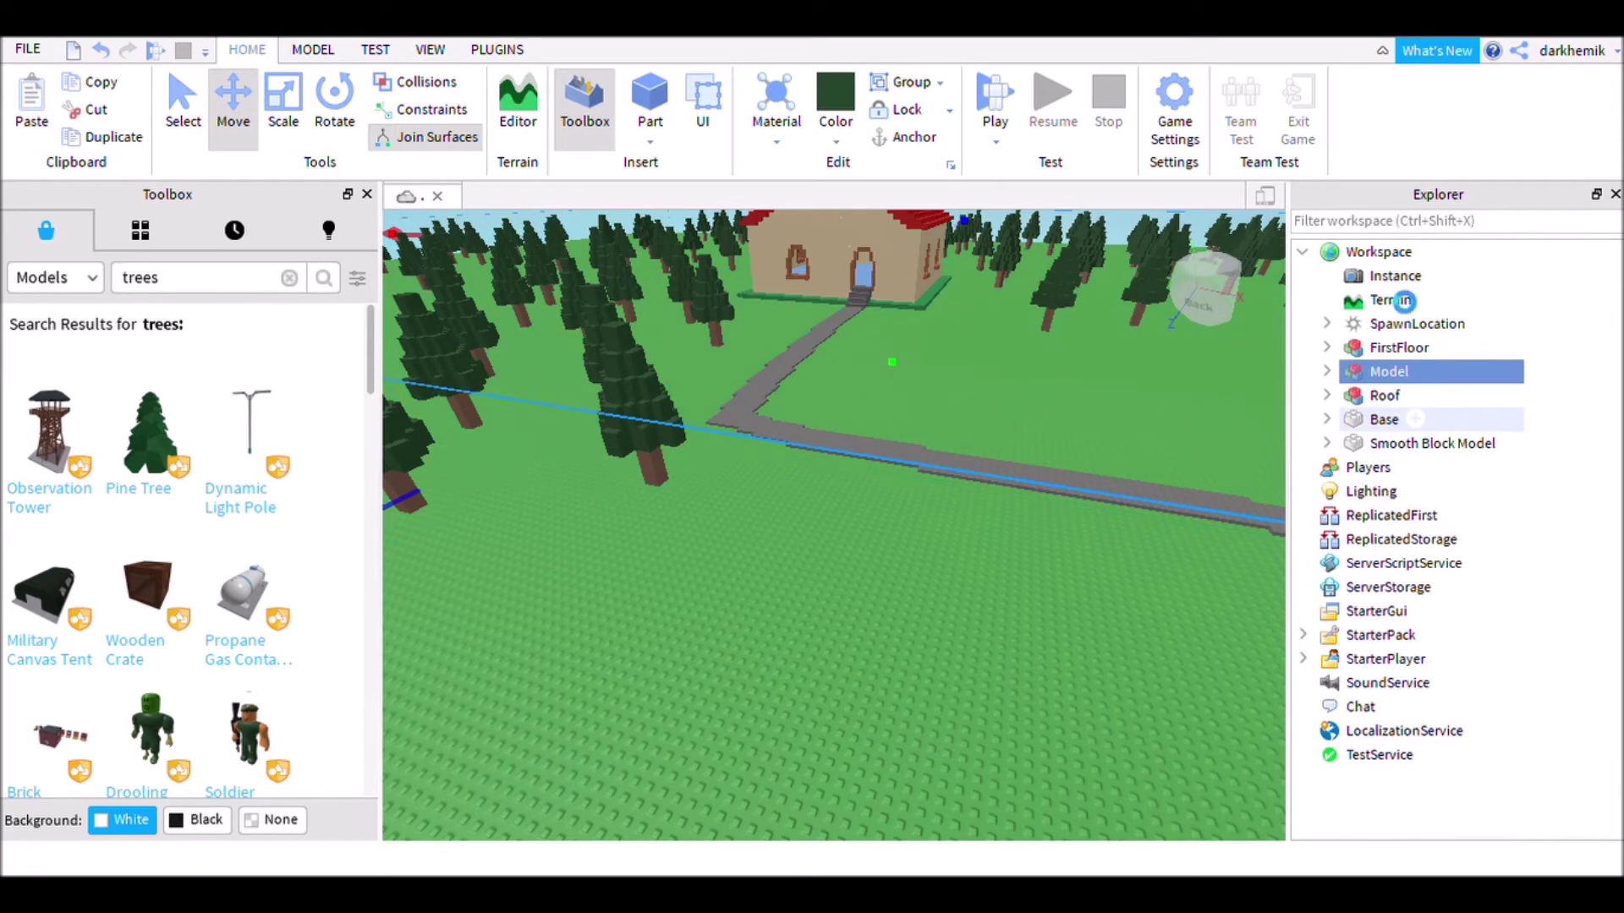
click(1302, 251)
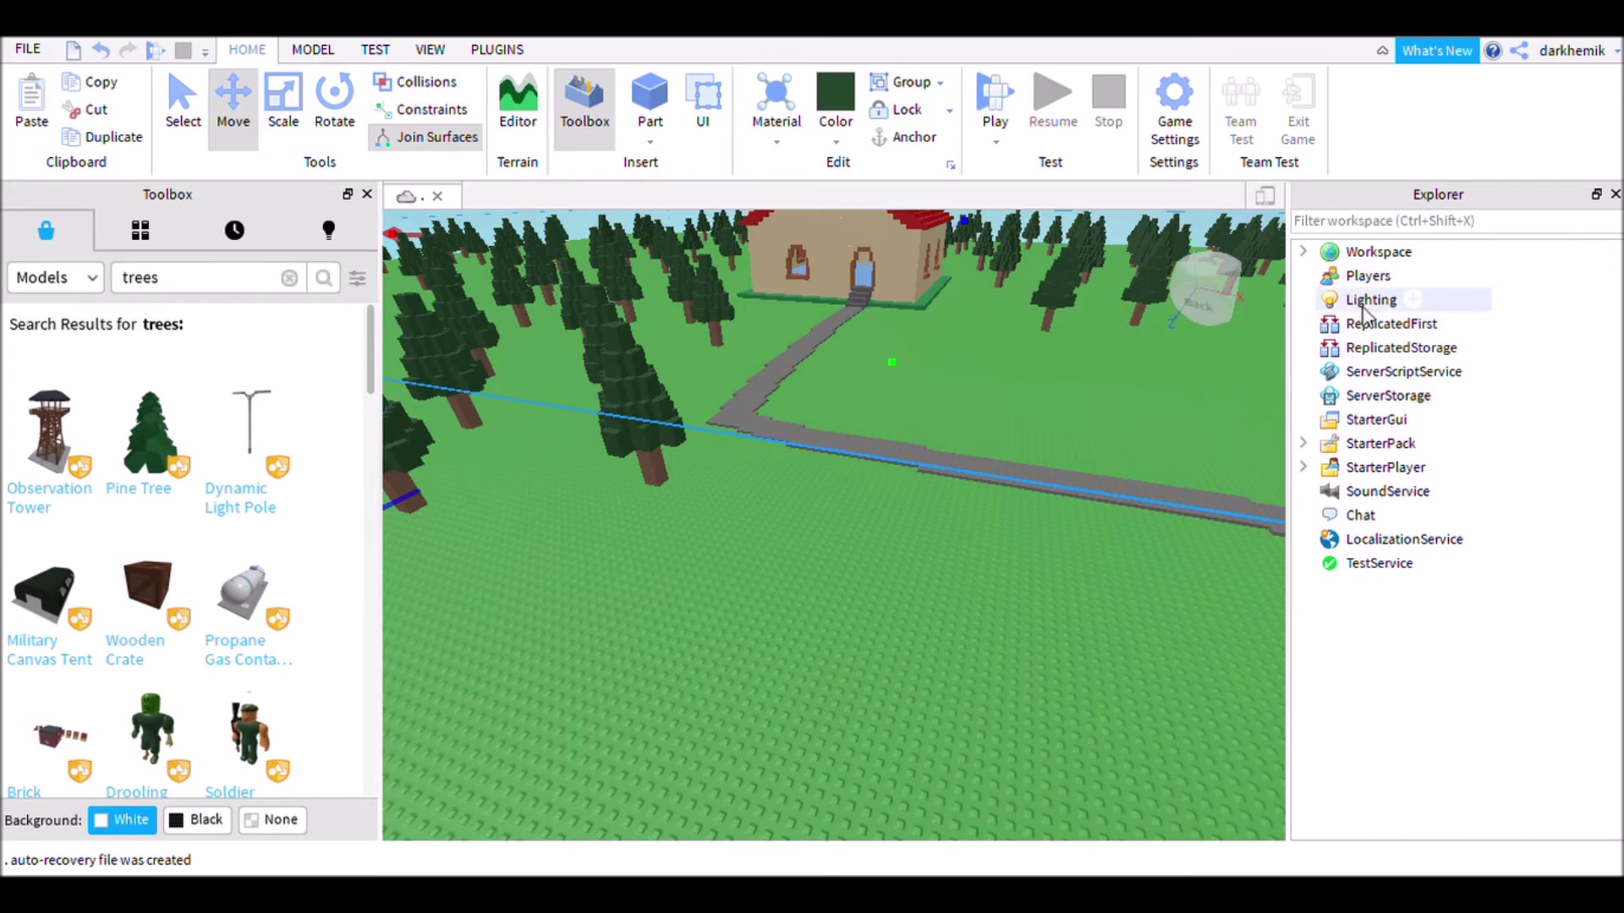
Try adding a Smoke object to Lighting and delete it
click(1364, 304)
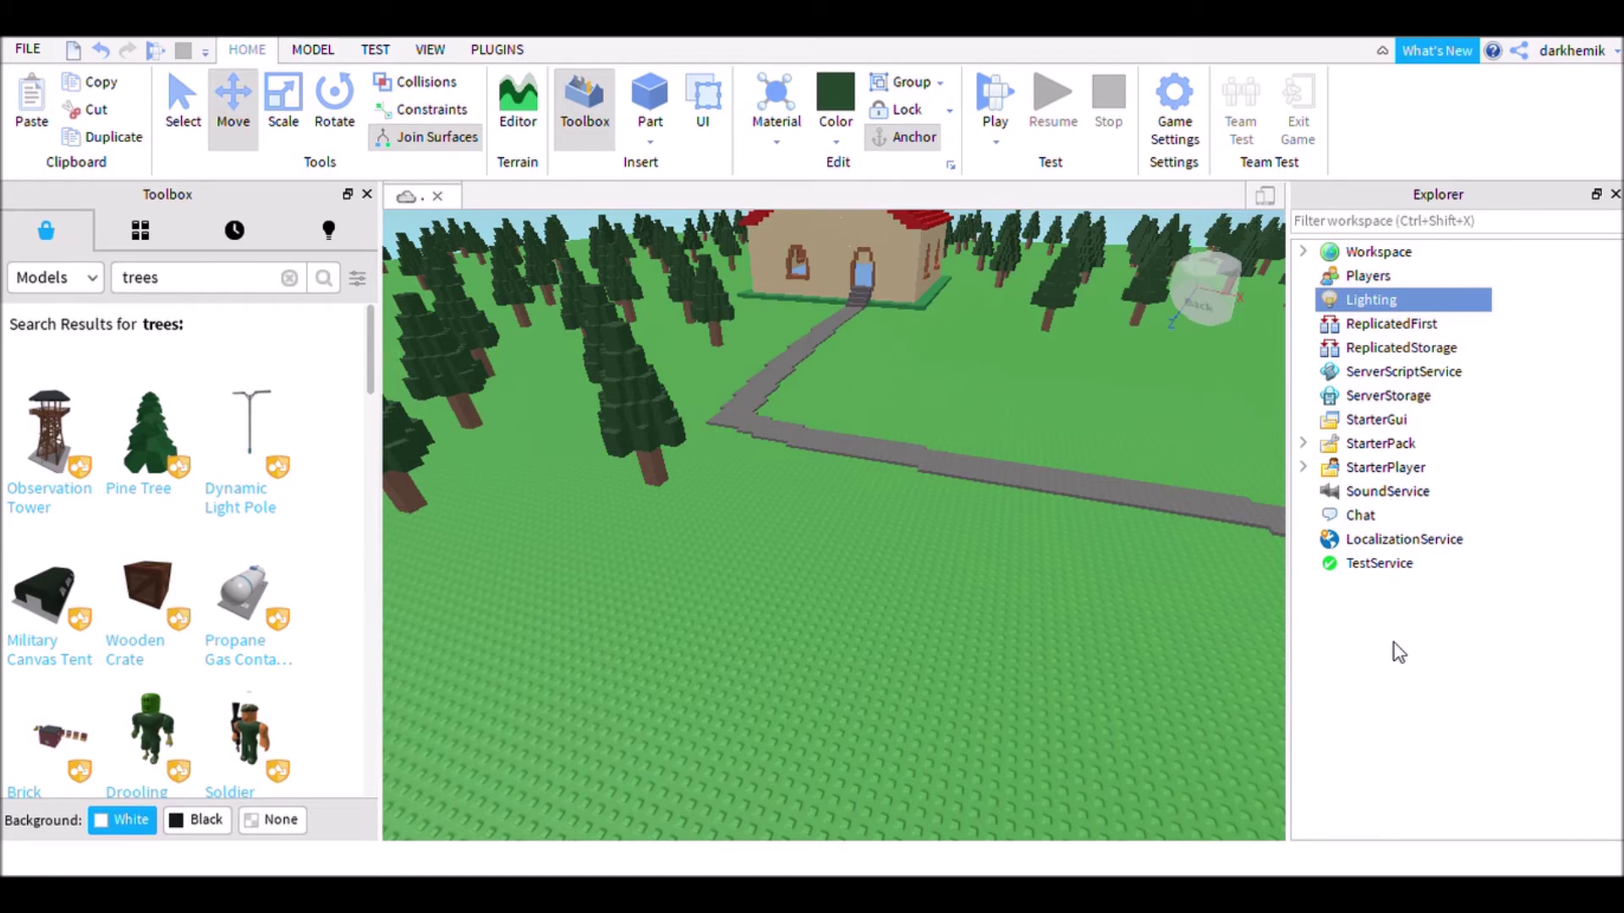
click(1329, 572)
scroll(1069, 580, down, 10)
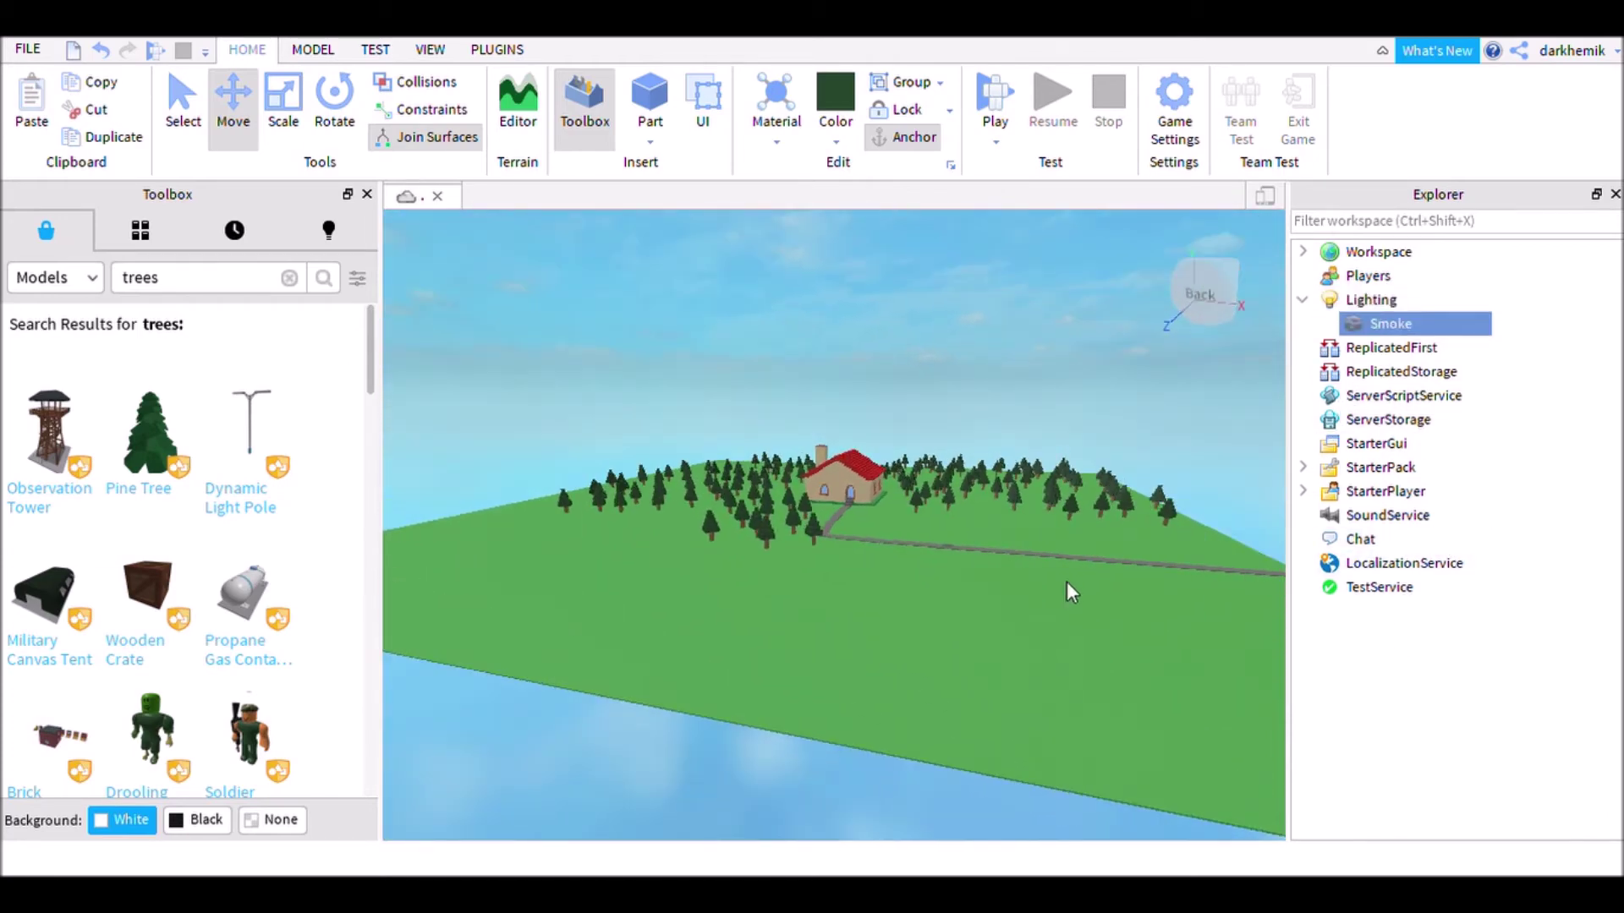
key(Delete)
scroll(1068, 581, up, 3)
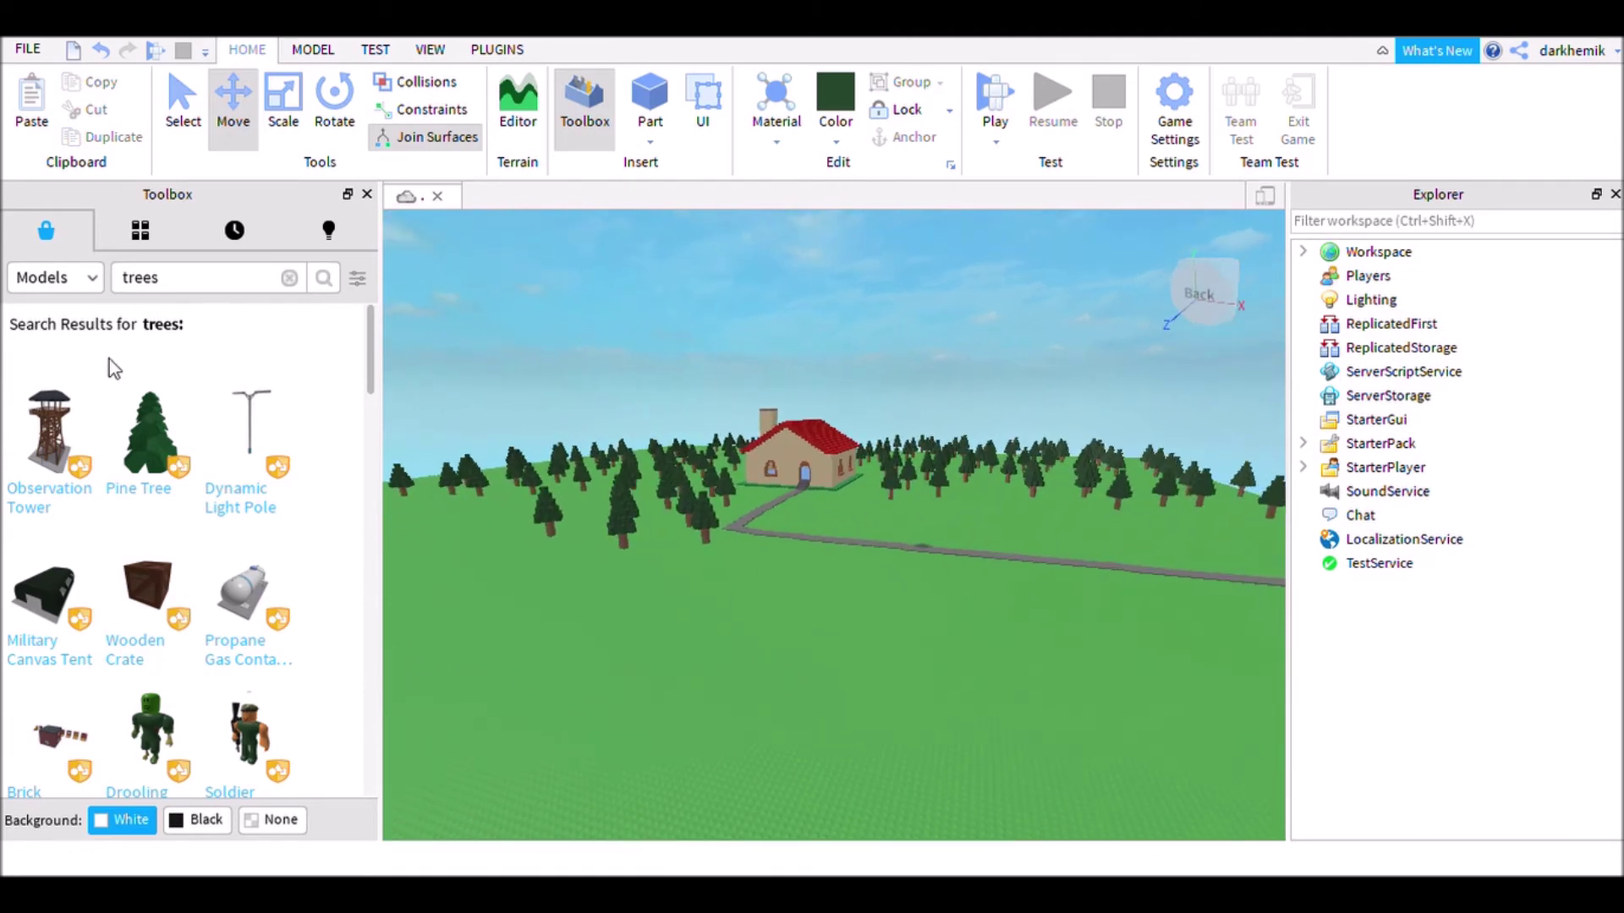
Search the model library for "smoke" and replace the search with "fog"
click(289, 278)
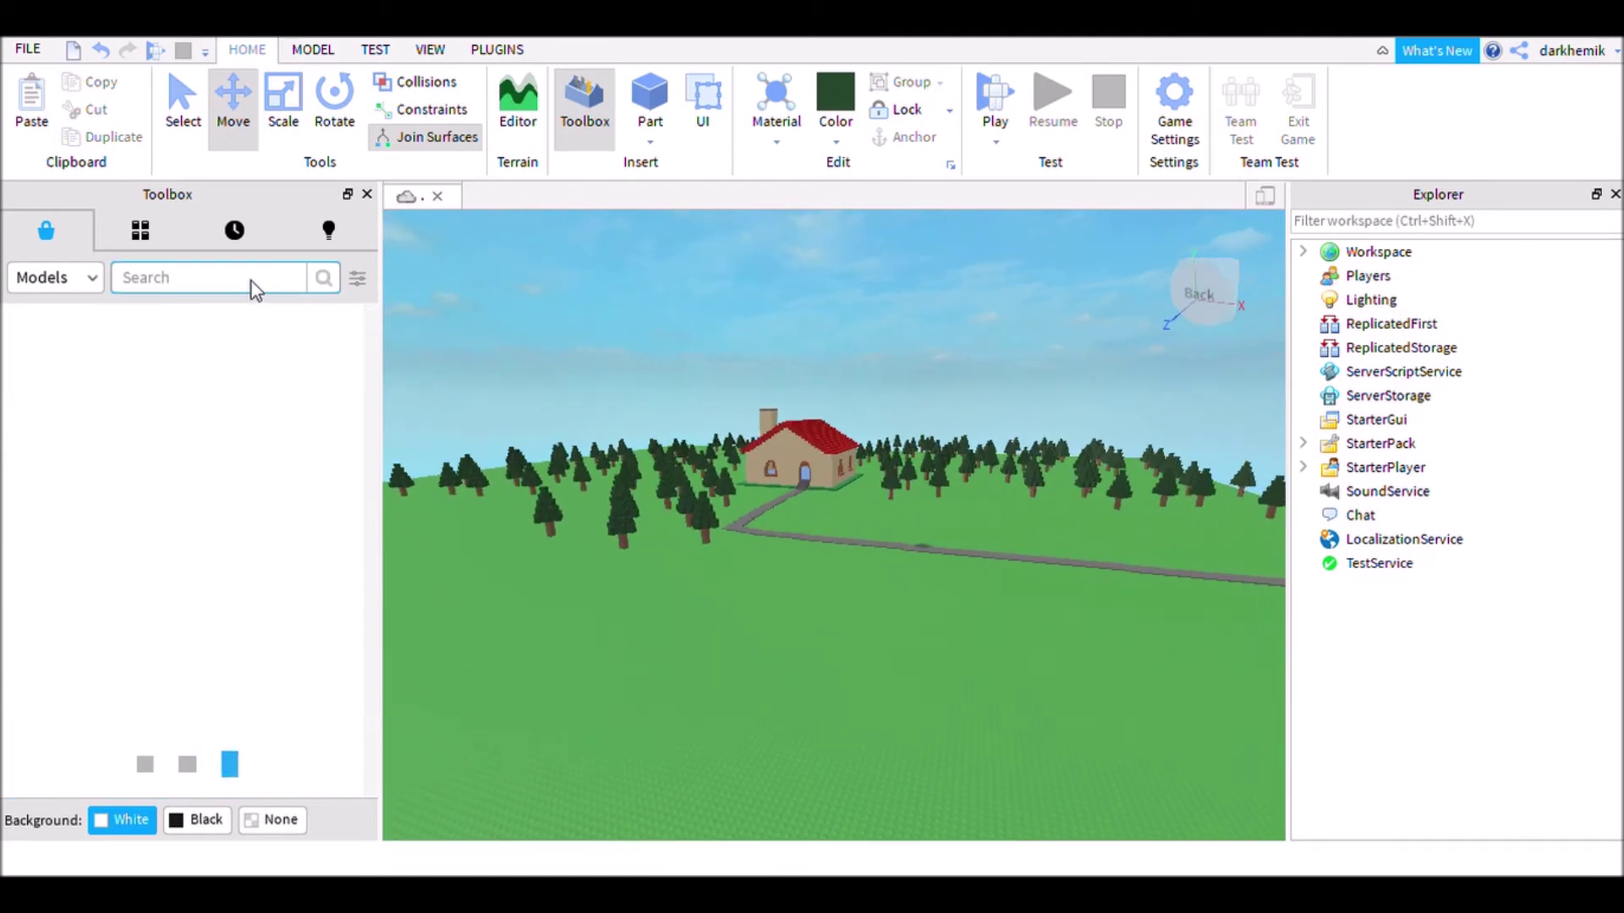
text(smoke)
key(Return)
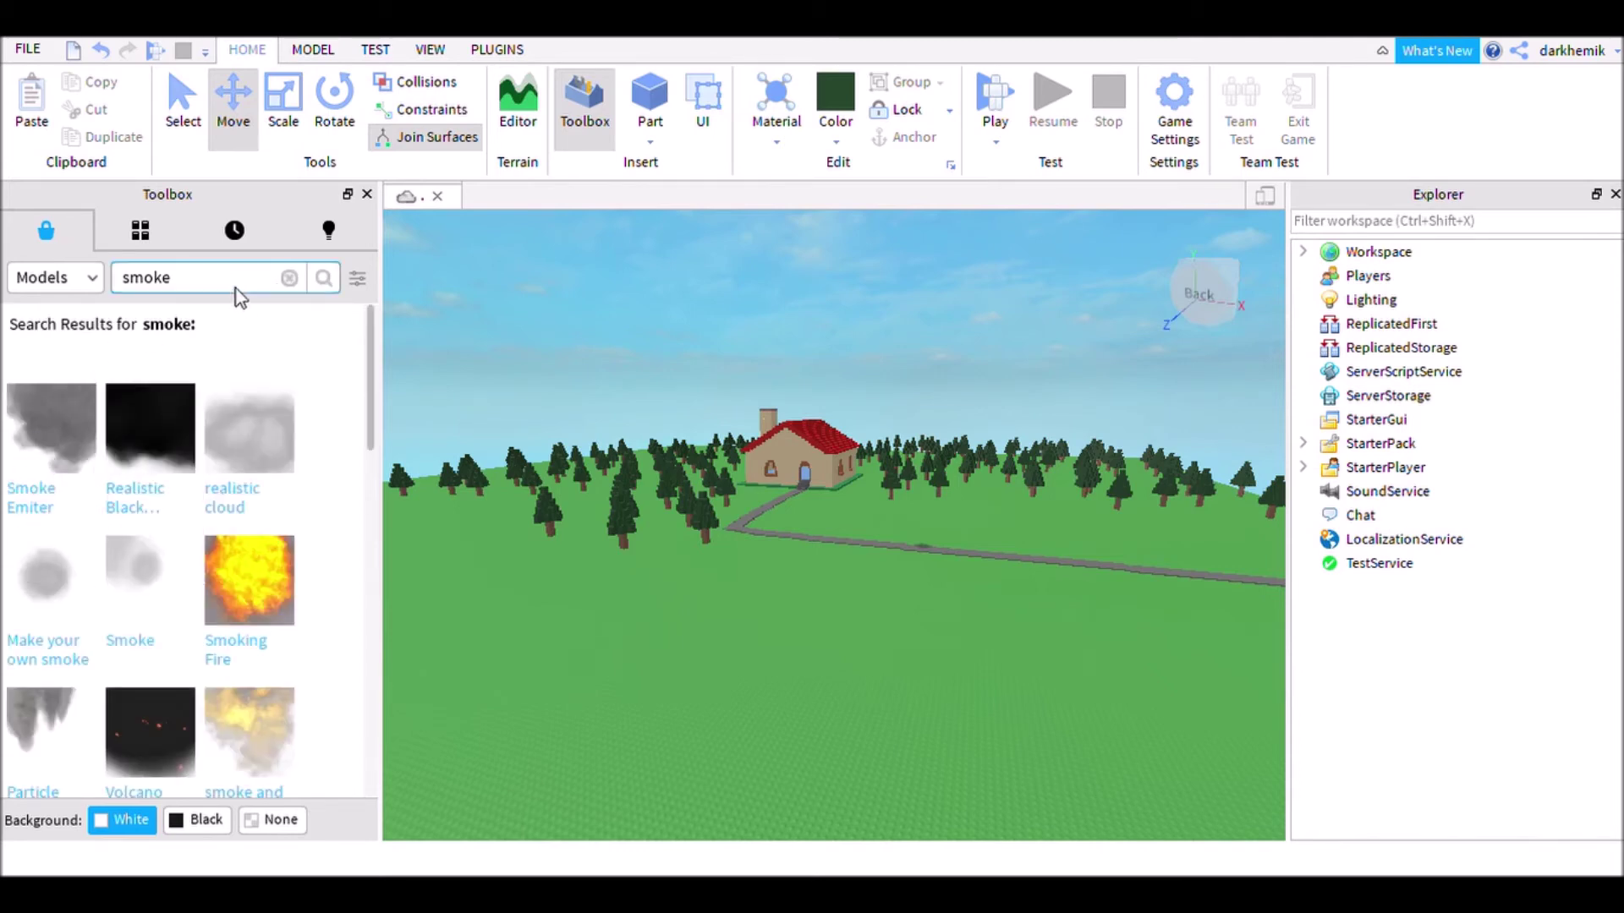
click(289, 278)
text(fog)
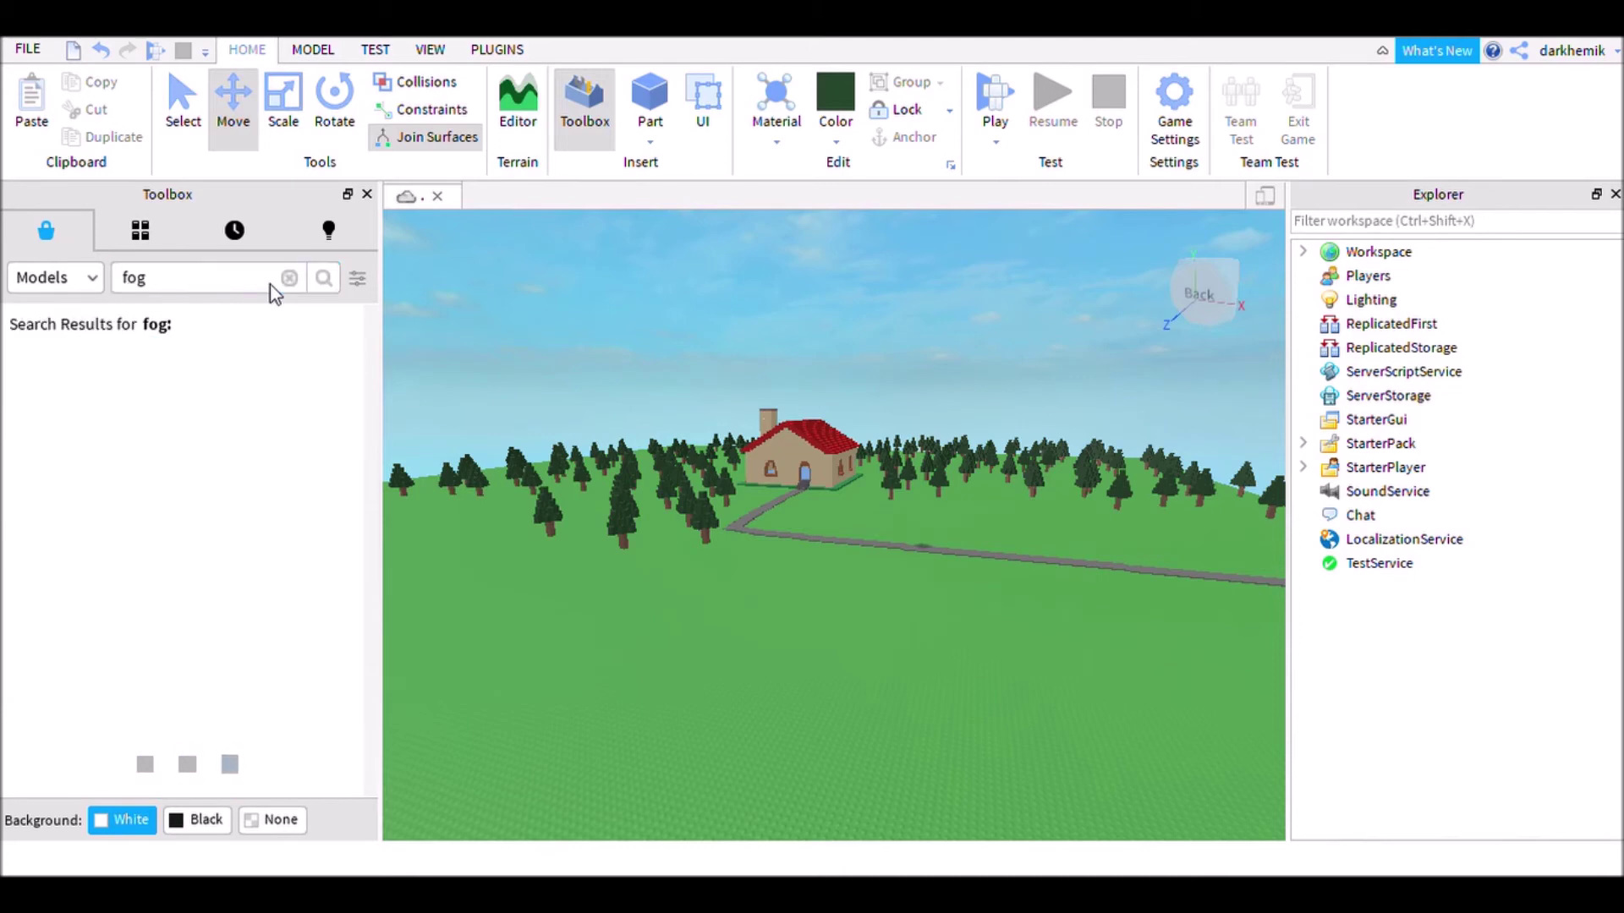
key(Return)
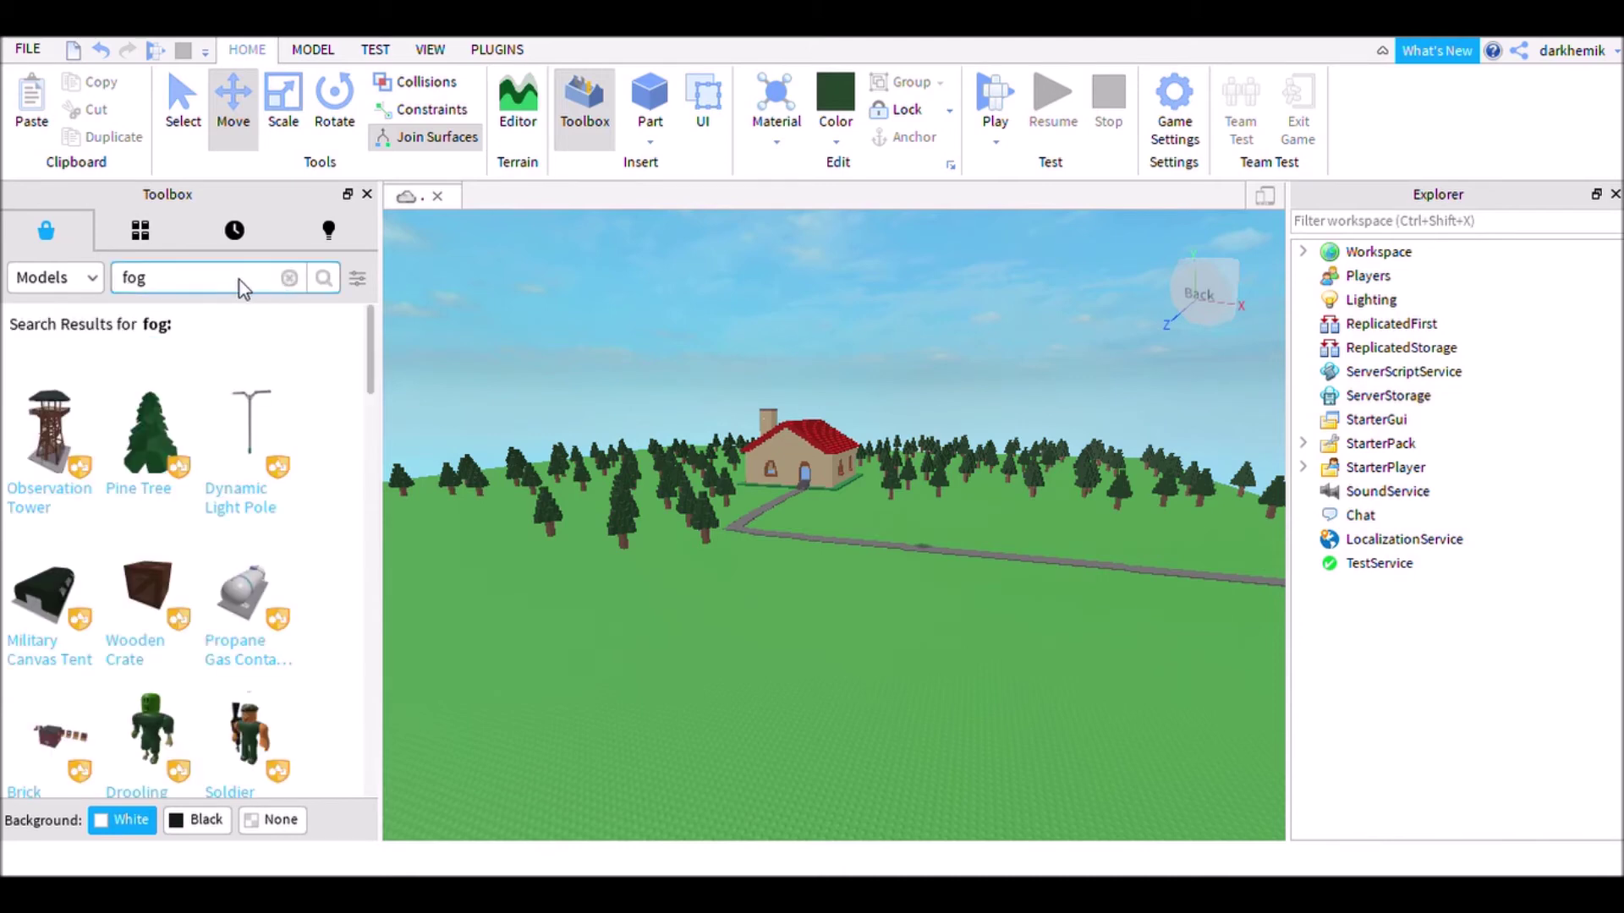
key(Return)
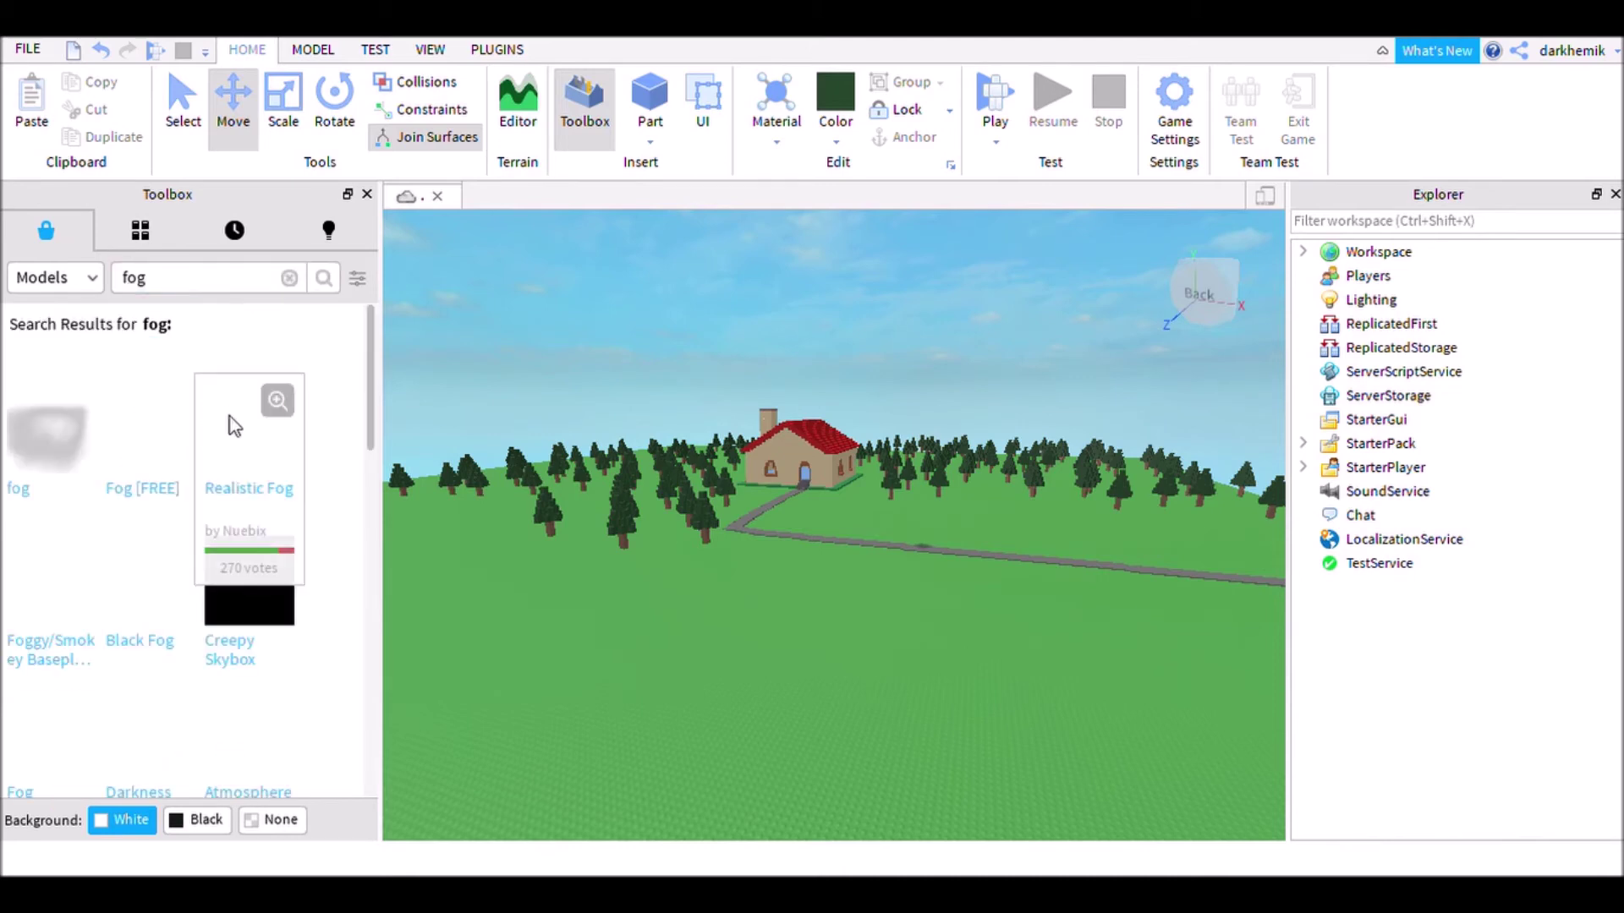
Insert the plain "fog" model from the search results and stretch it lengthwise across the baseplate with the Scale tool
mouse_move(44, 438)
click(44, 438)
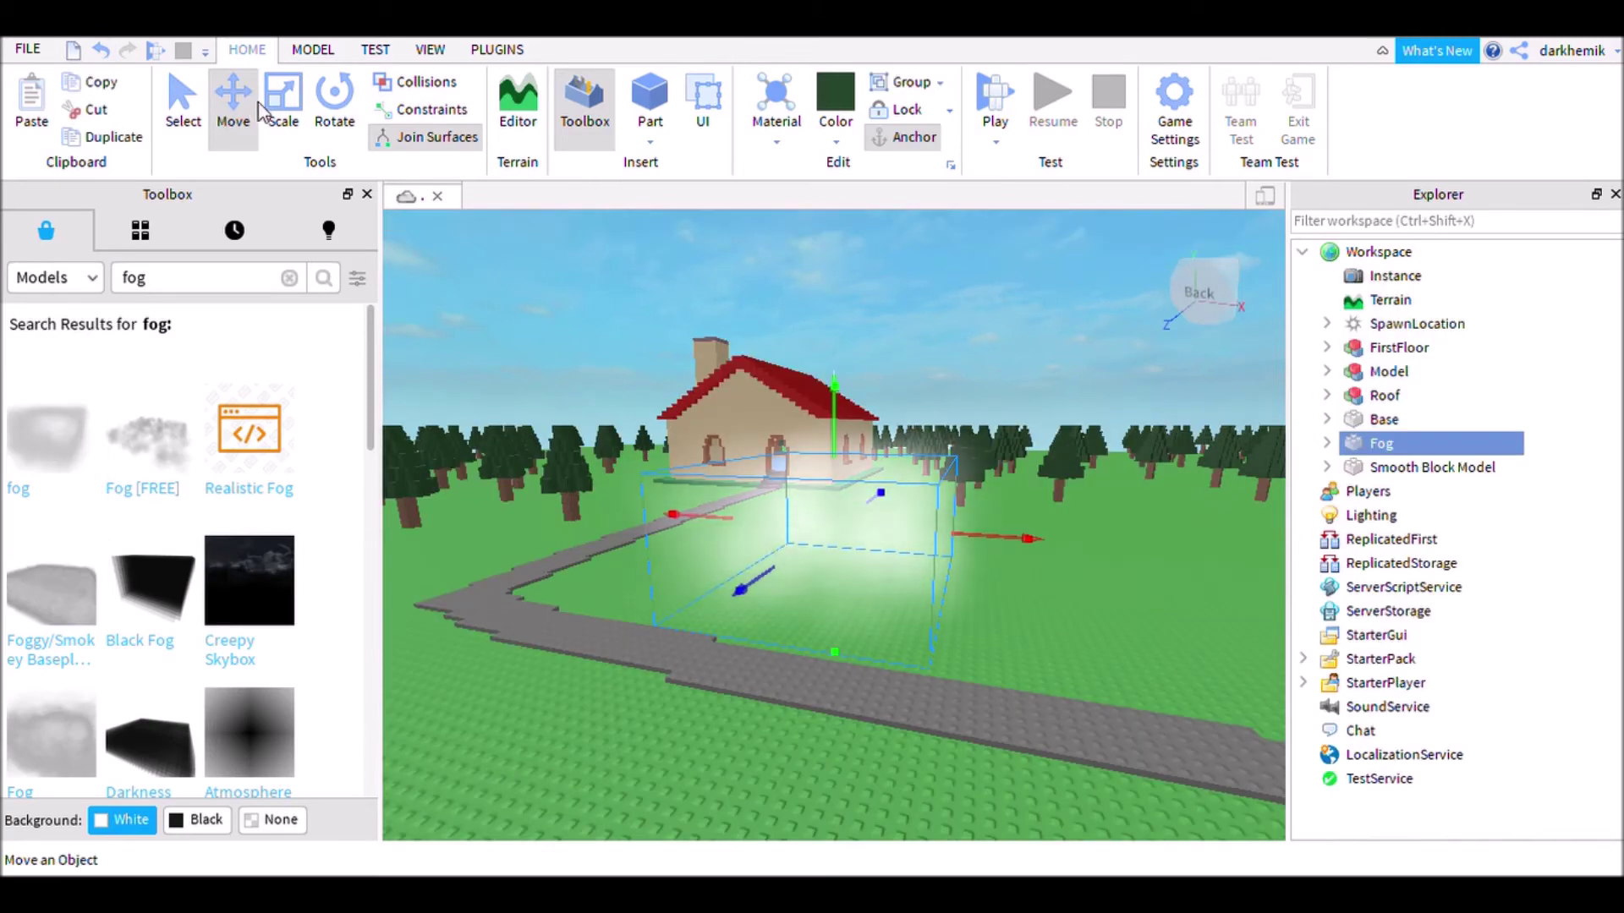
click(283, 106)
key(f)
scroll(952, 440, down, 10)
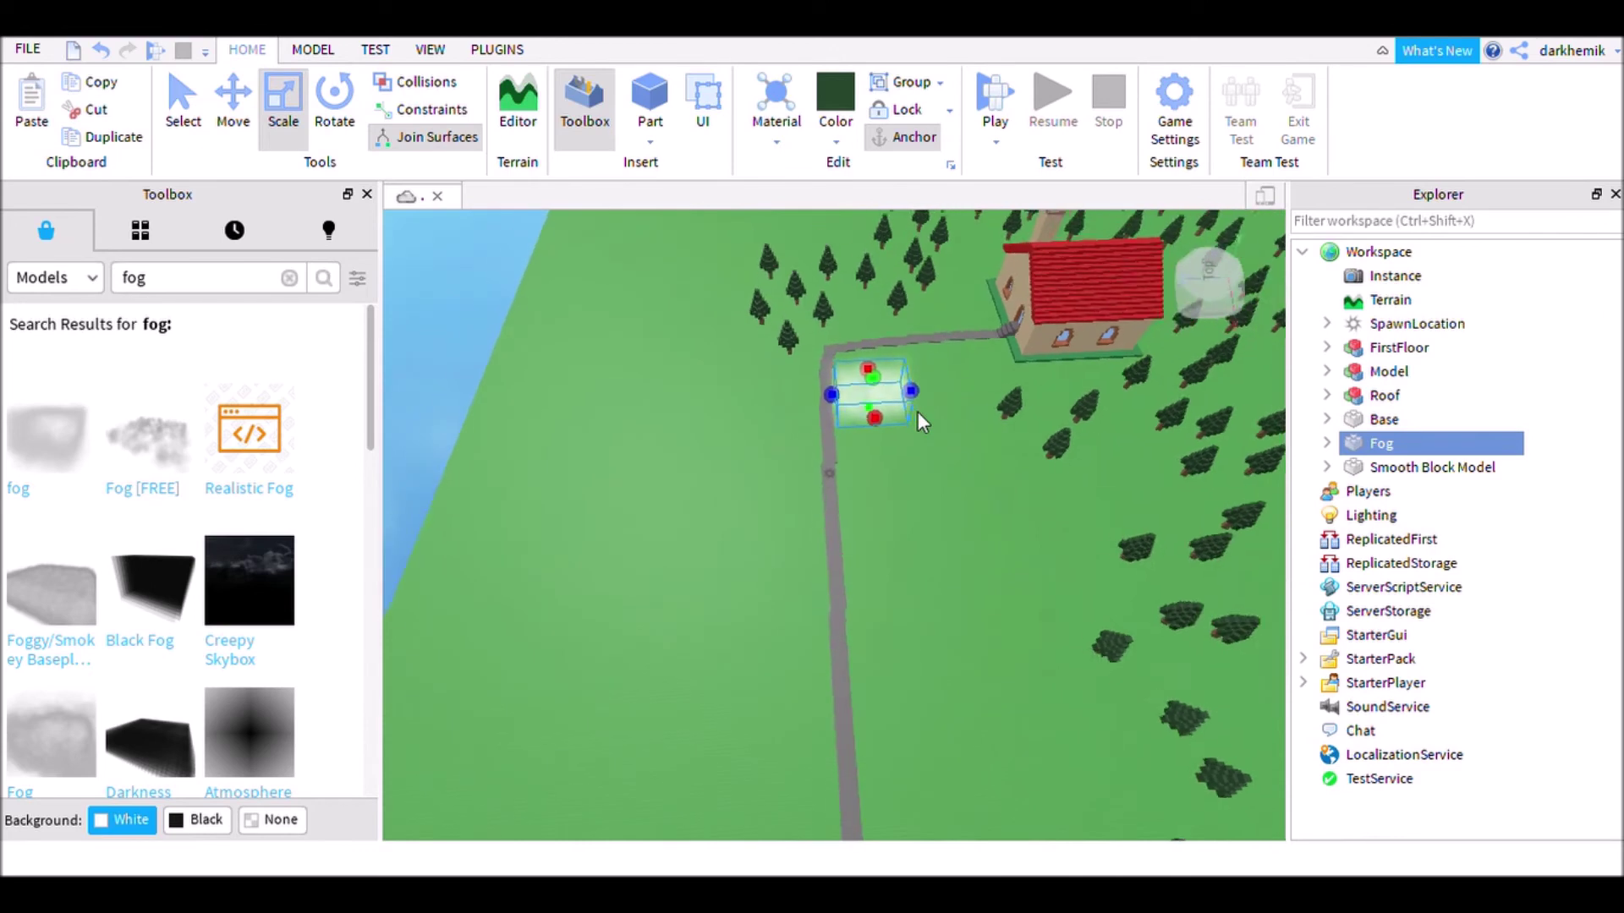
drag(852, 448, 659, 502)
drag(965, 423, 1122, 383)
right_drag(1123, 383, 1134, 386)
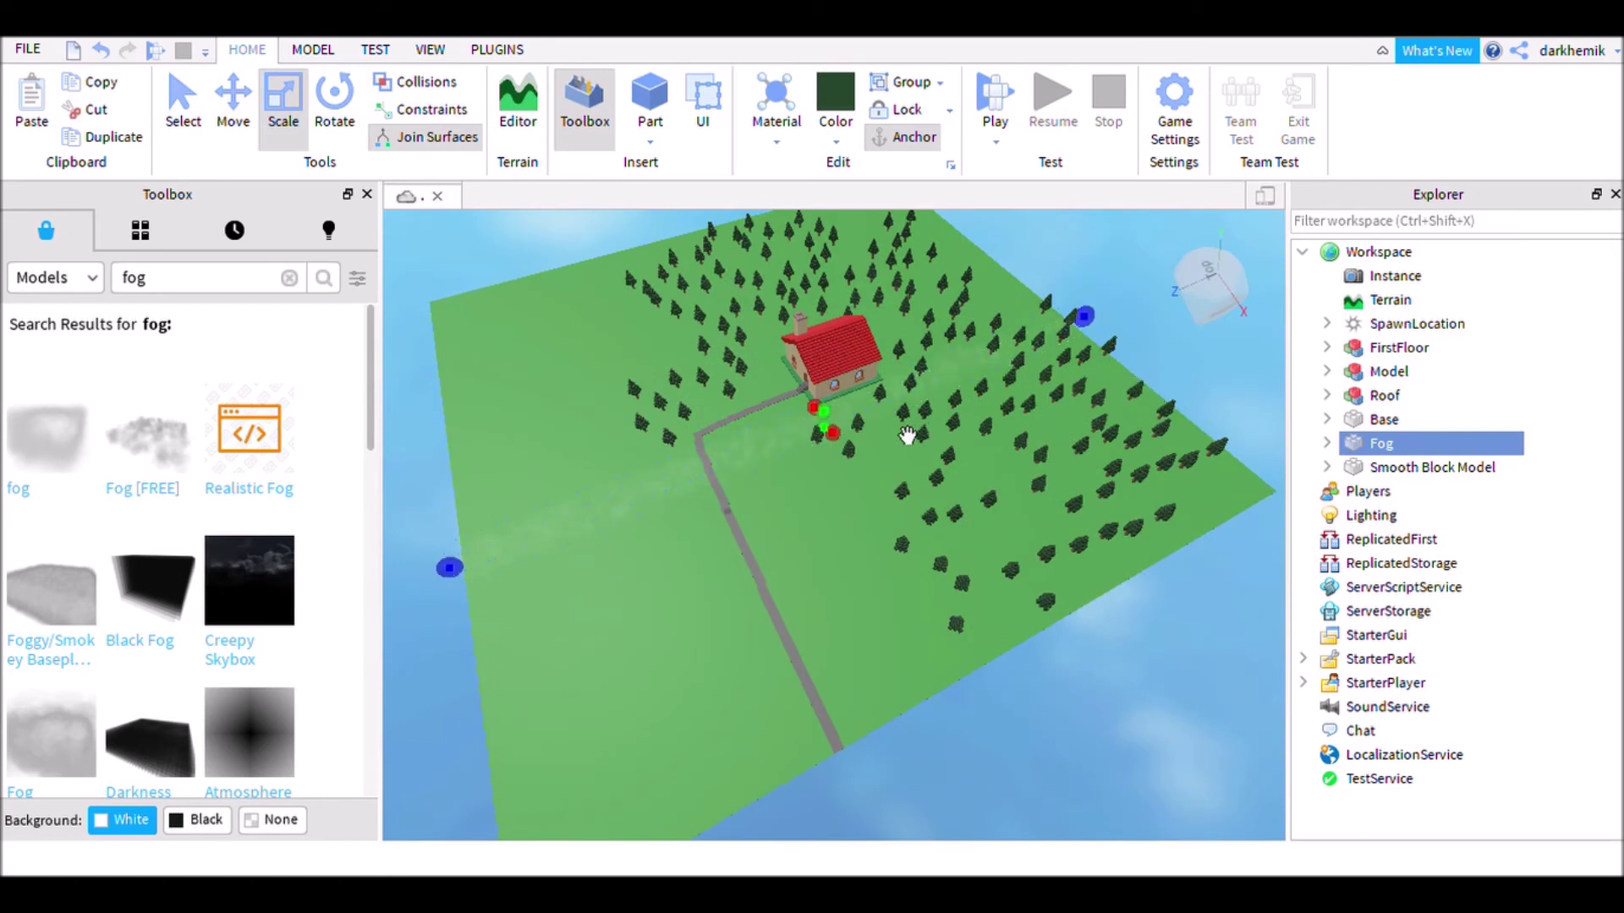
Enlarge the fog block's remaining dimensions with the Scale tool so it covers the house, forest and baseplate
key(s)
drag(870, 476, 1046, 691)
drag(847, 456, 725, 272)
drag(826, 406, 858, 258)
scroll(907, 441, up, 5)
right_drag(907, 440, 865, 411)
key(s)
key(a)
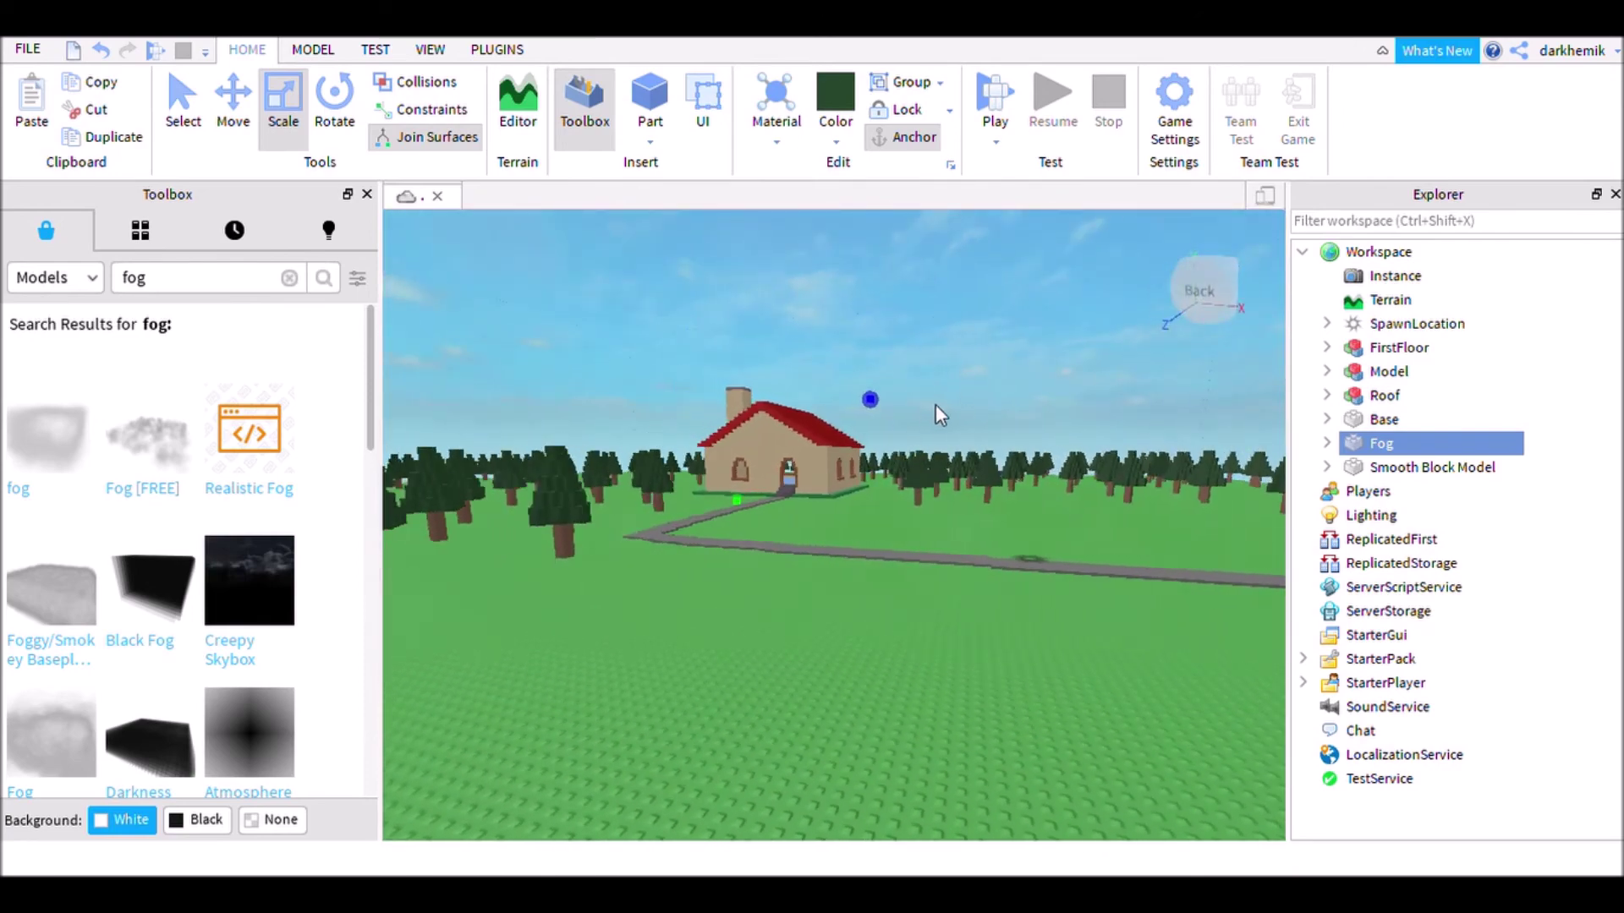
Expand the Fog object, select its ParticleEmitter to check its properties, and clear the selection
double_click(1446, 444)
click(1442, 467)
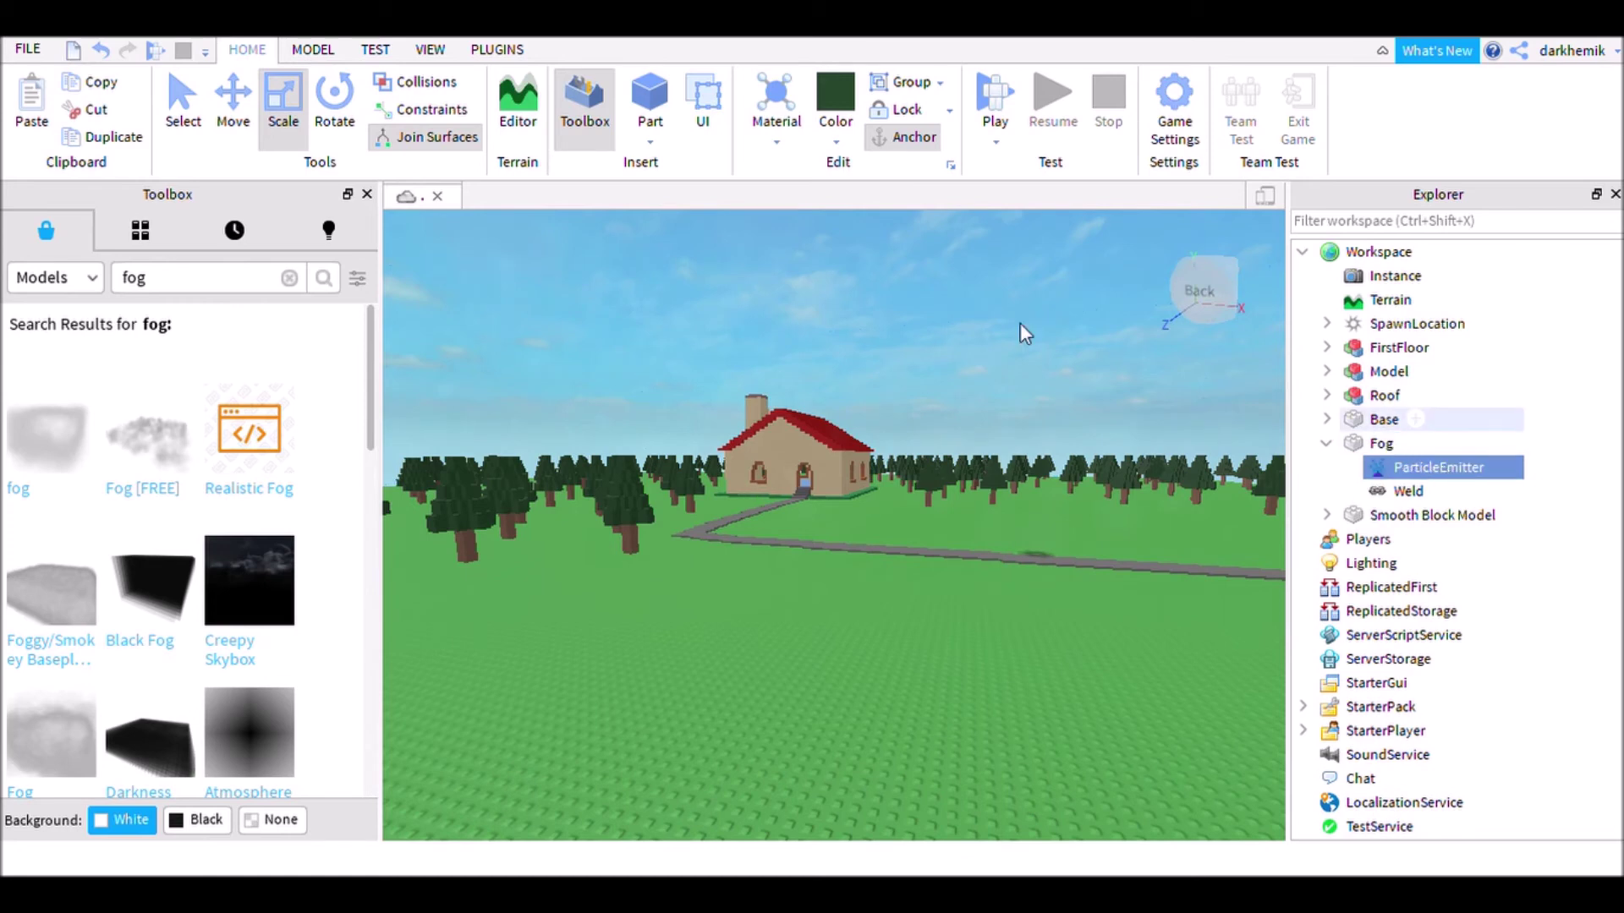
click(431, 51)
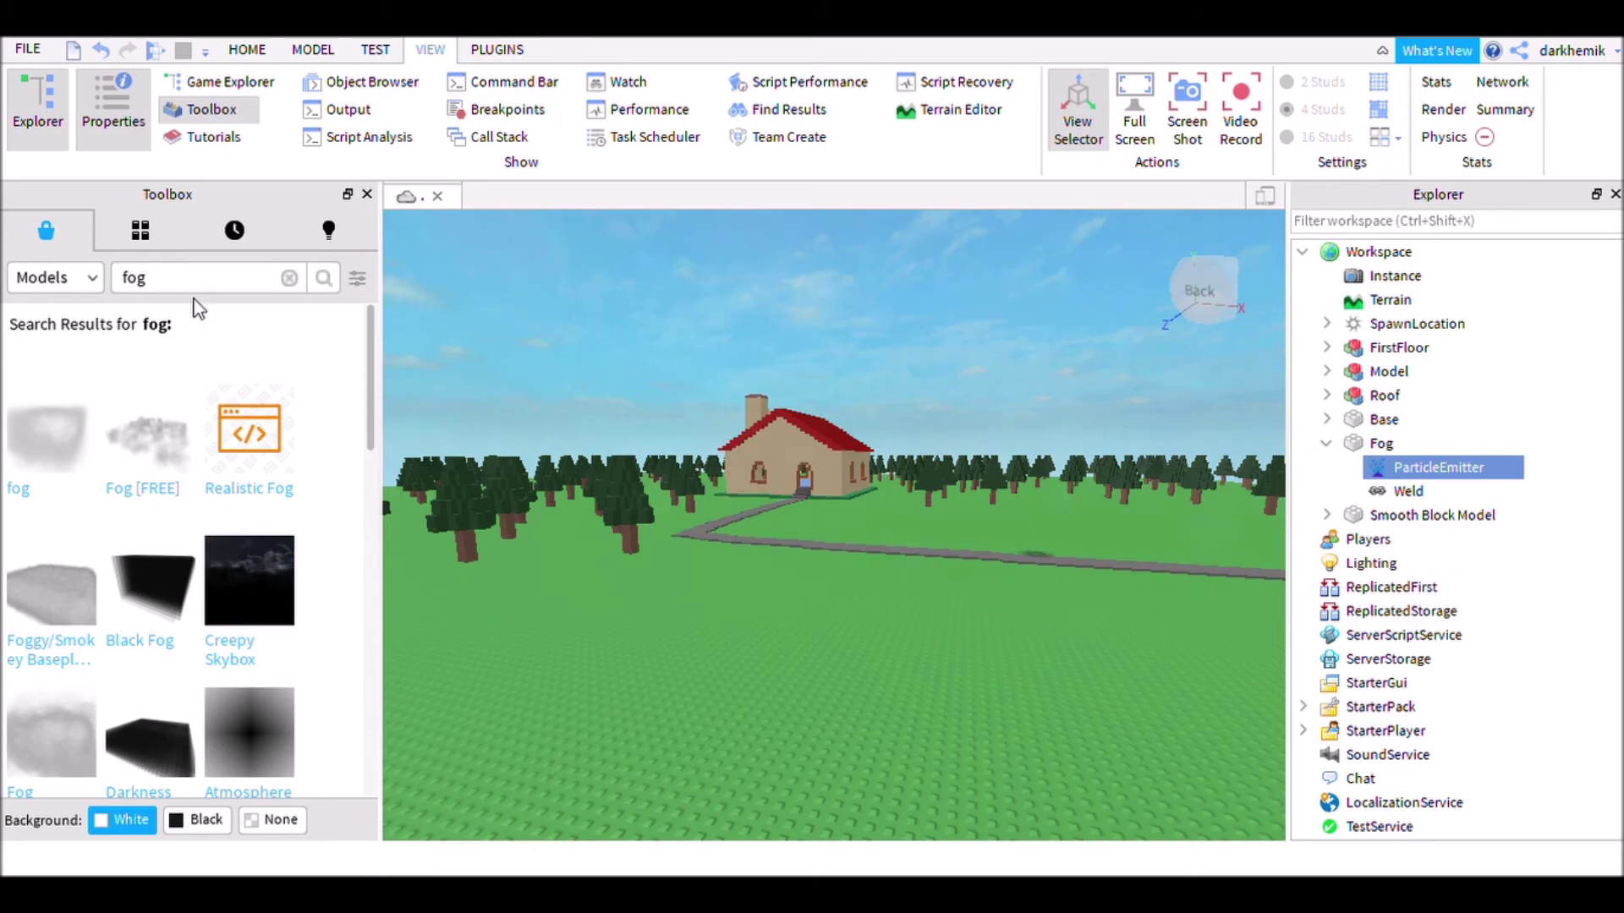
right_drag(927, 454, 927, 508)
scroll(927, 454, down, 5)
scroll(965, 491, down, 6)
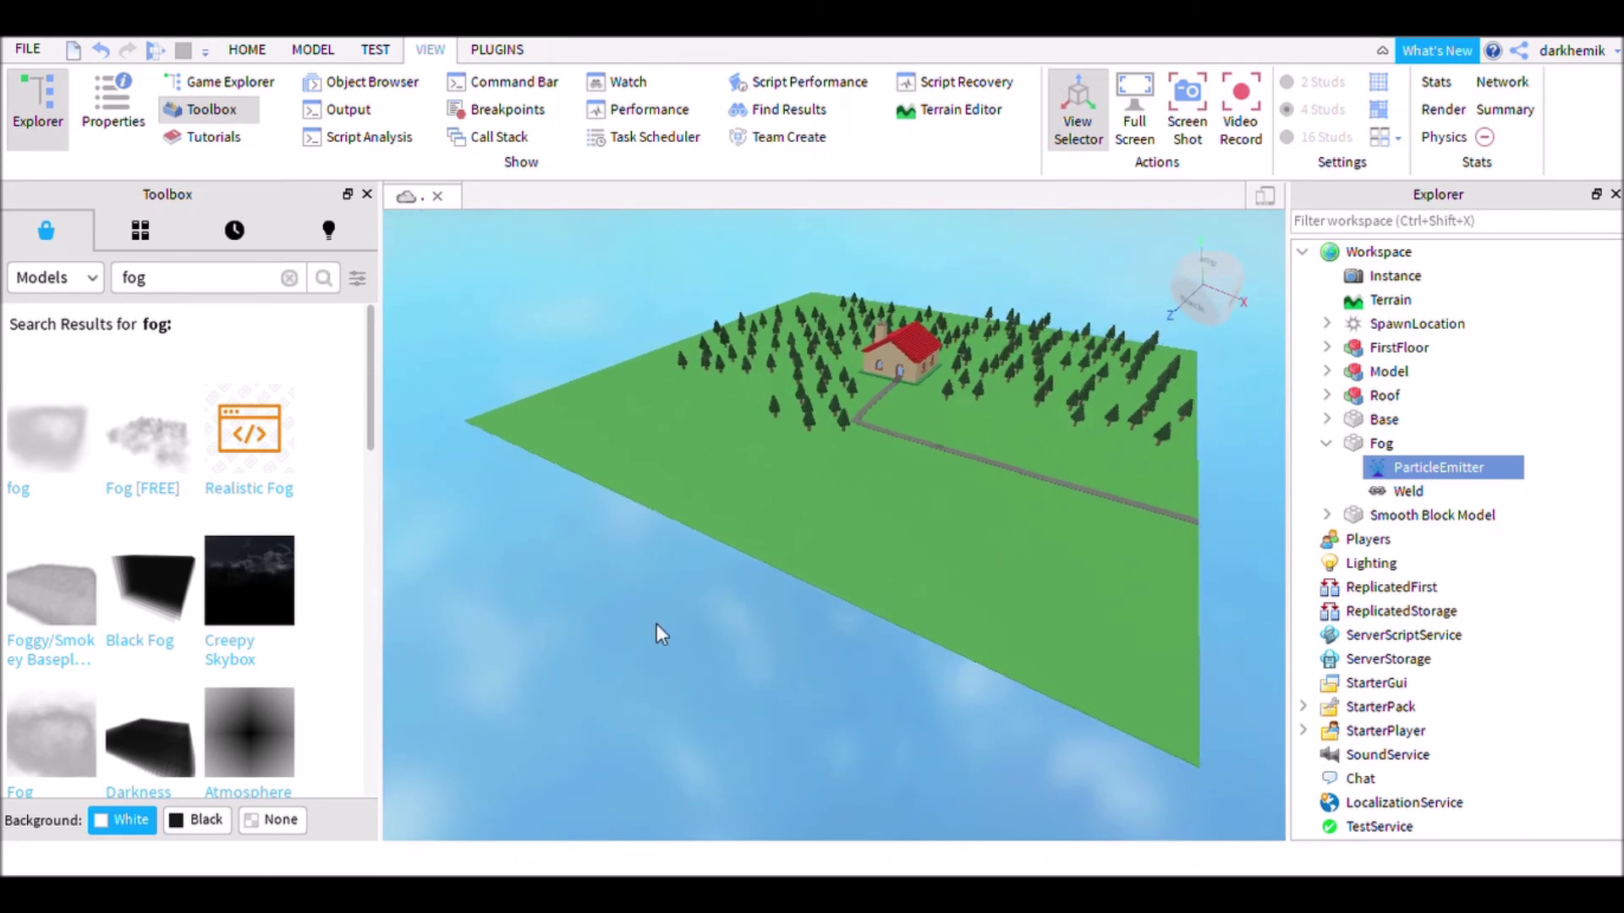
click(743, 690)
Insert the Creepy Skybox model from the fog search results into the place
scroll(783, 678, up, 5)
right_drag(784, 678, 785, 672)
key(w)
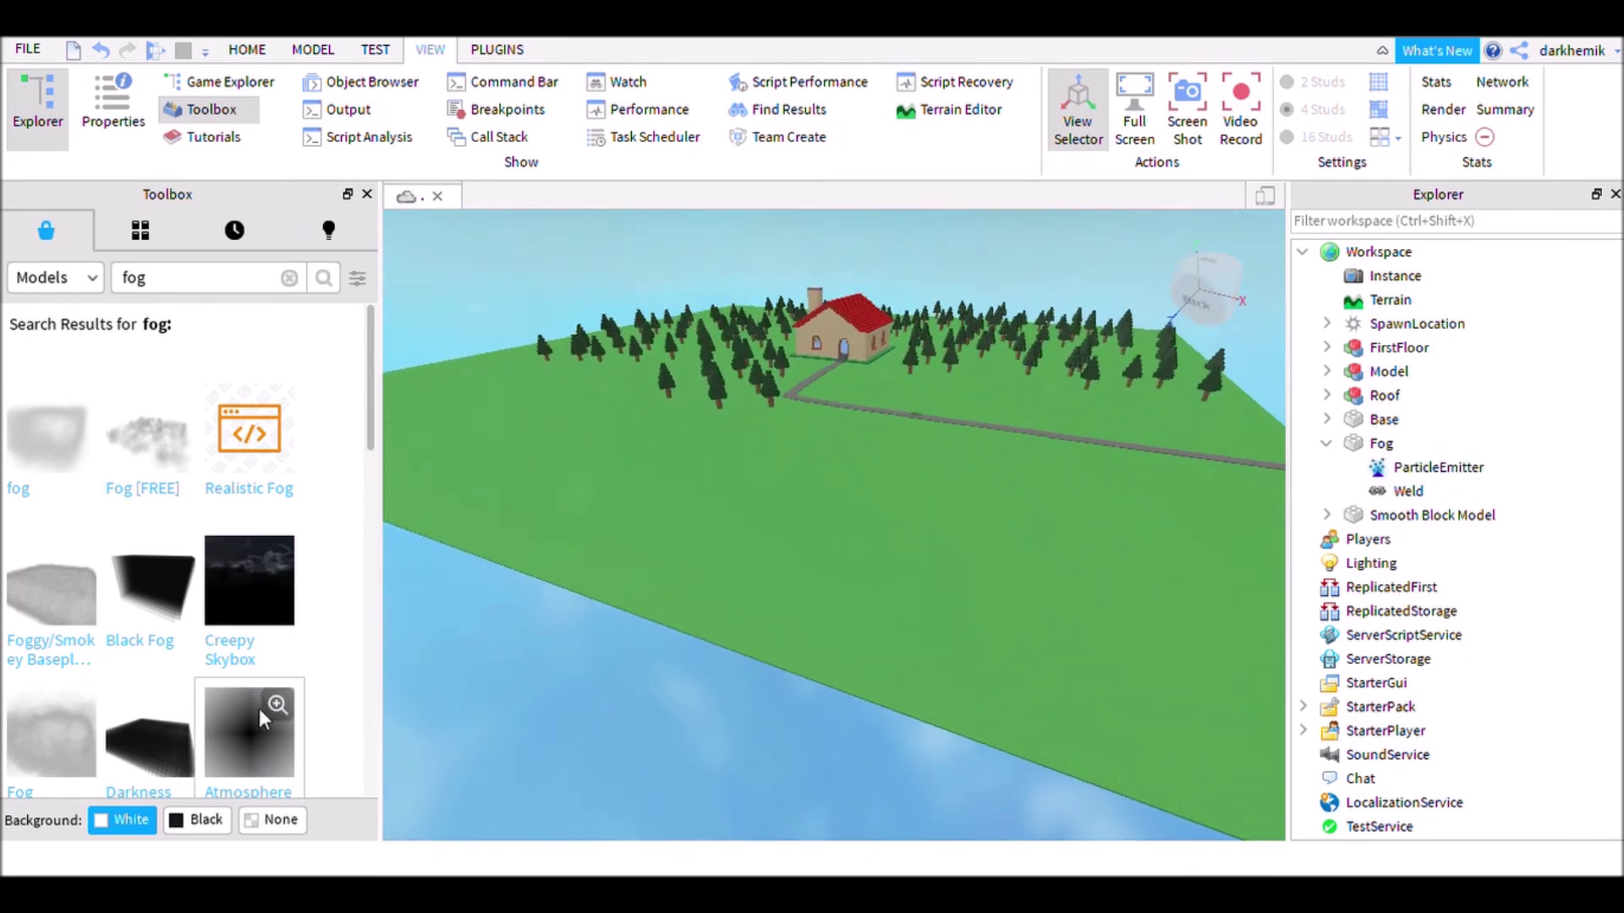
key(s)
scroll(266, 621, down, 2)
scroll(245, 575, up, 2)
mouse_move(236, 528)
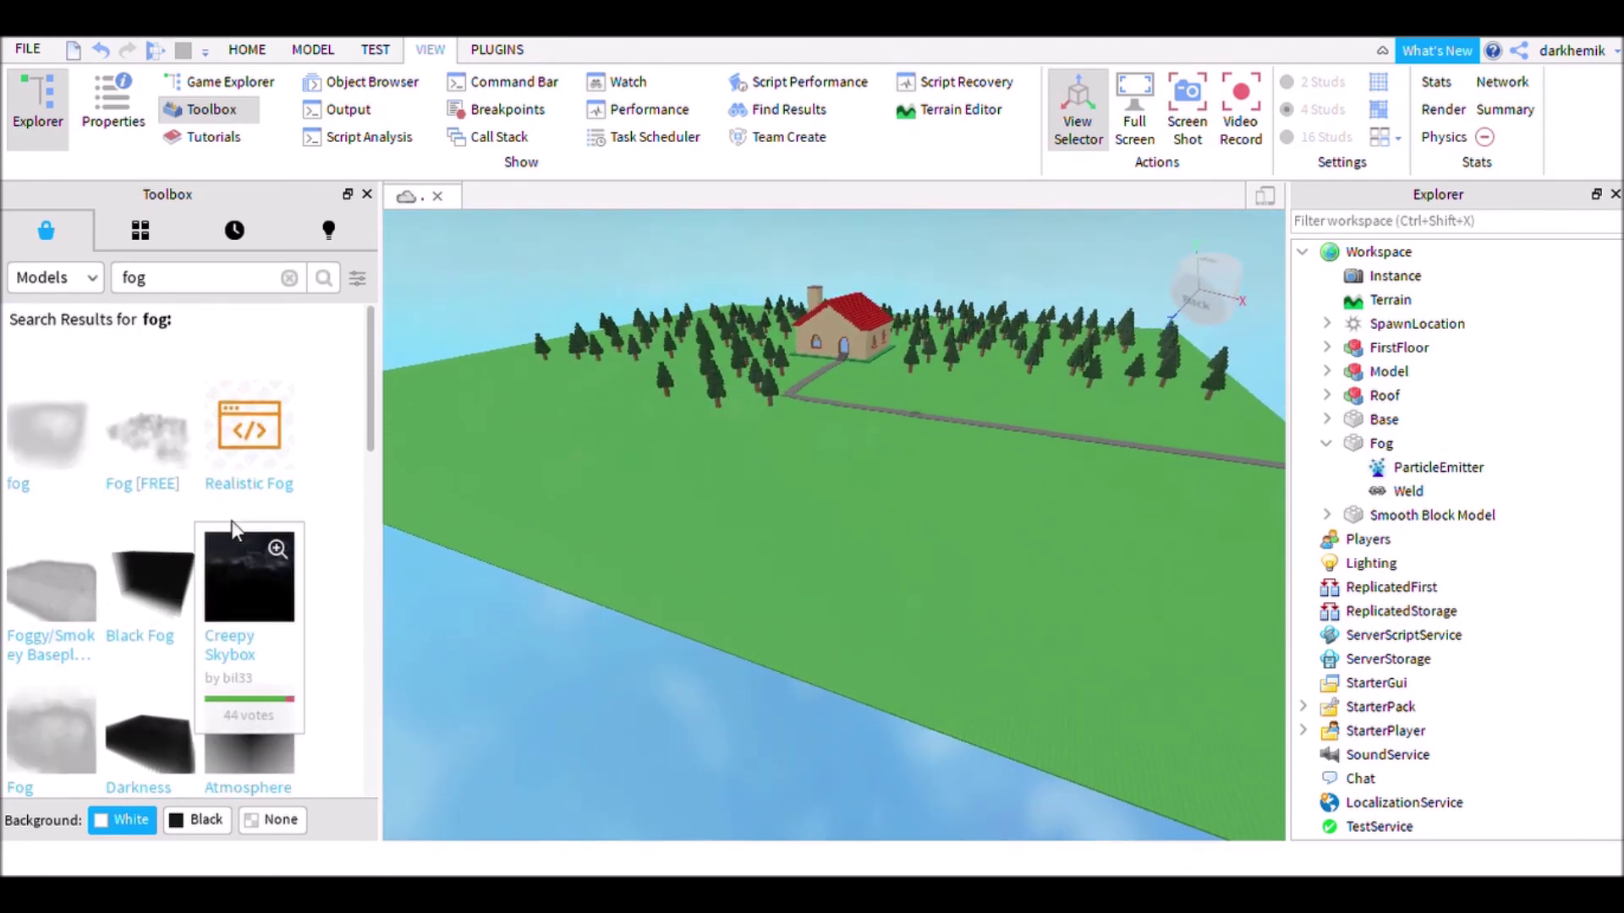
right_drag(787, 557, 507, 499)
drag(219, 579, 765, 458)
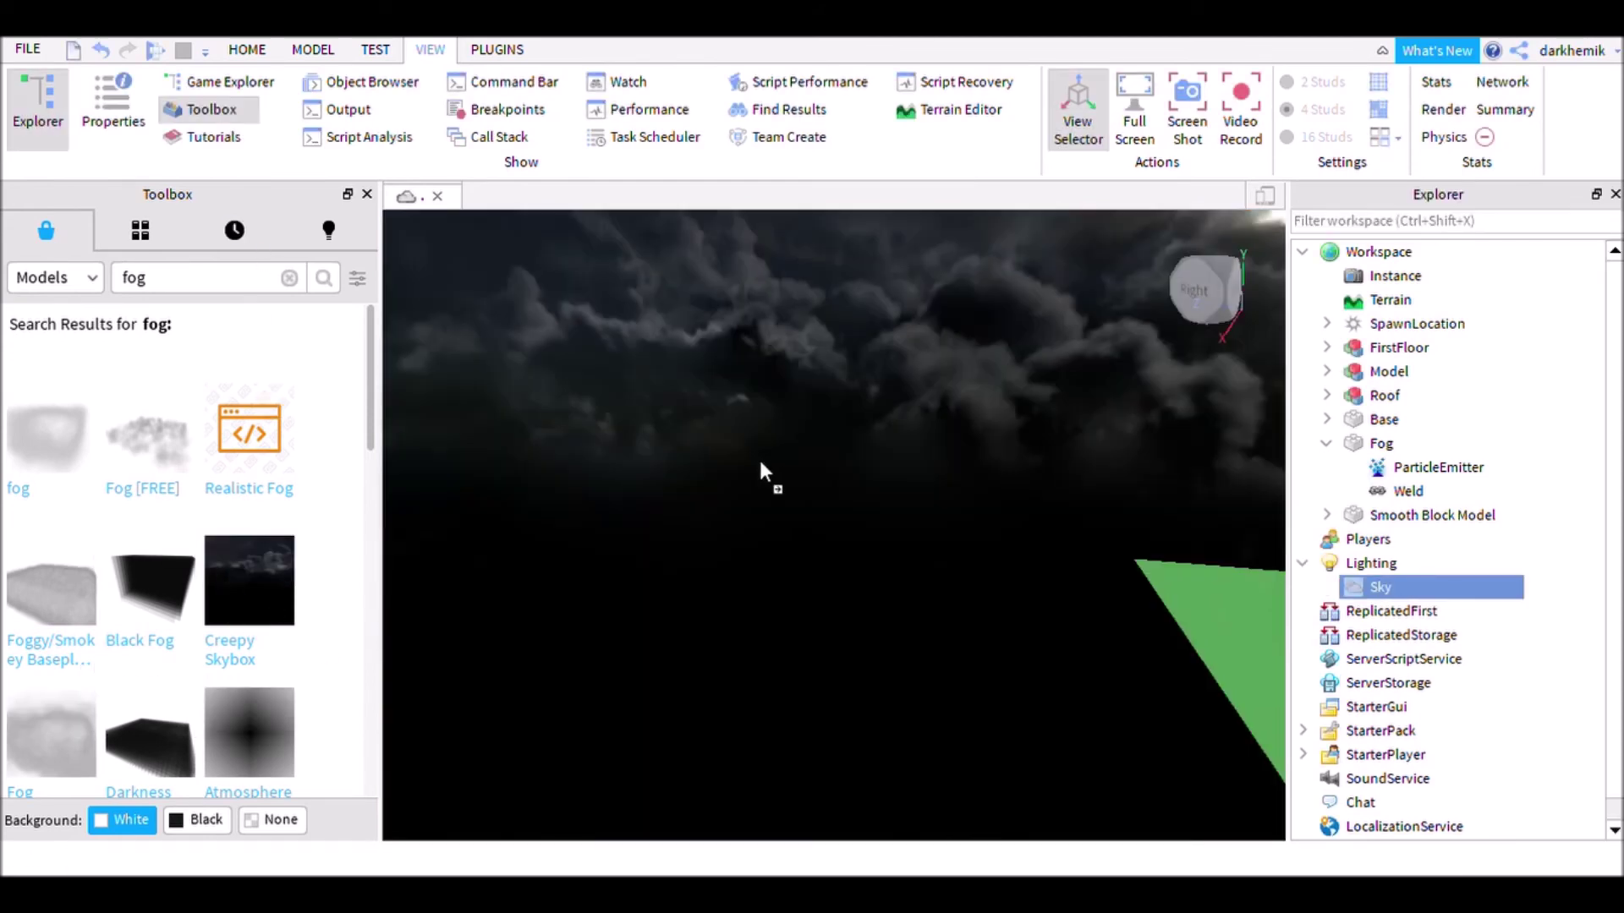
Examine the new sky from several angles above the house, forest and baseplate edges
right_drag(760, 460, 877, 584)
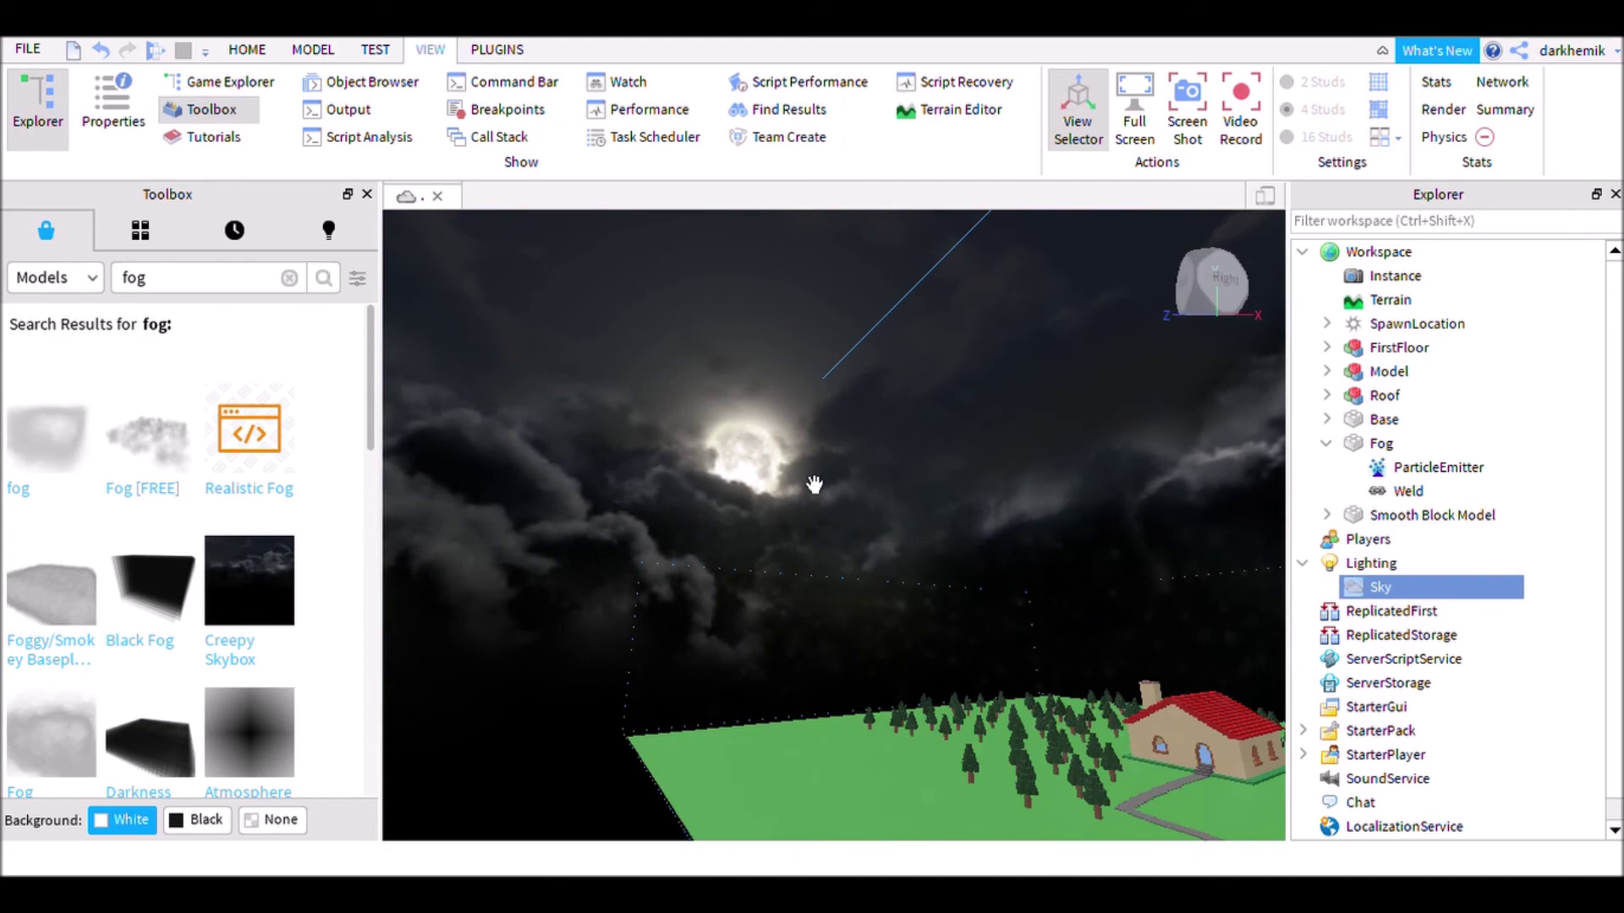
click(677, 418)
right_drag(678, 418, 757, 486)
key(w)
key(s)
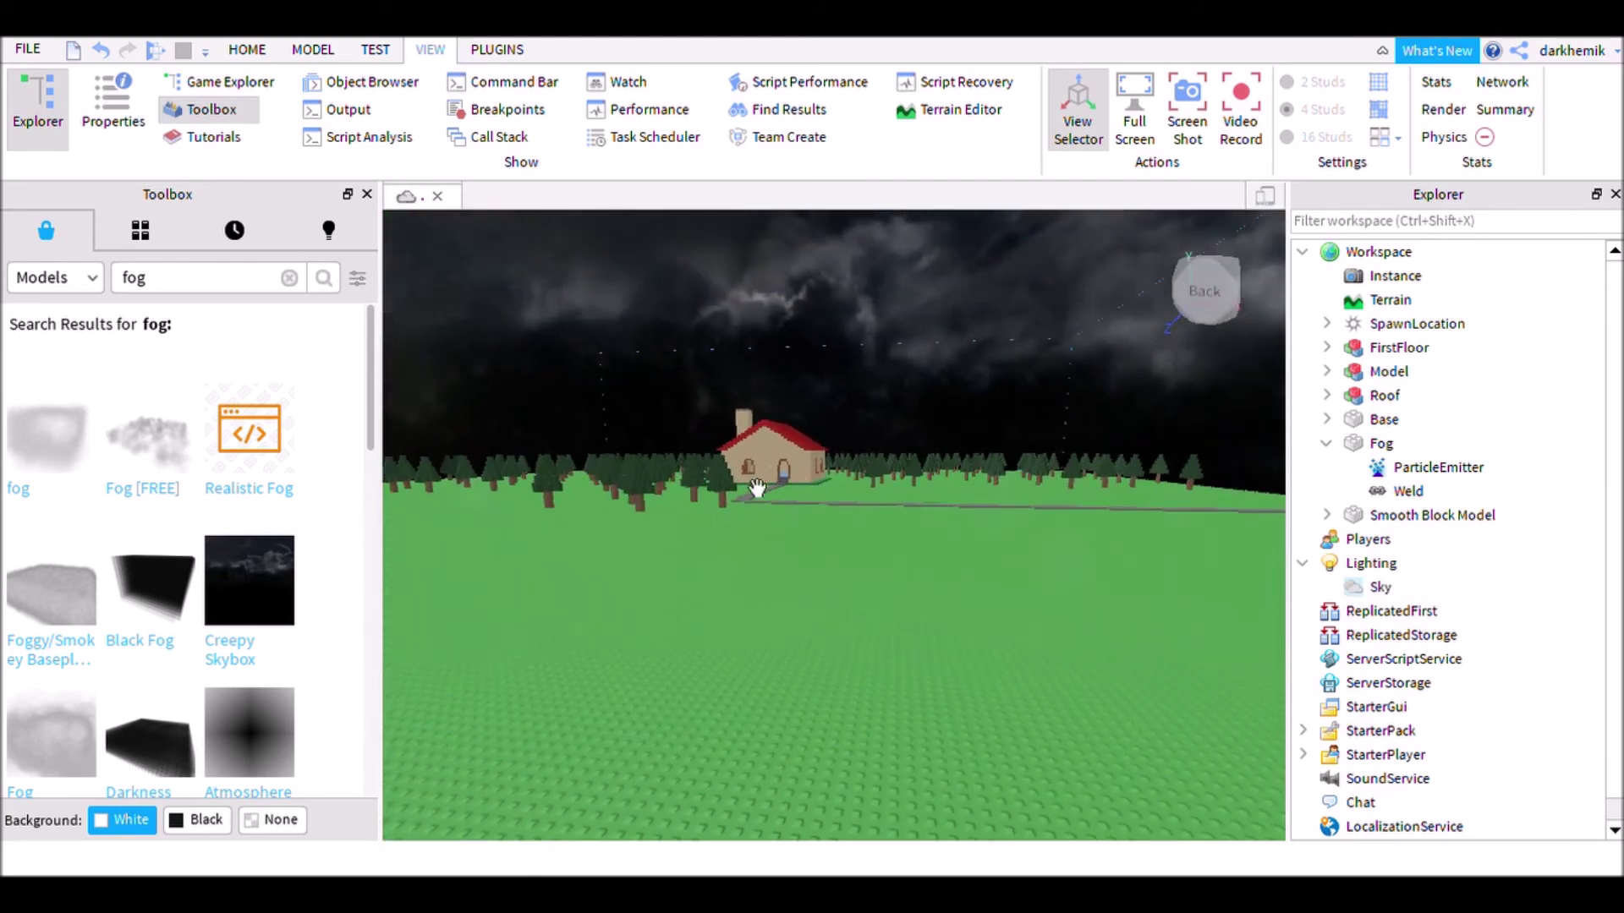
scroll(758, 486, down, 5)
key(s)
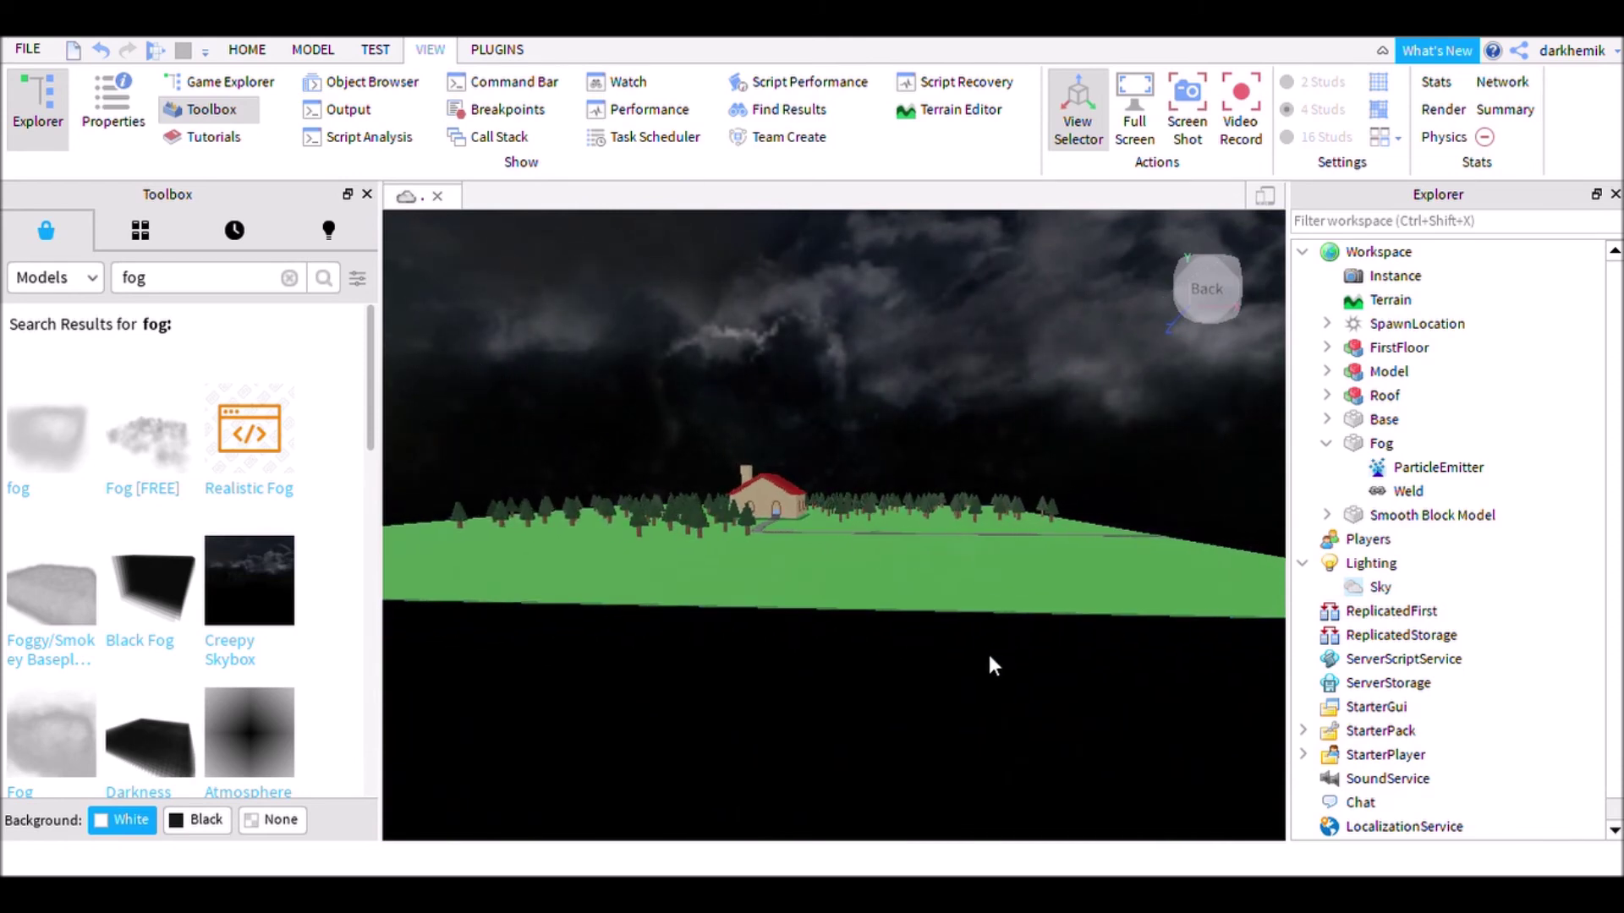
right_drag(971, 650, 973, 652)
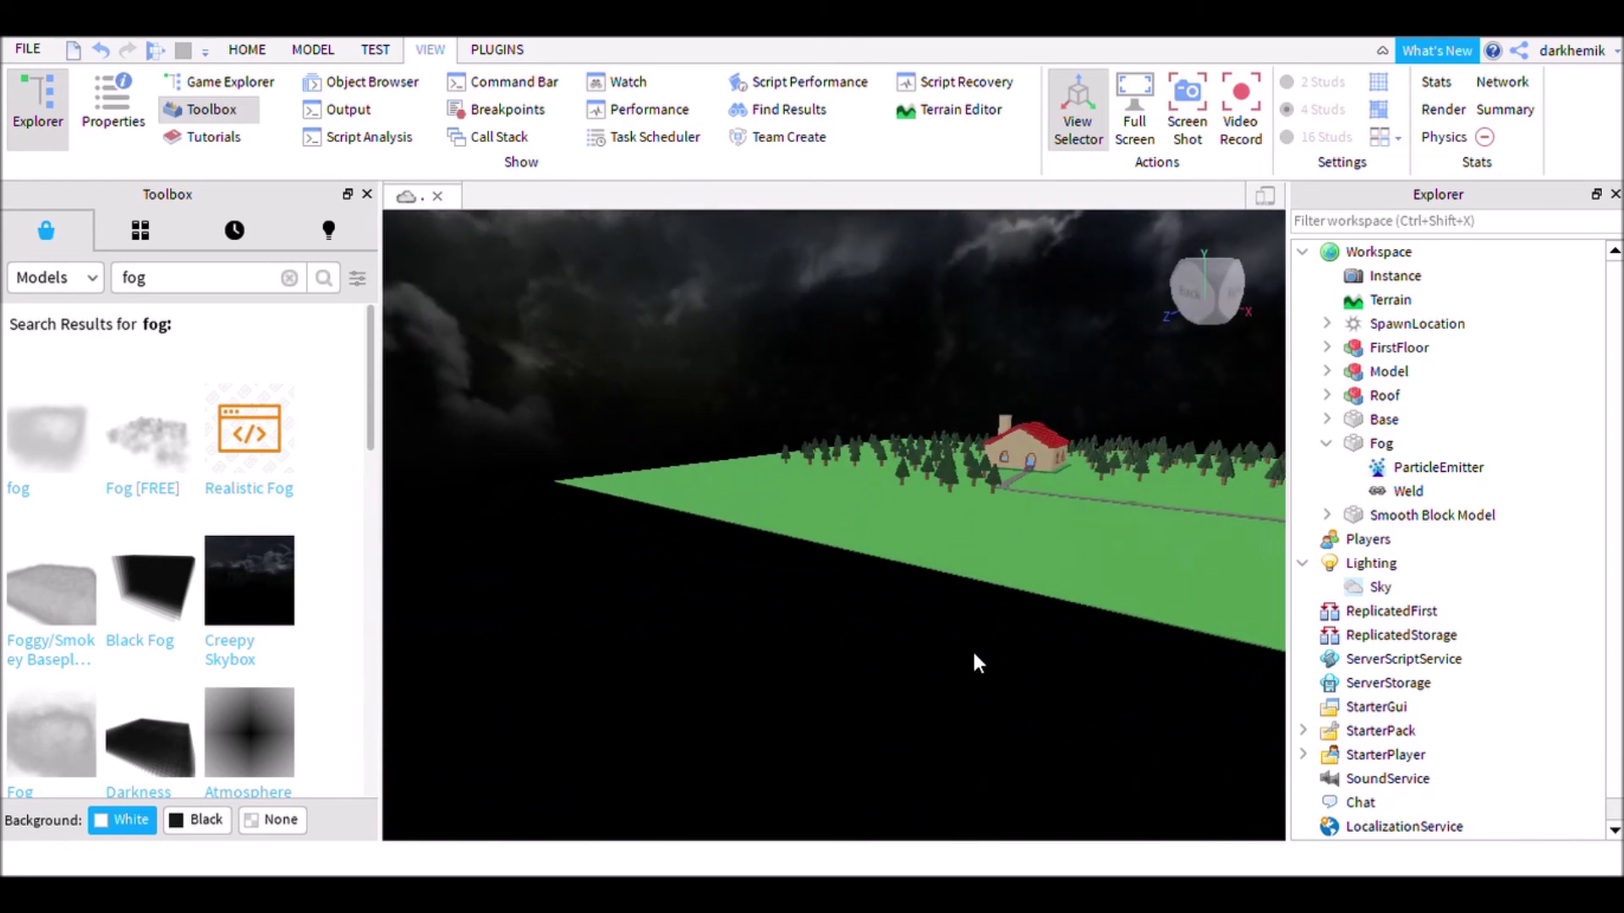
Search the model library for "barrier" and insert the barrier2 rock wall model
click(289, 278)
text(barrier)
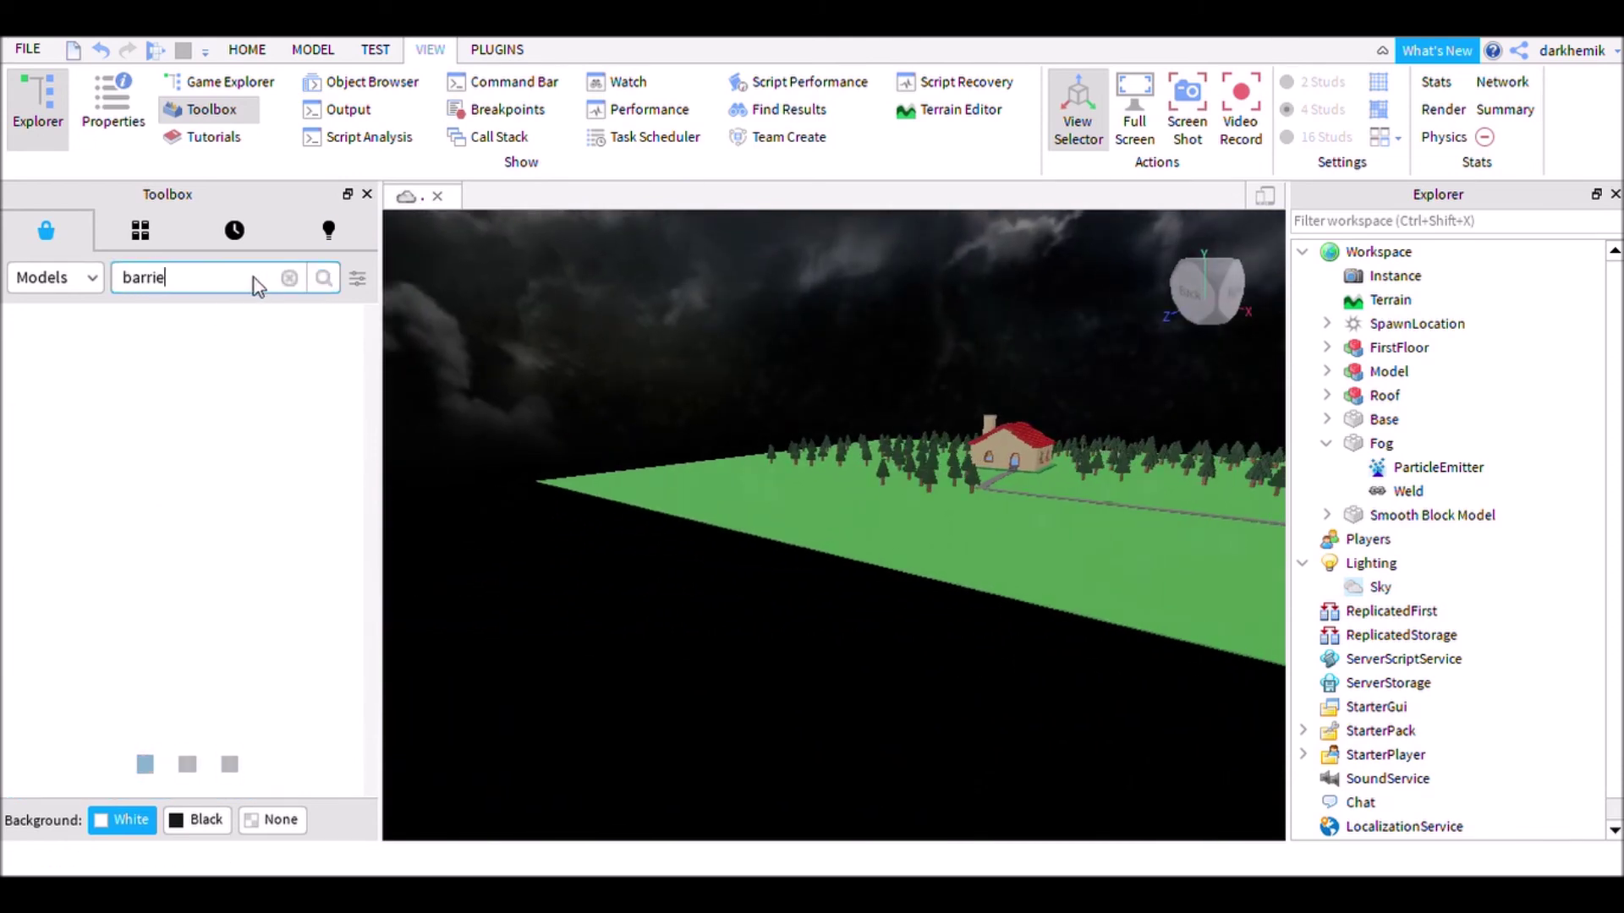
key(Return)
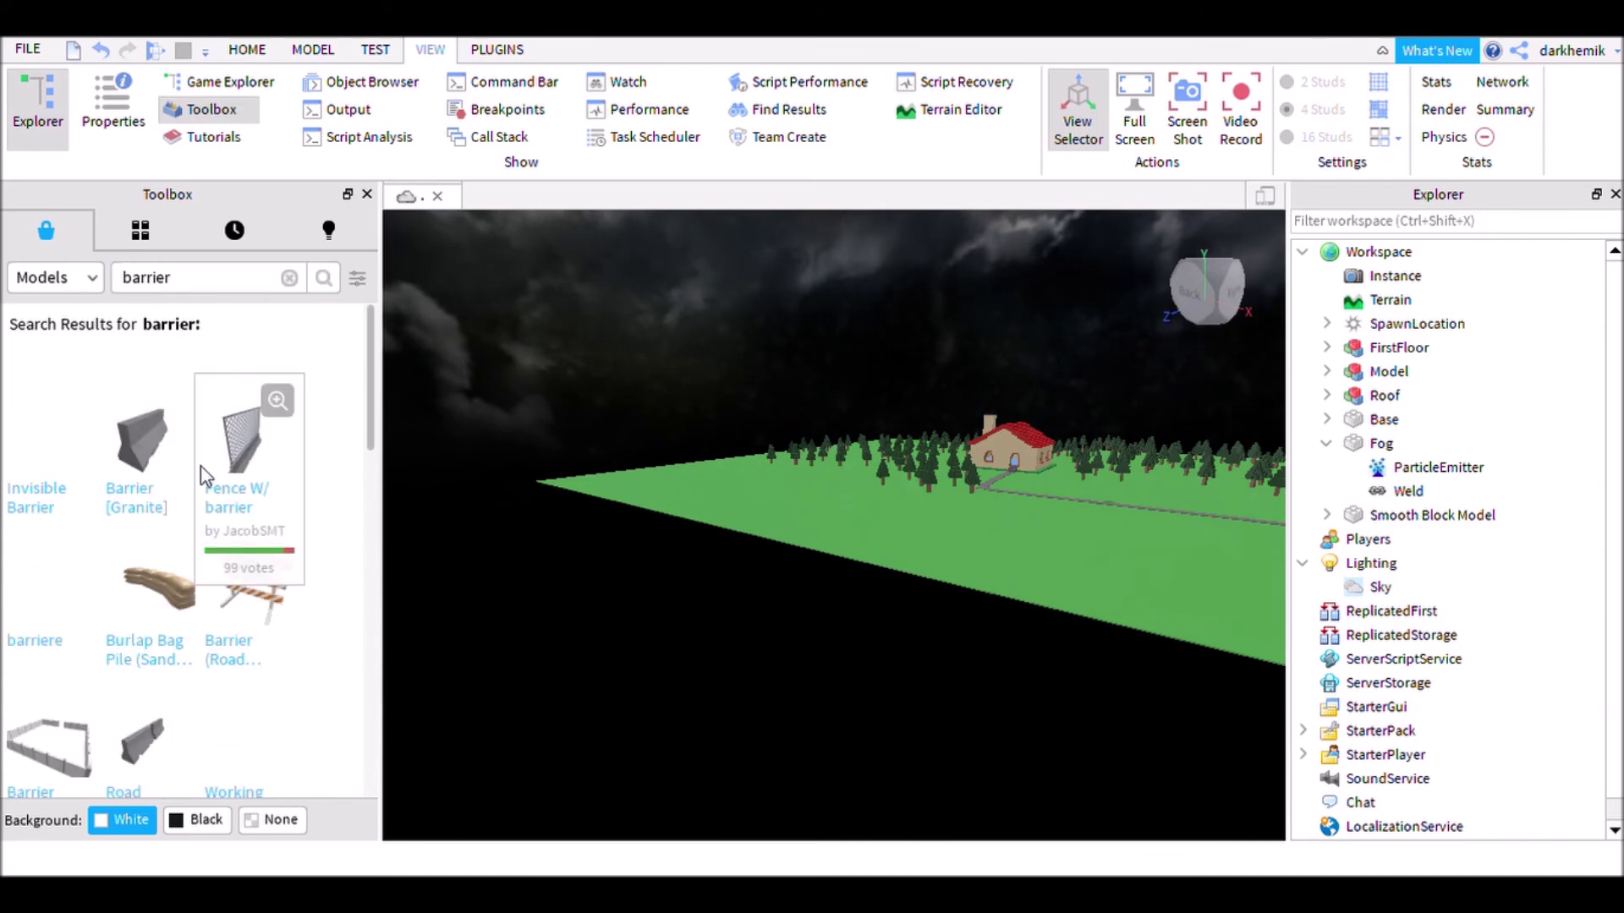
scroll(298, 470, down, 4)
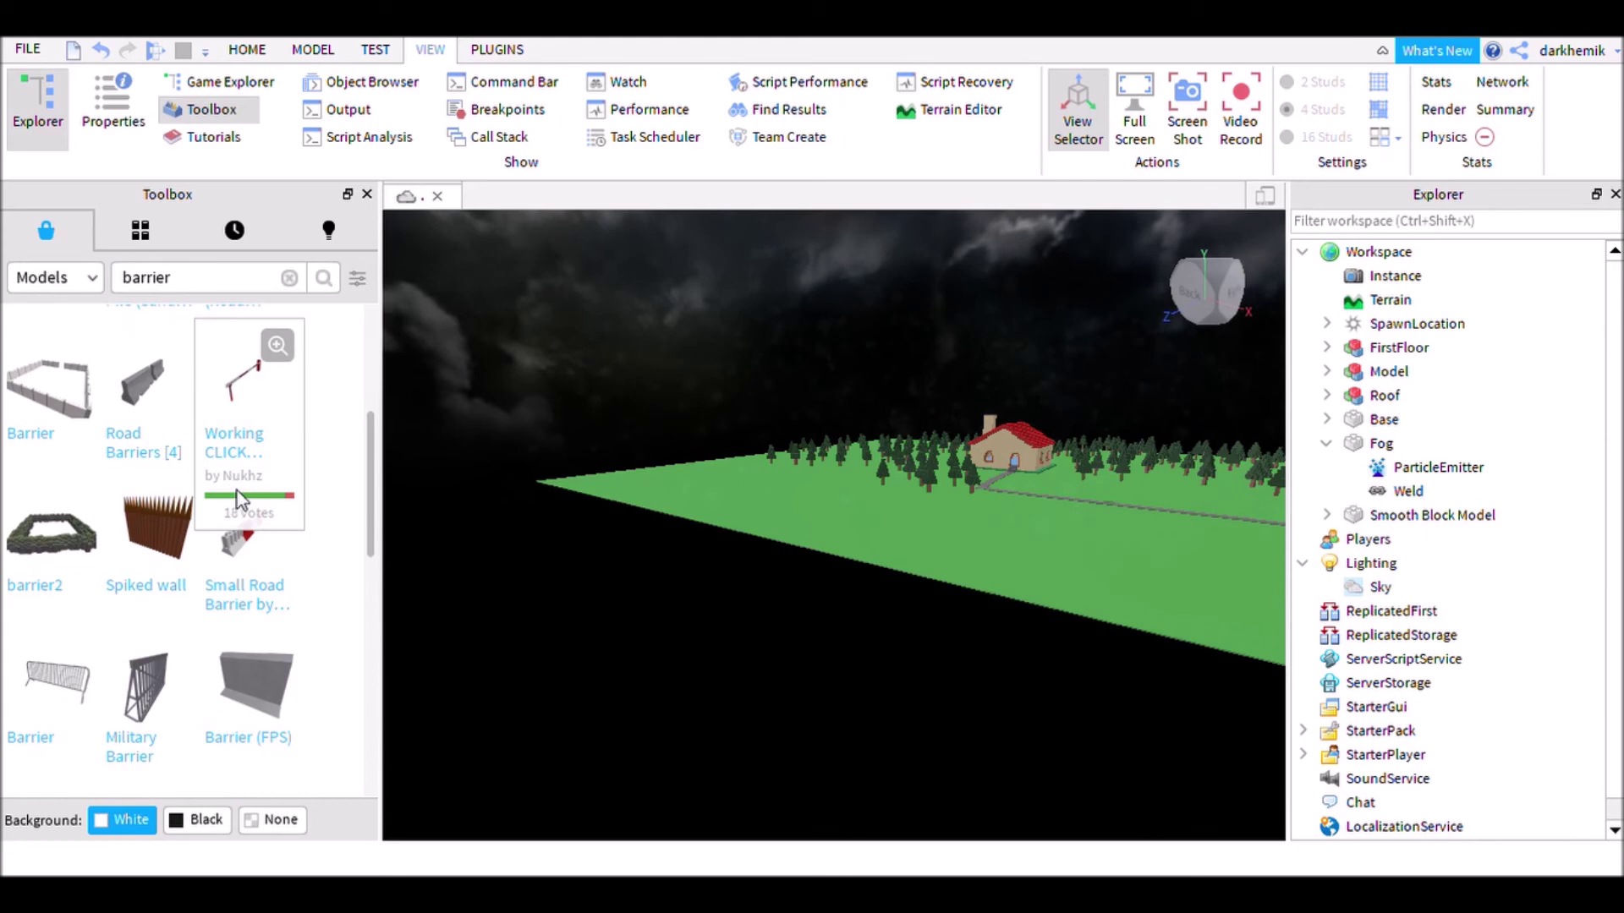
click(53, 537)
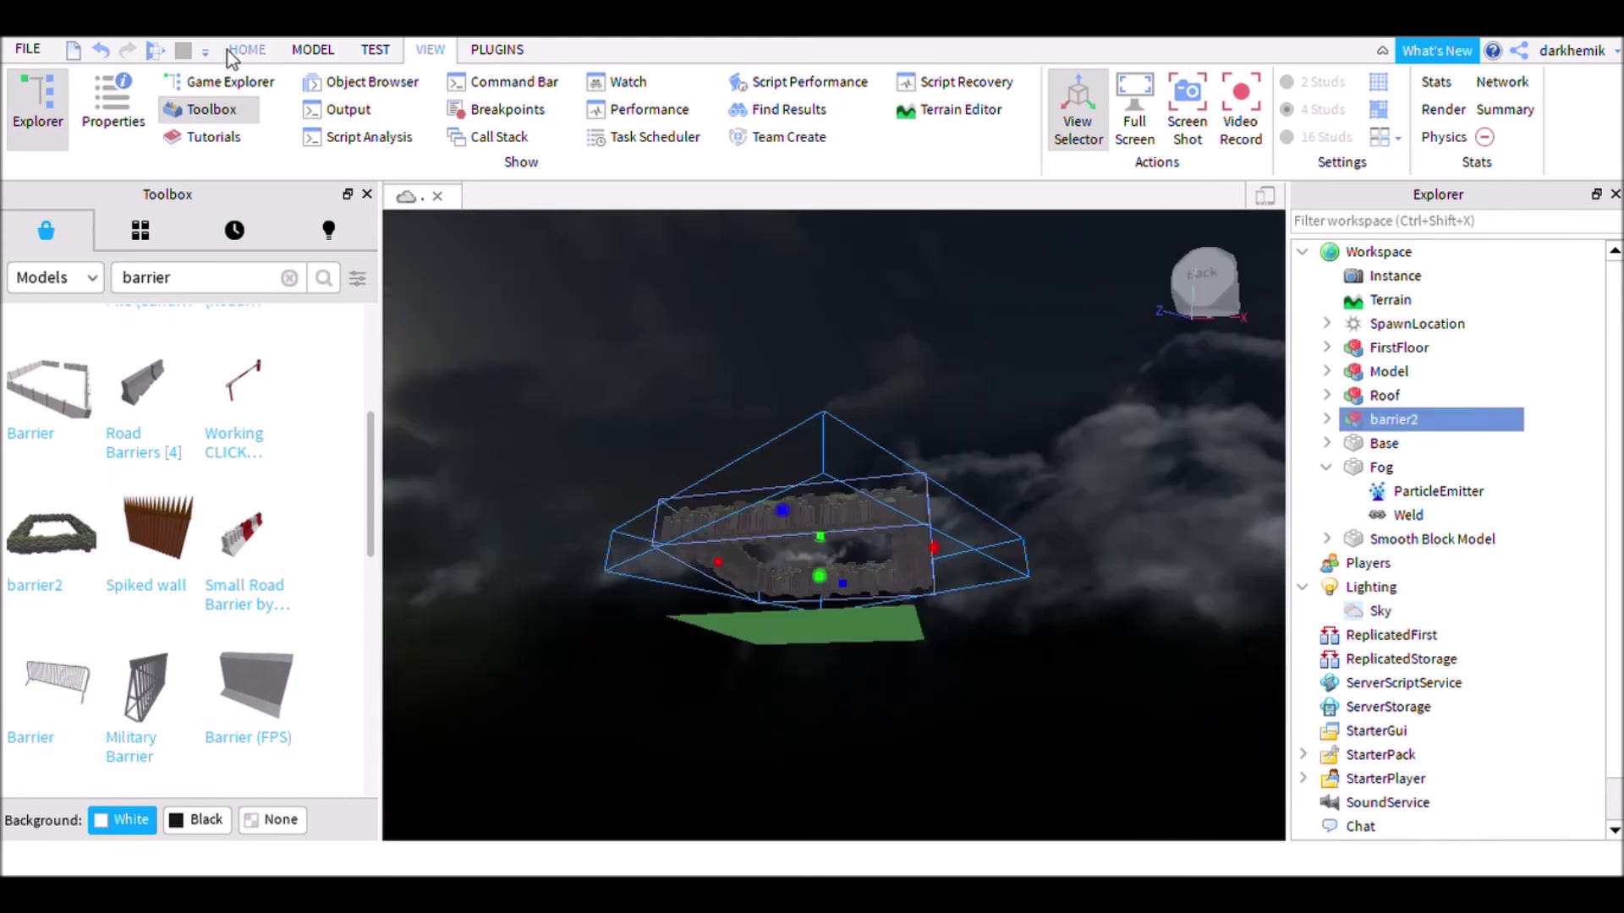
Lower the barrier2 model with the Move tool and position it so its walls enclose the baseplate
click(228, 49)
scroll(846, 546, up, 3)
scroll(971, 514, up, 5)
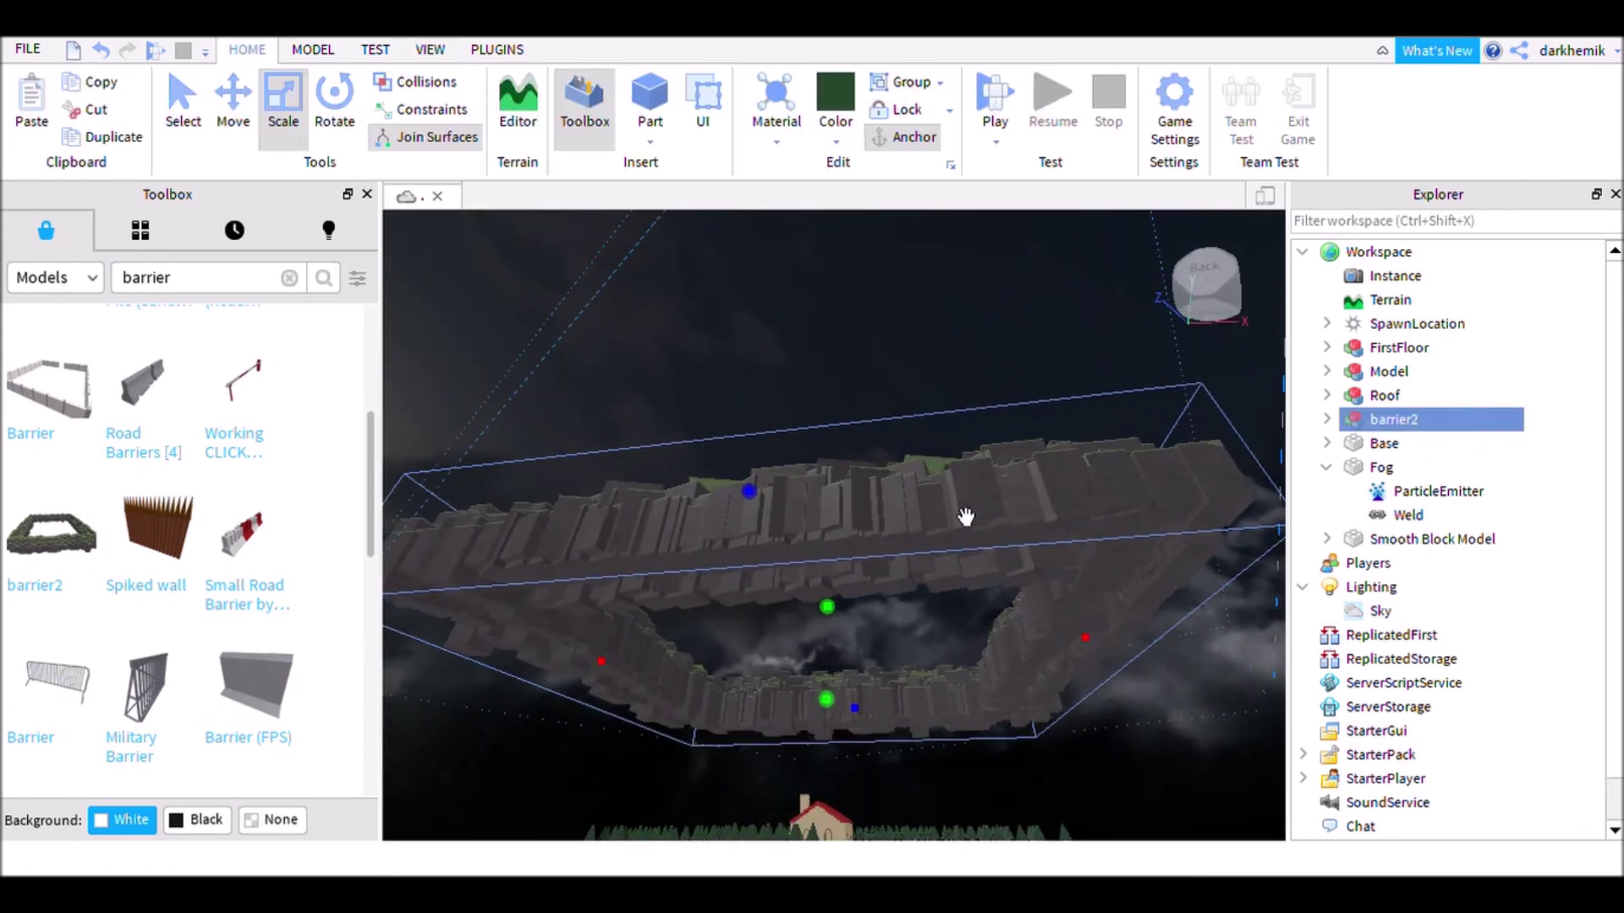
click(230, 121)
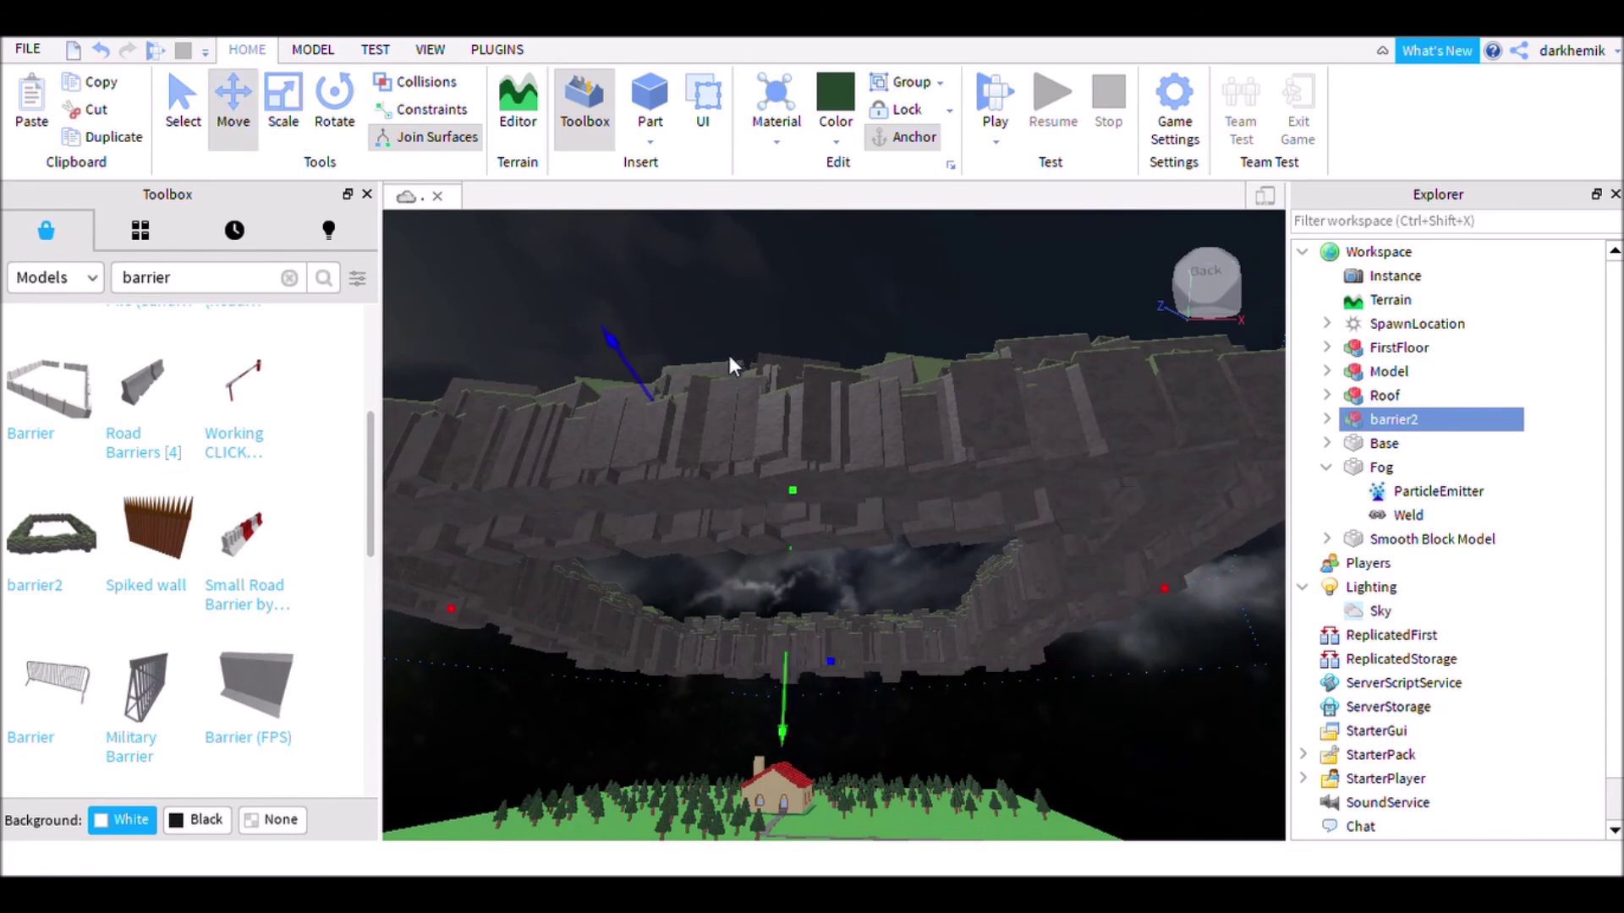
right_drag(826, 758, 799, 663)
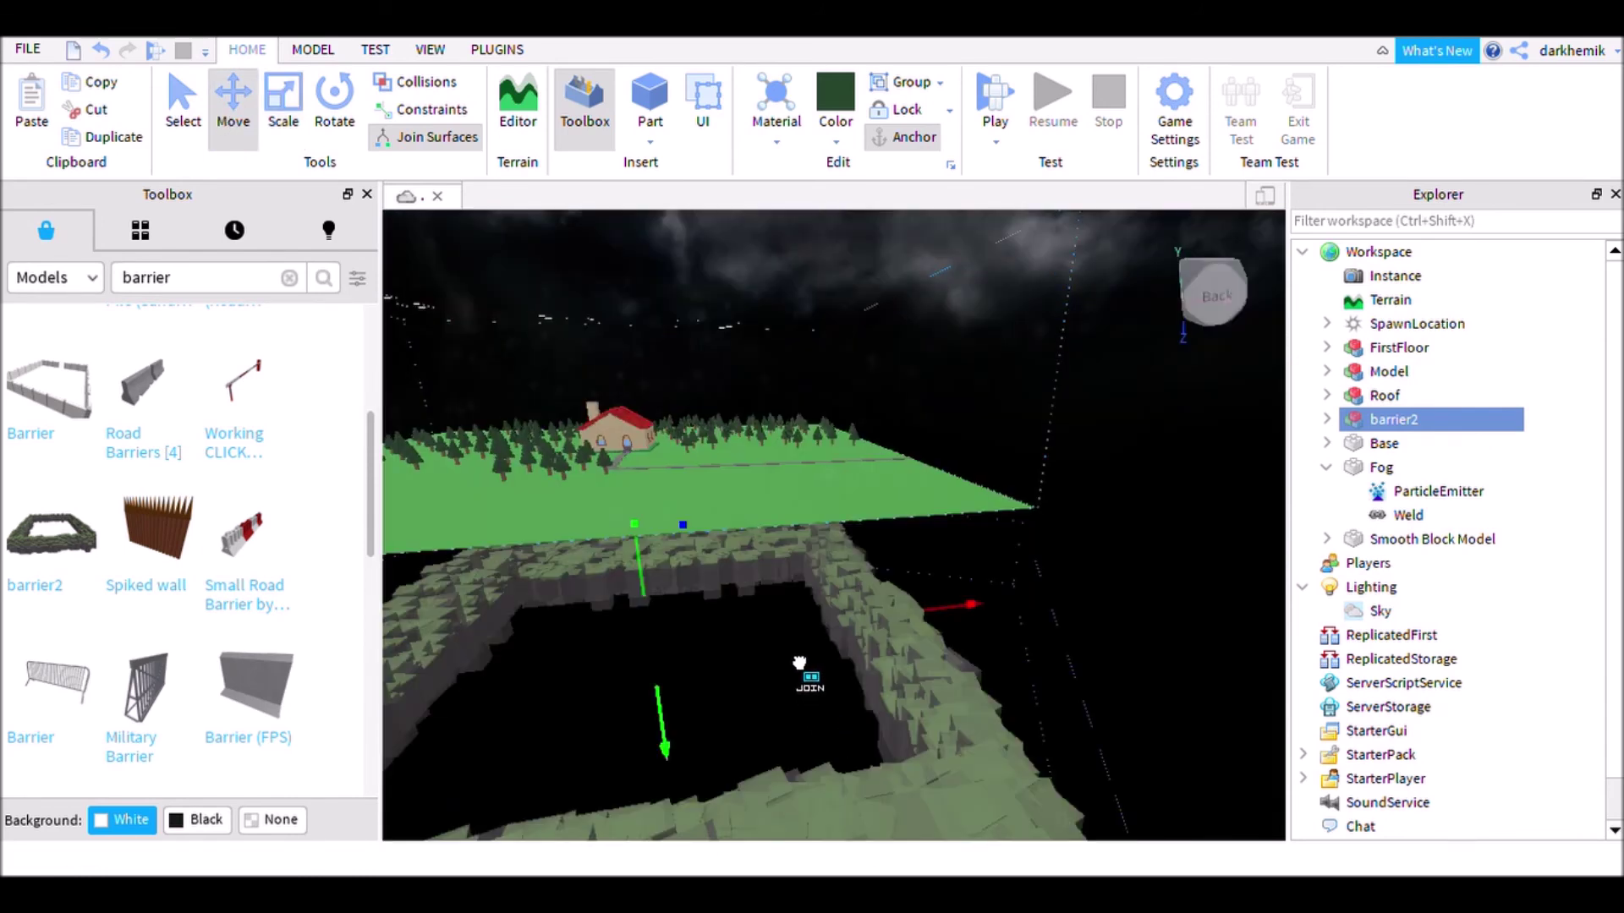
drag(800, 663, 795, 597)
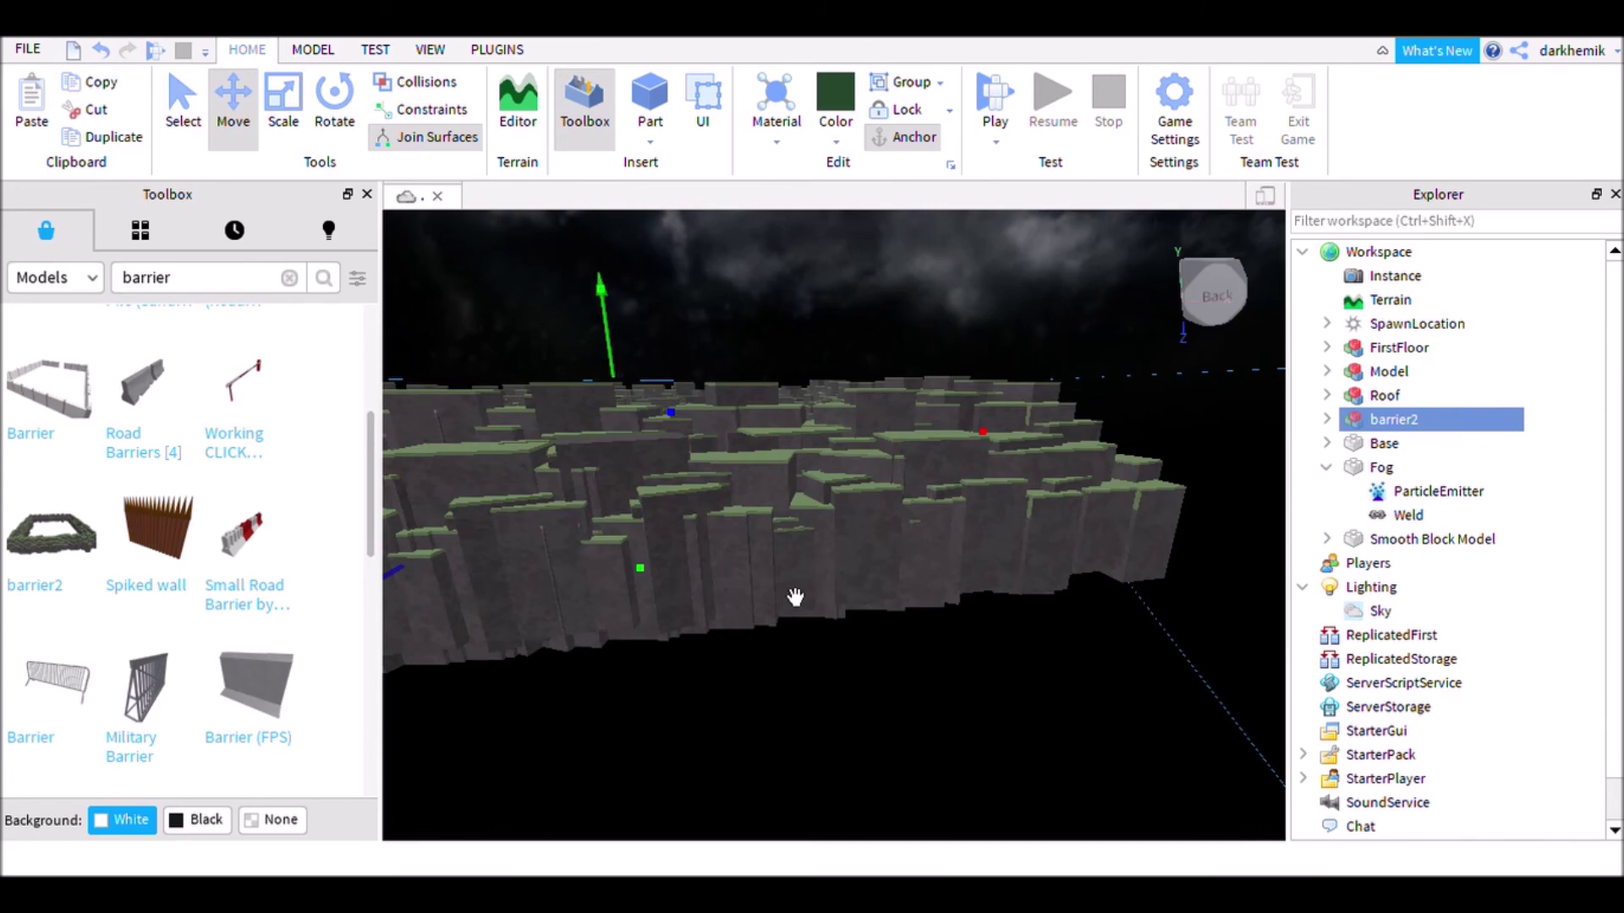
Inspect the surrounding barrier walls from the path, the house and above the forest, with the barrier deselected
key(w)
mouse_move(809, 319)
right_down()
mouse_move(845, 355)
mouse_move(815, 313)
right_up()
key(w)
key(d)
key(w)
key(w)
key(e)
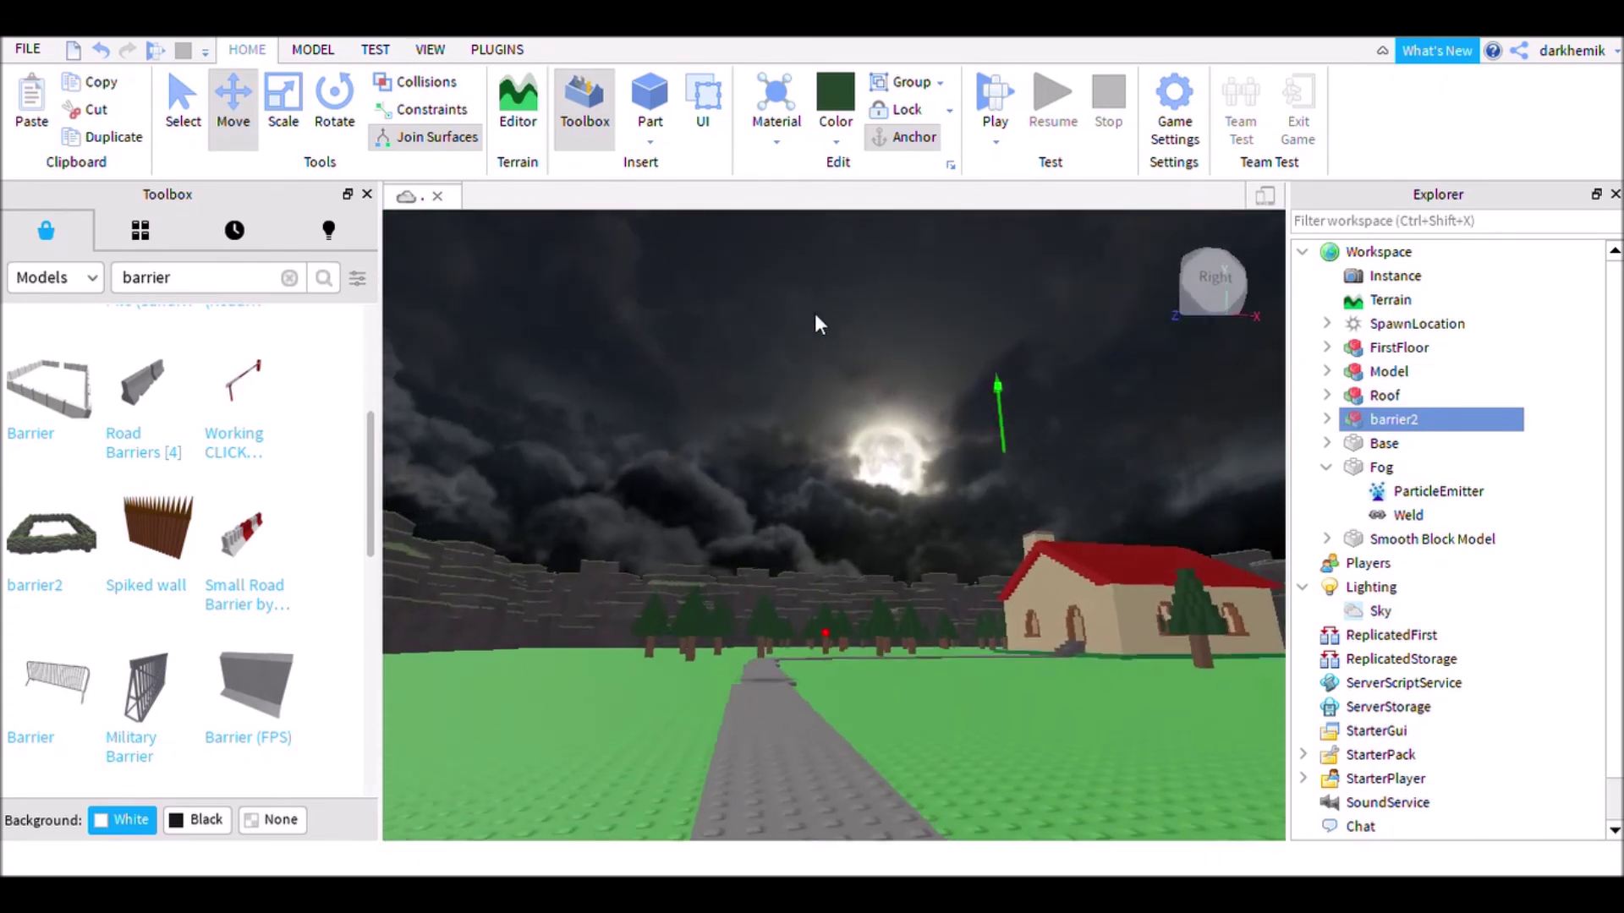
right_drag(817, 315, 899, 368)
key(s)
click(1076, 641)
mouse_move(1076, 642)
right_down()
mouse_move(1114, 683)
mouse_move(1079, 647)
right_up()
key(w)
key(w)
key(w)
key(s)
key(w)
key(s)
key(w)
key(s)
key(s)
key(d)
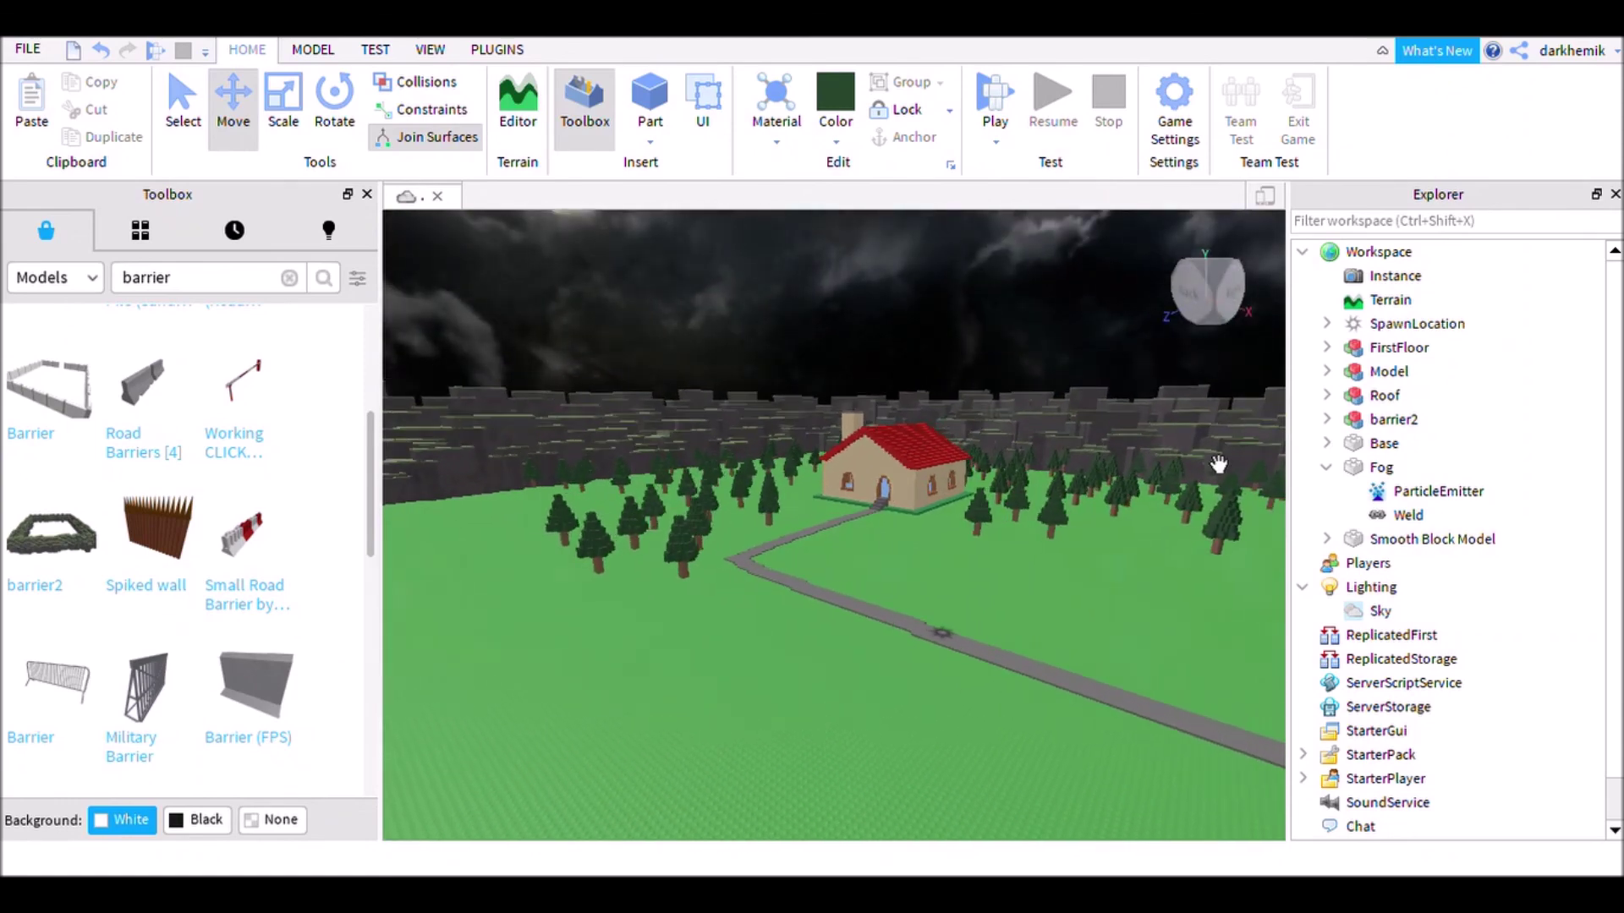